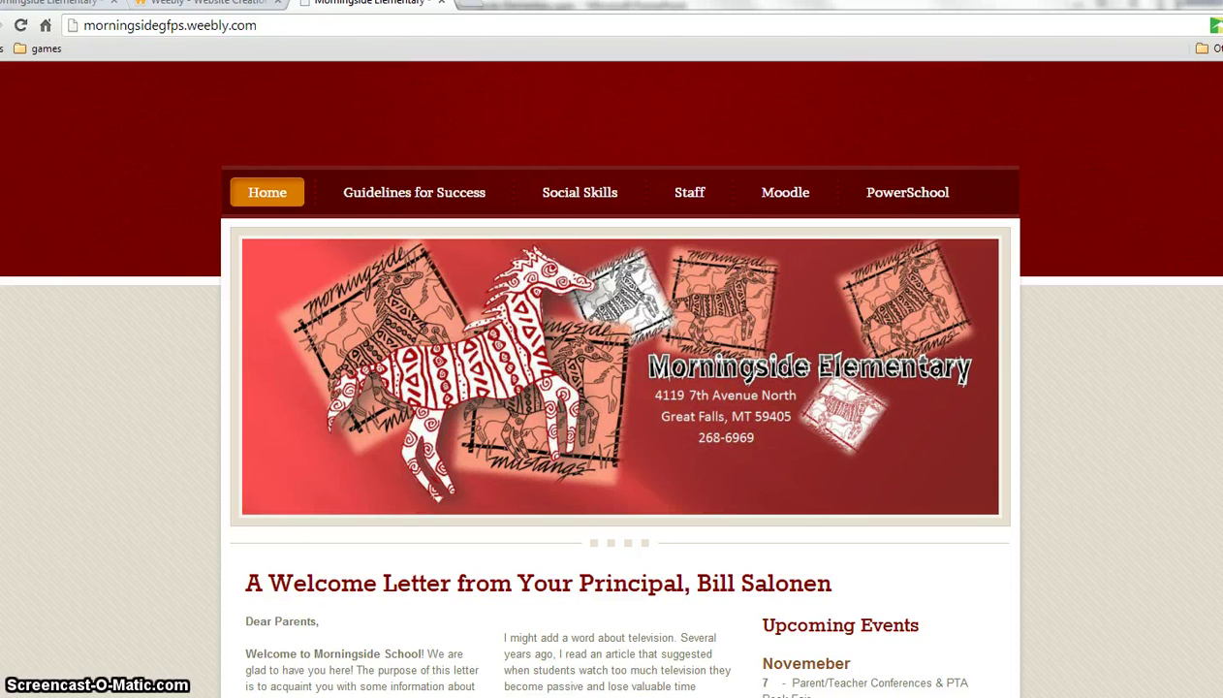
Switch from the Weebly school site to the Morningside Elementary presentation from the PowerPoint taskbar.
mouse_move(436, 692)
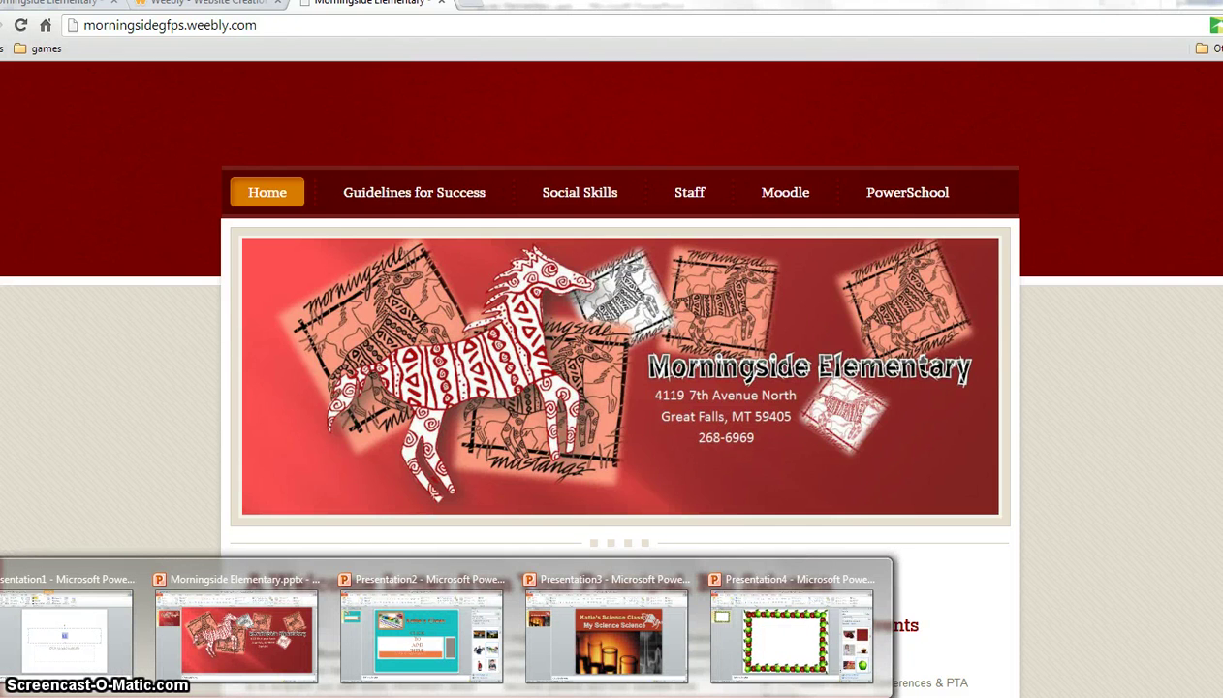
Bring up the Morningside Elementary file, then create a new blank presentation, Presentation7, with Ctrl+N.
click(302, 664)
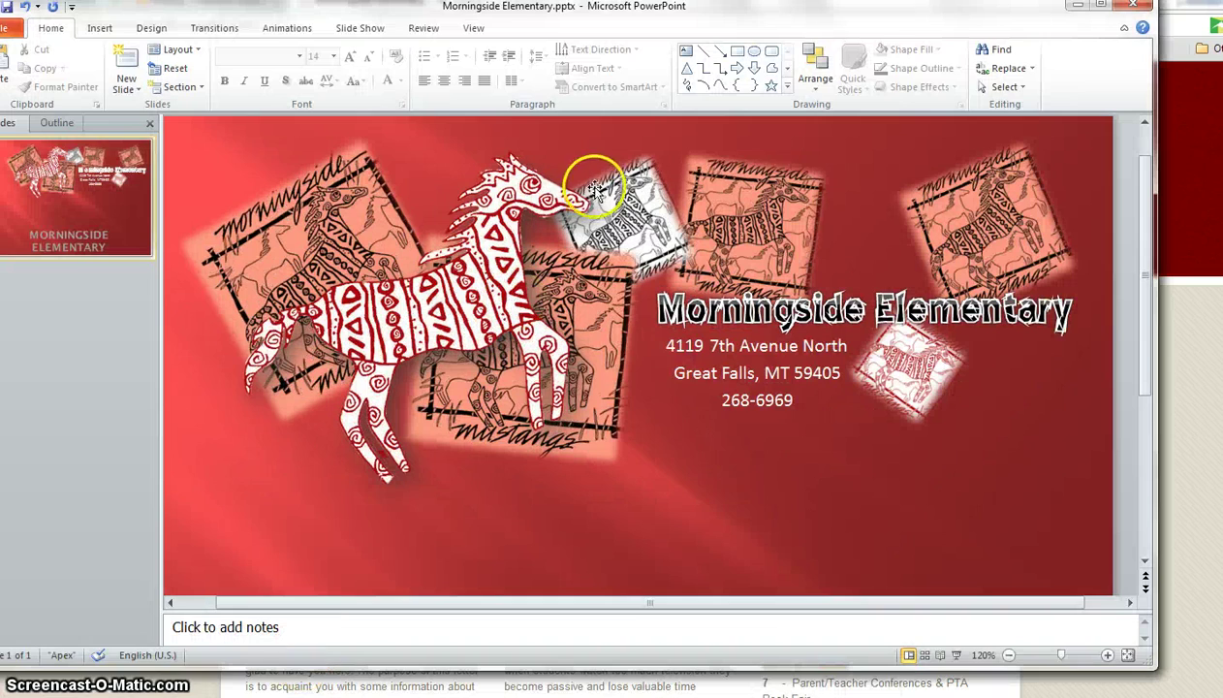
mouse_move(736, 10)
mouse_down()
mouse_move(737, 22)
mouse_move(756, 16)
mouse_up()
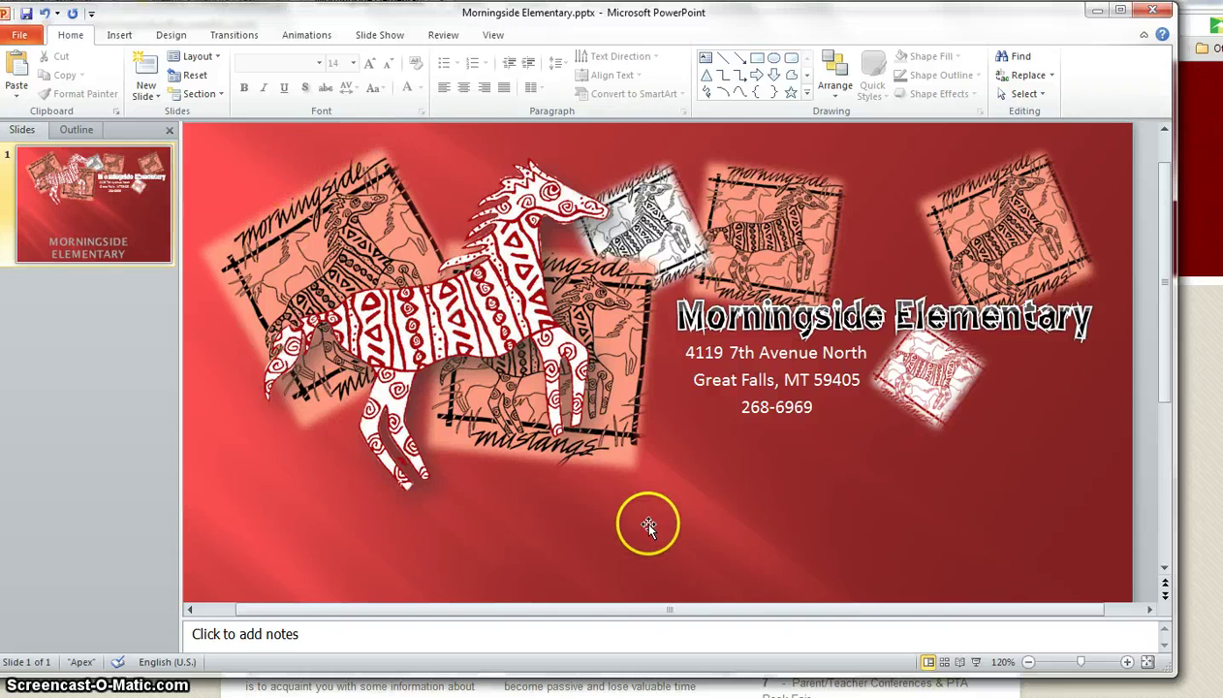
key(ctrl+n)
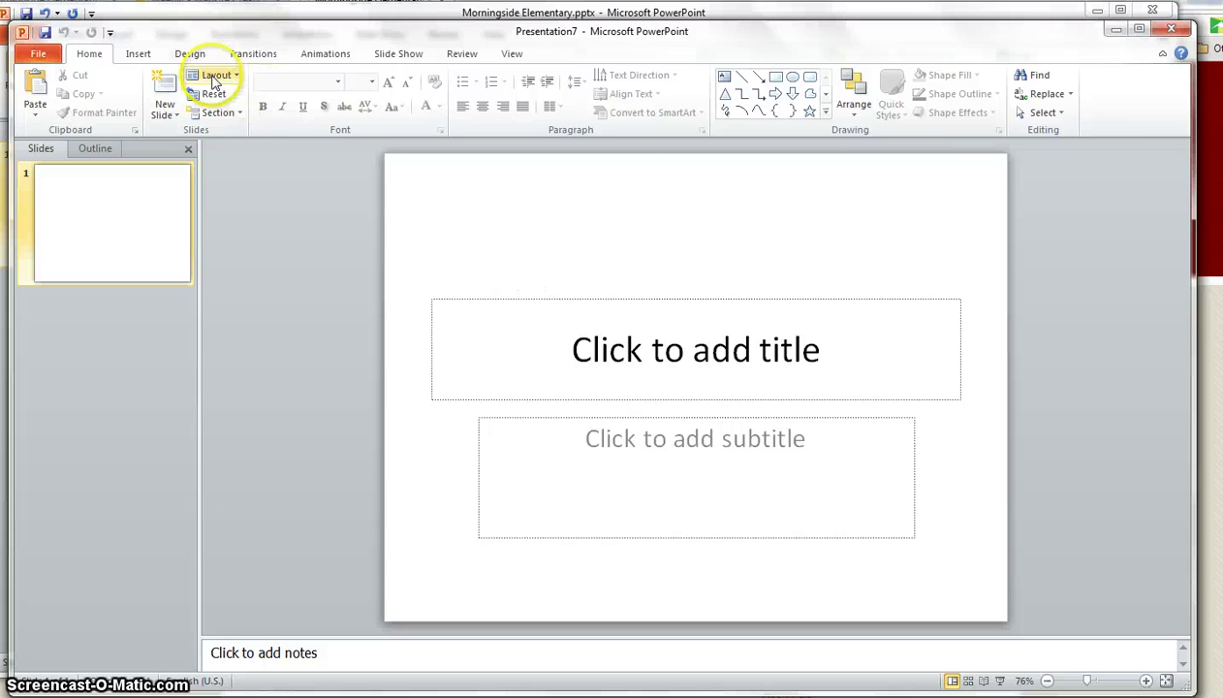
Apply the grey light-streaked design theme and recolour it with the Custom 18 brown colour set.
click(194, 53)
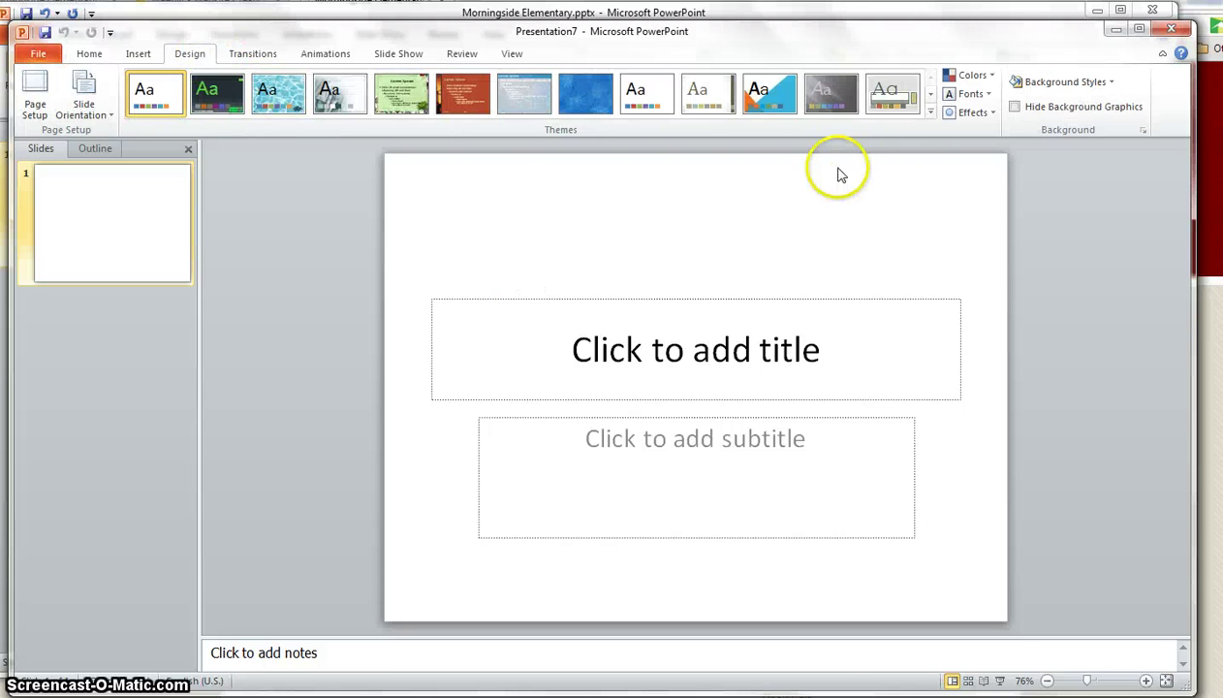
click(829, 105)
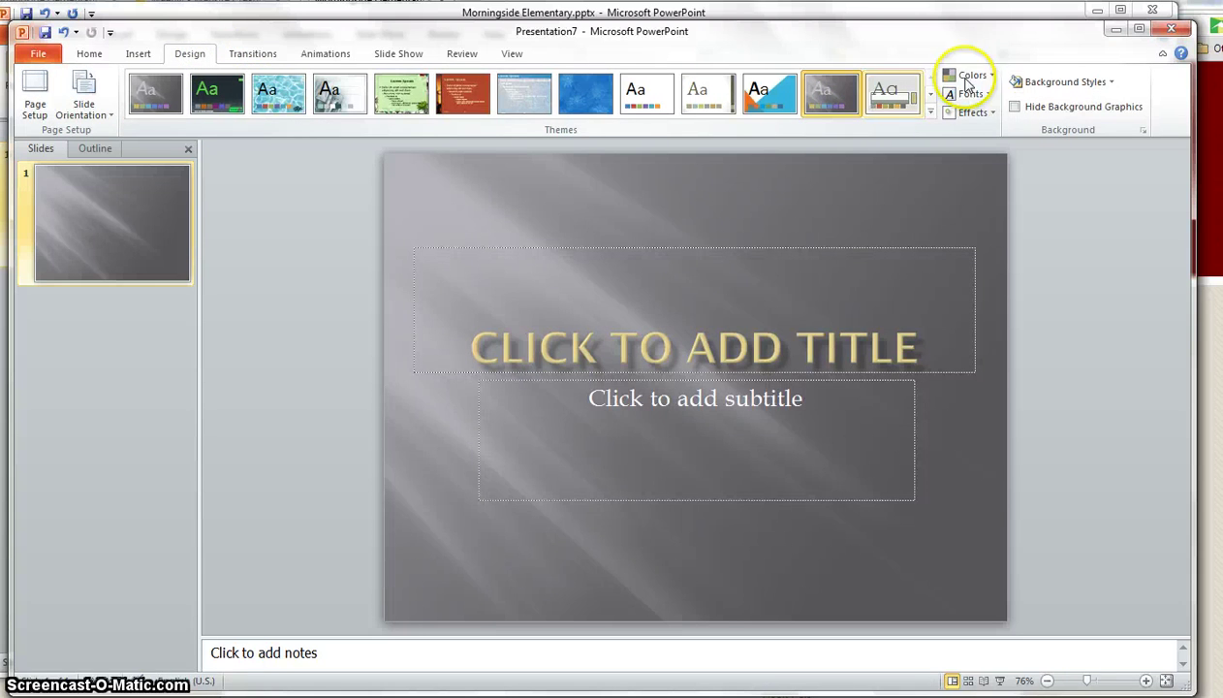
click(994, 77)
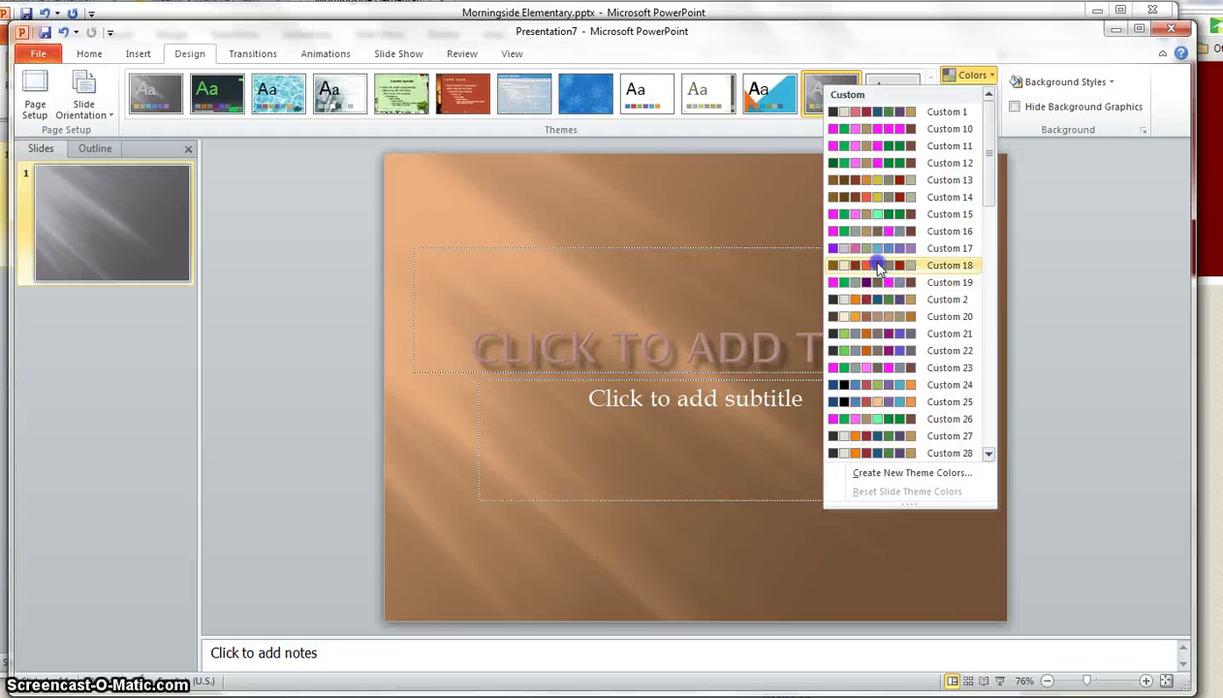
click(879, 267)
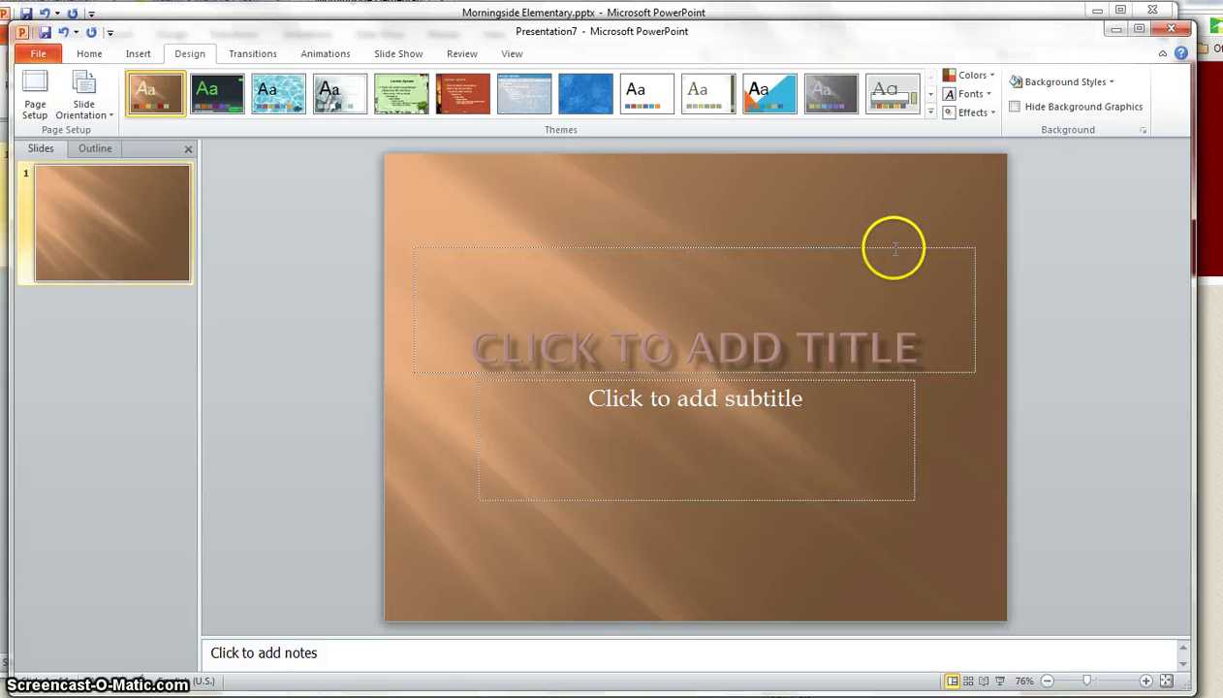
Delete the title placeholder and switch slide 1 to the Blank layout.
click(889, 248)
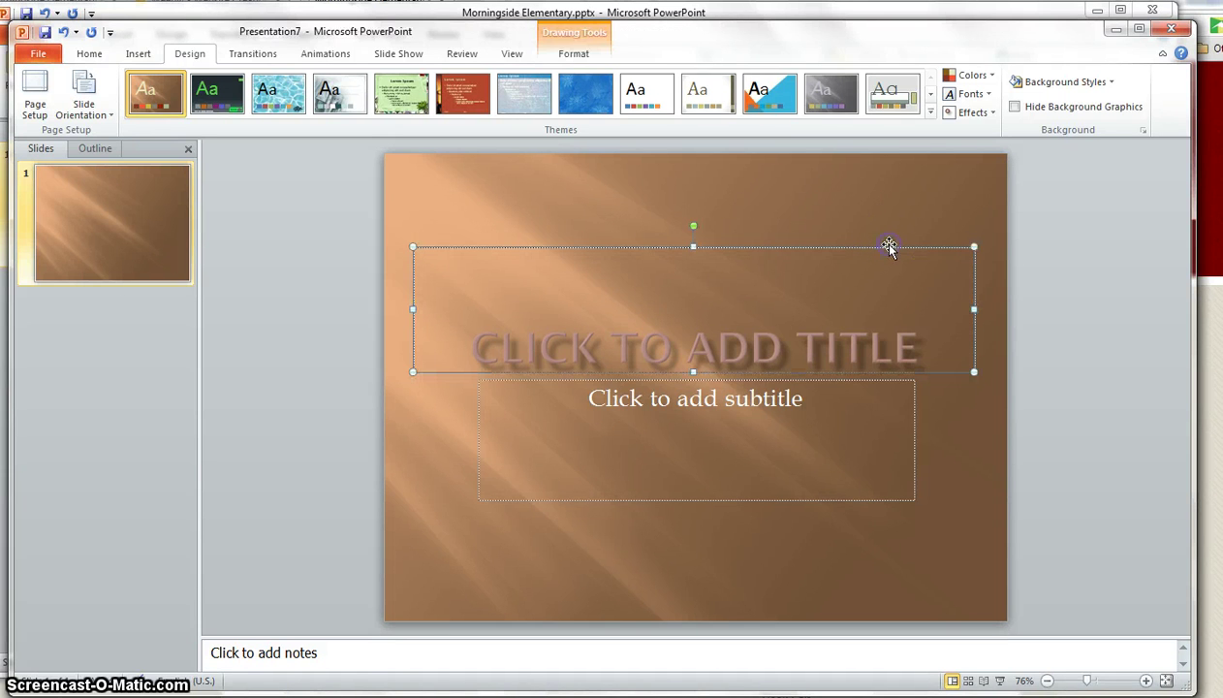
key(Delete)
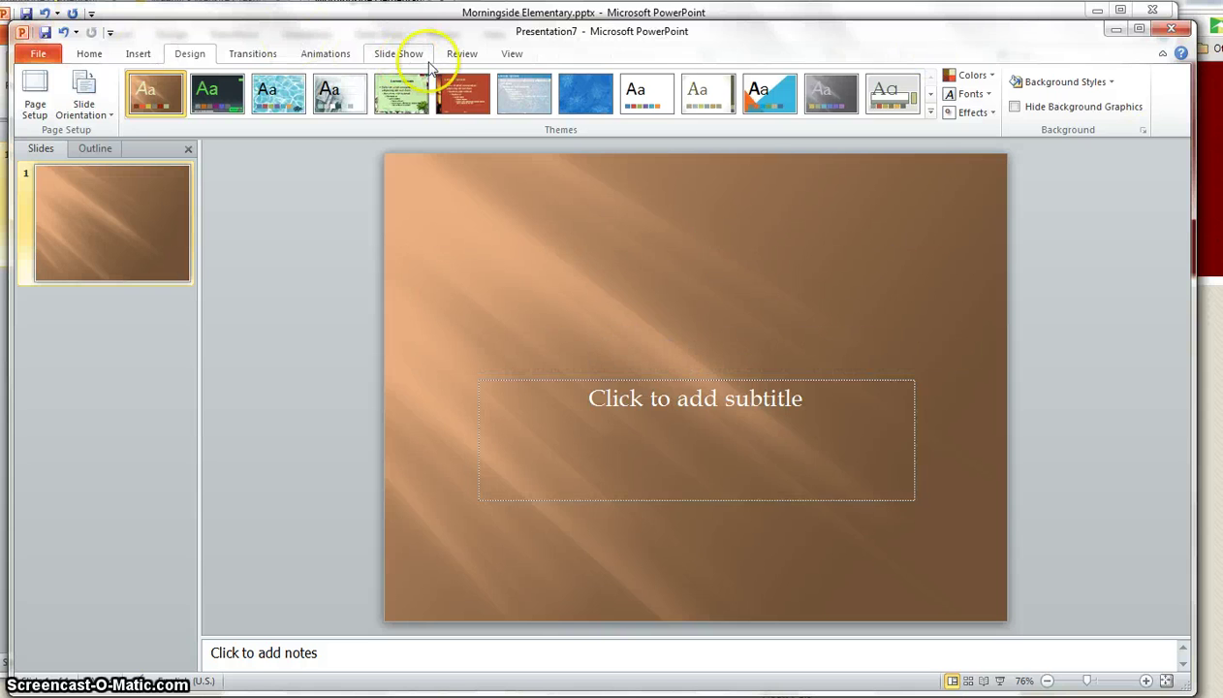
click(87, 55)
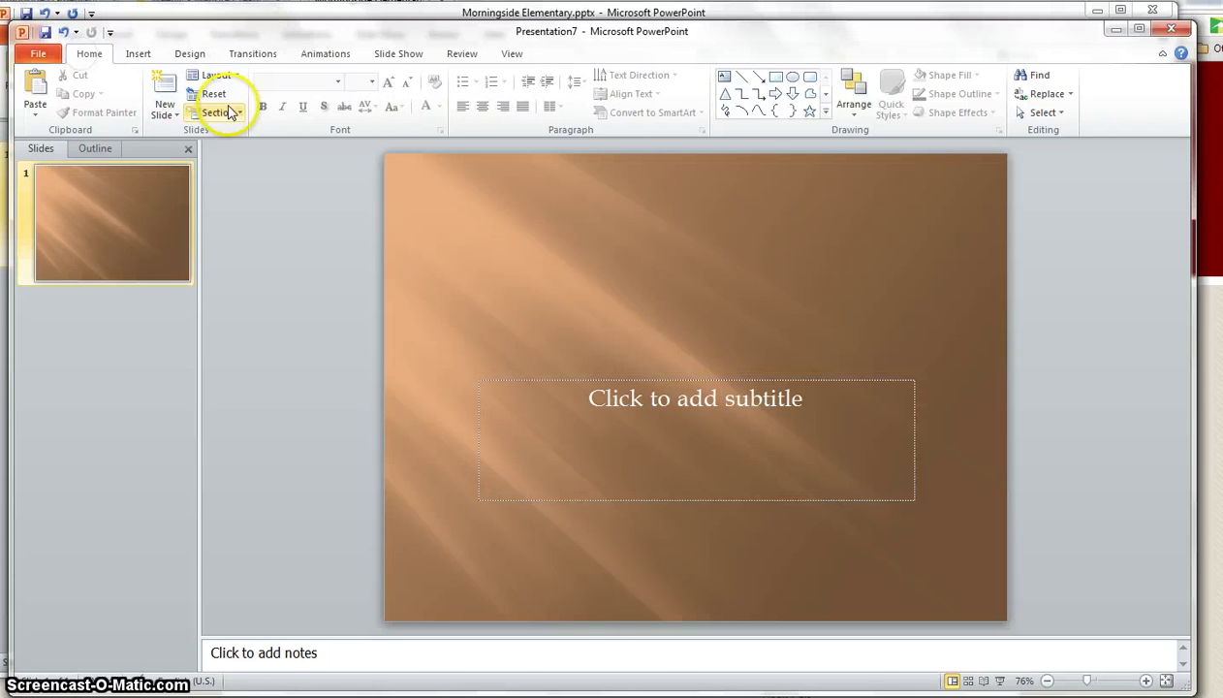
click(223, 76)
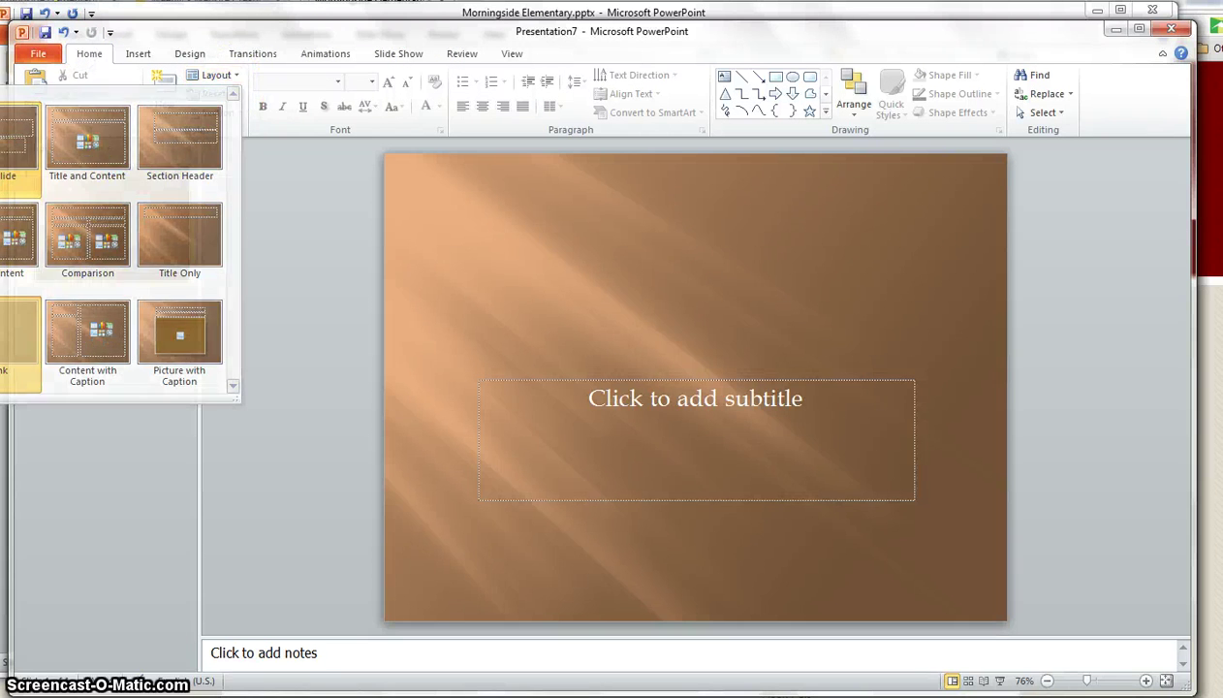
click(11, 330)
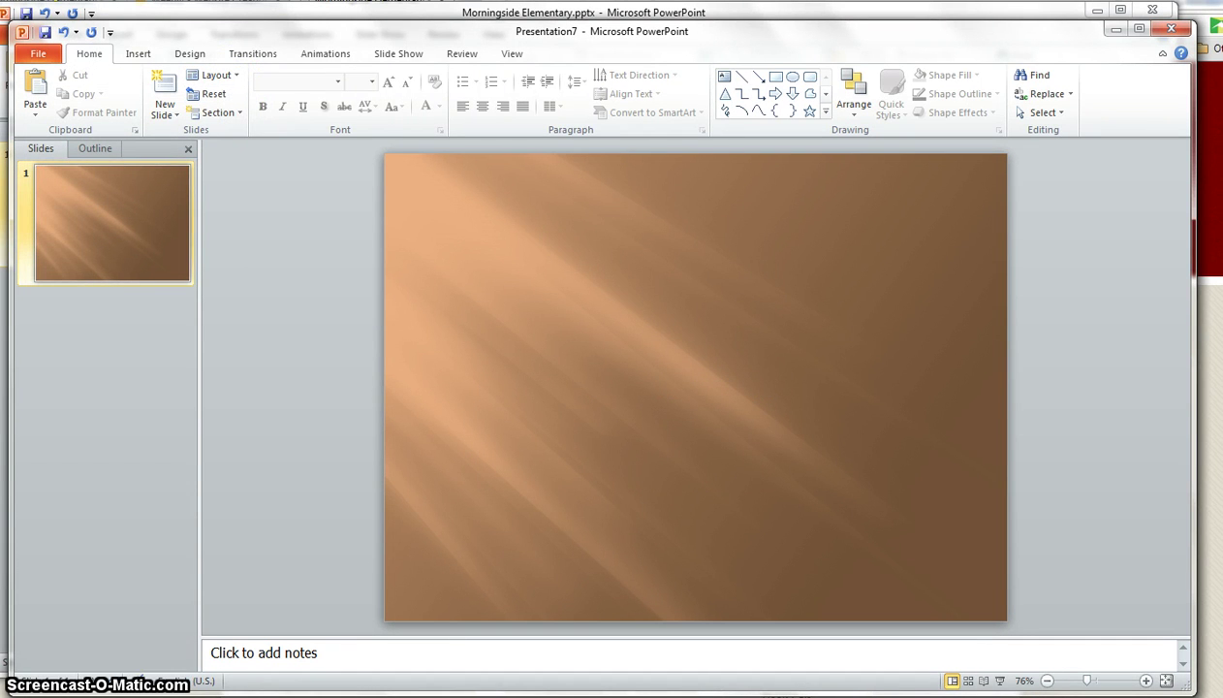
Insert the MSMorningsidelogo copy.png picture, then delete it again.
click(137, 54)
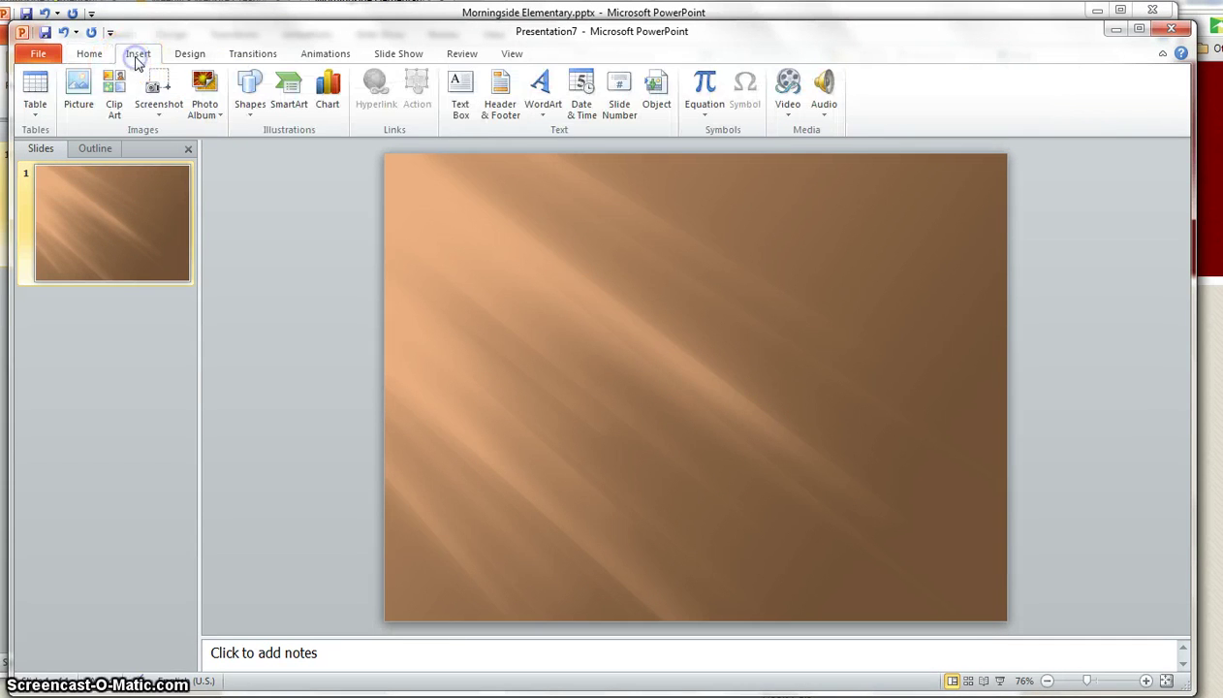
click(81, 93)
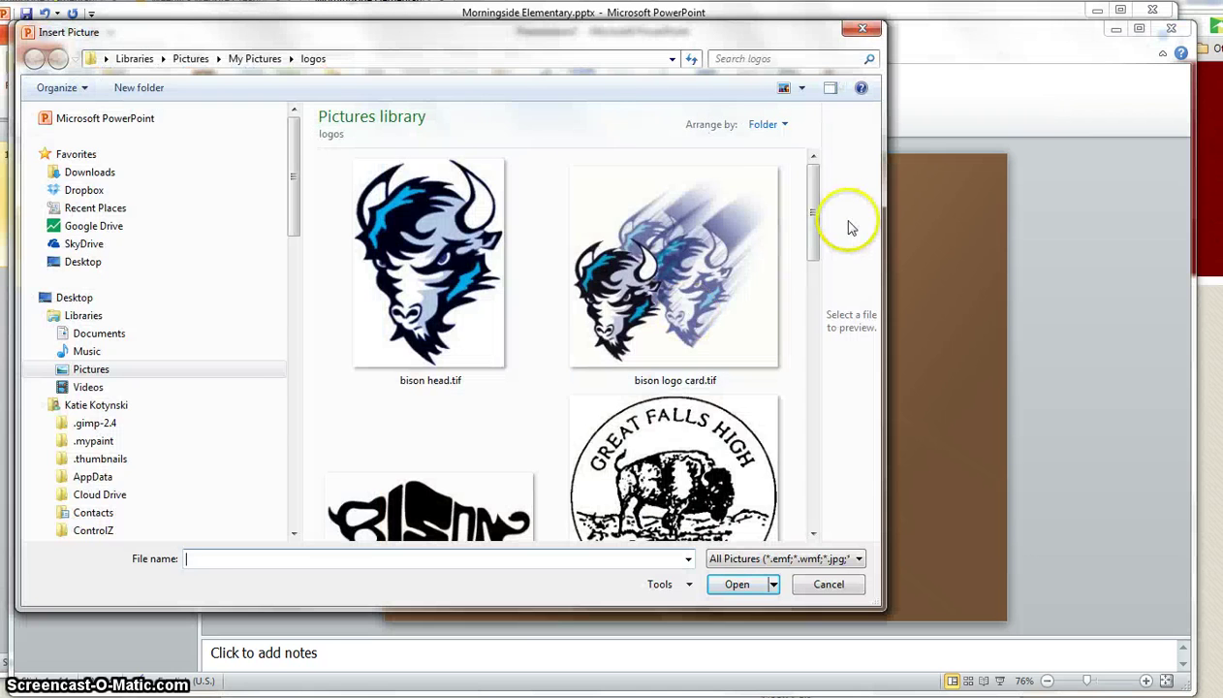
drag(816, 199, 808, 350)
double_click(688, 326)
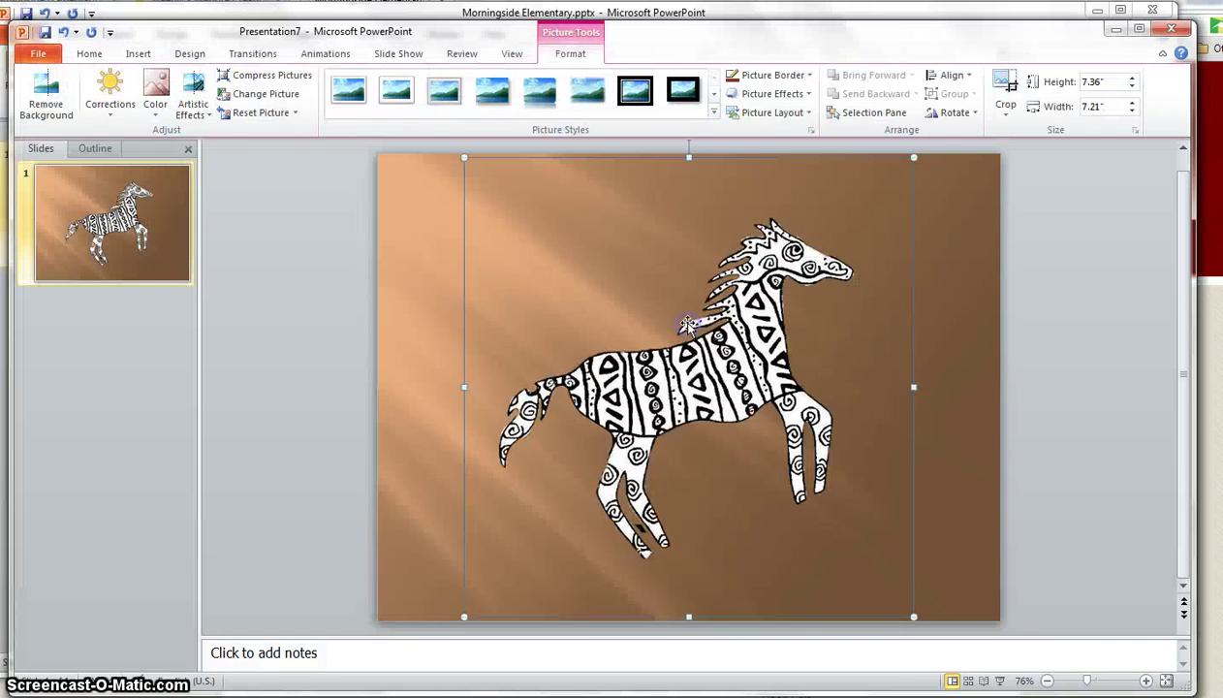
key(Delete)
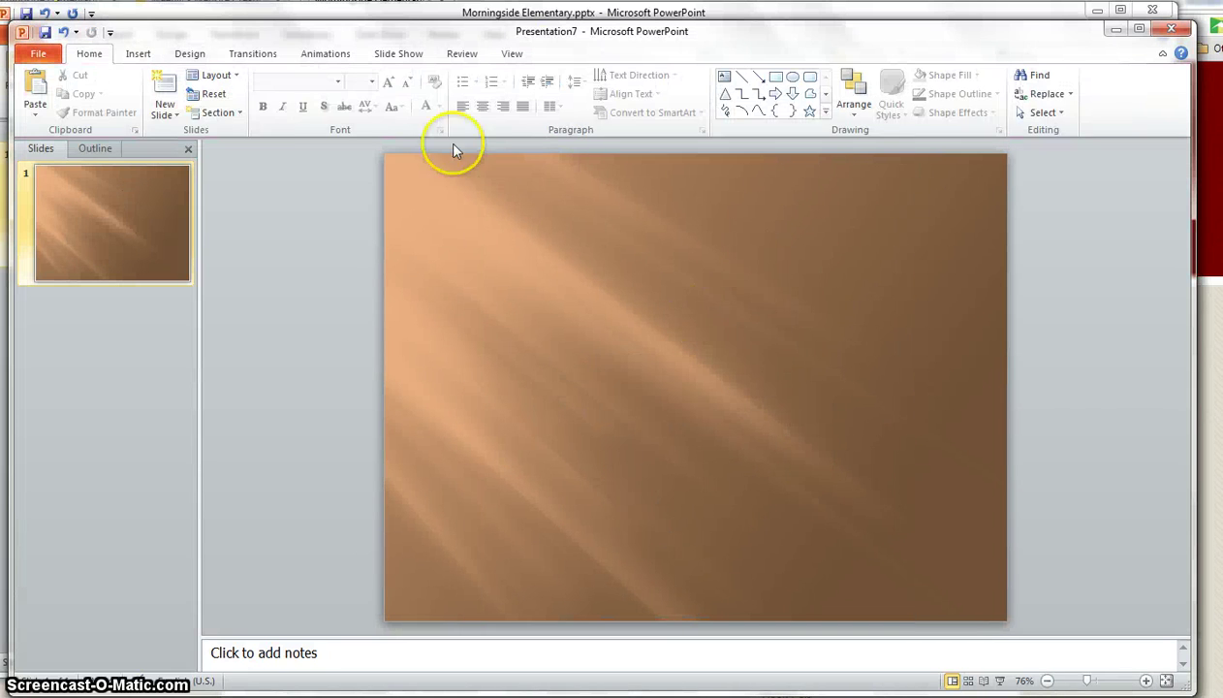
Insert the MSMorningsidelogo.JPG logo picture onto the slide.
click(136, 52)
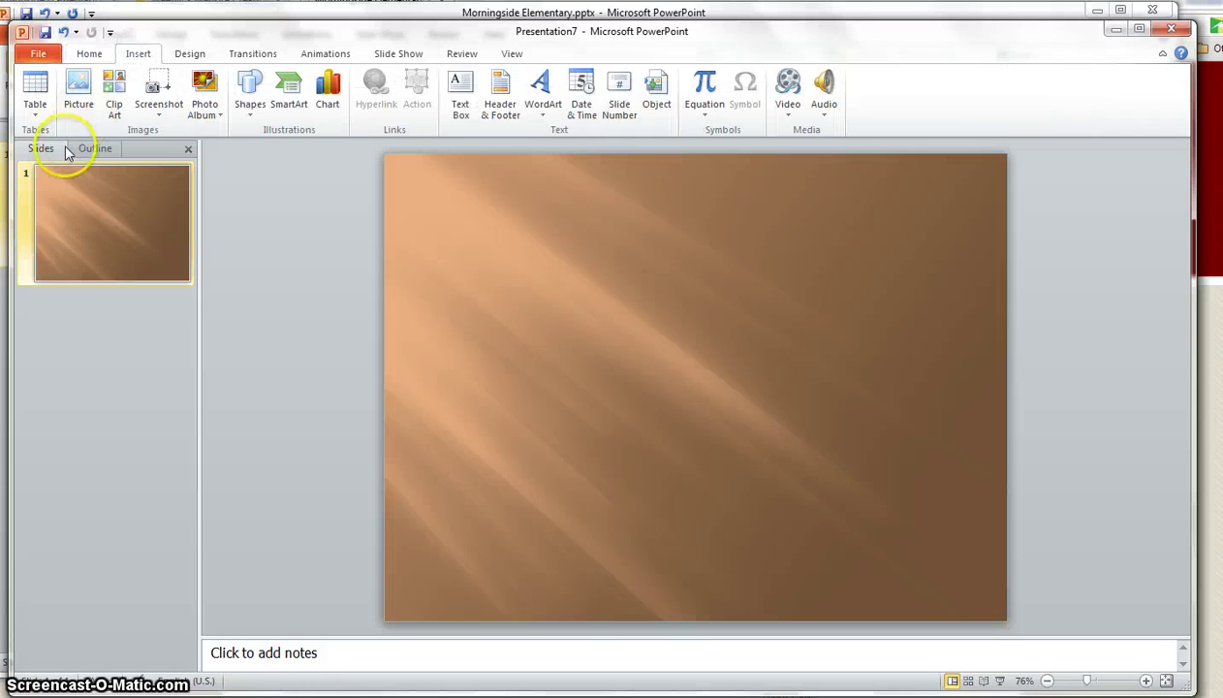
click(78, 92)
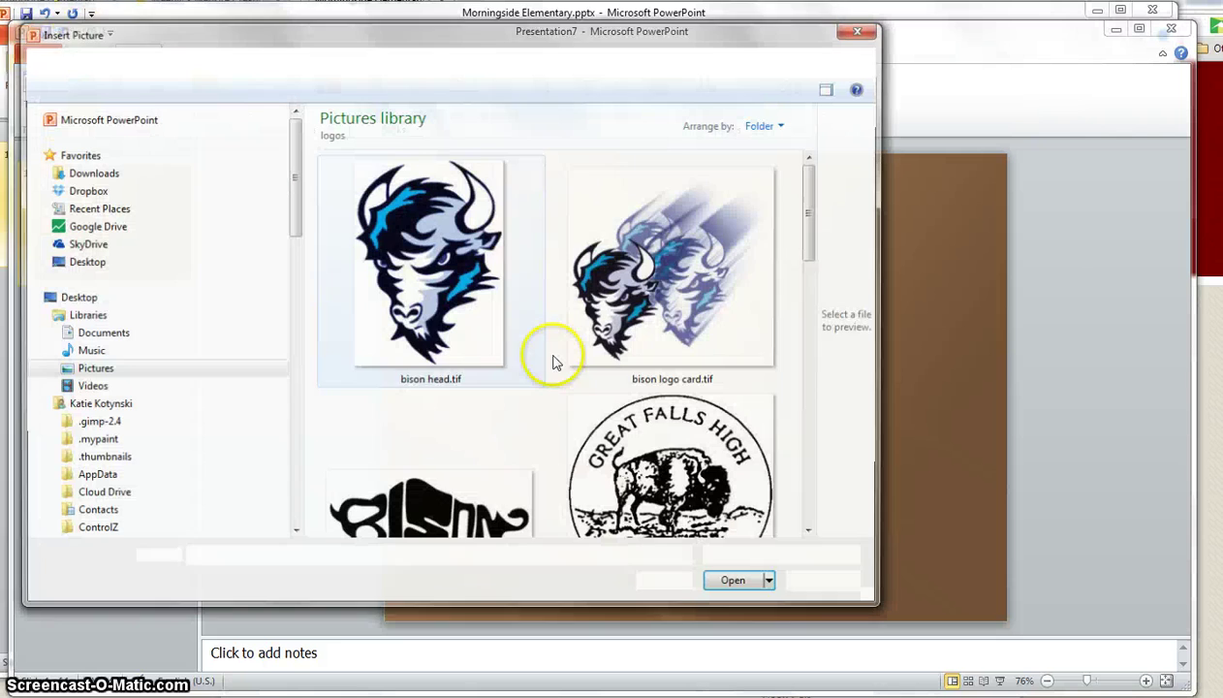
drag(808, 197, 812, 409)
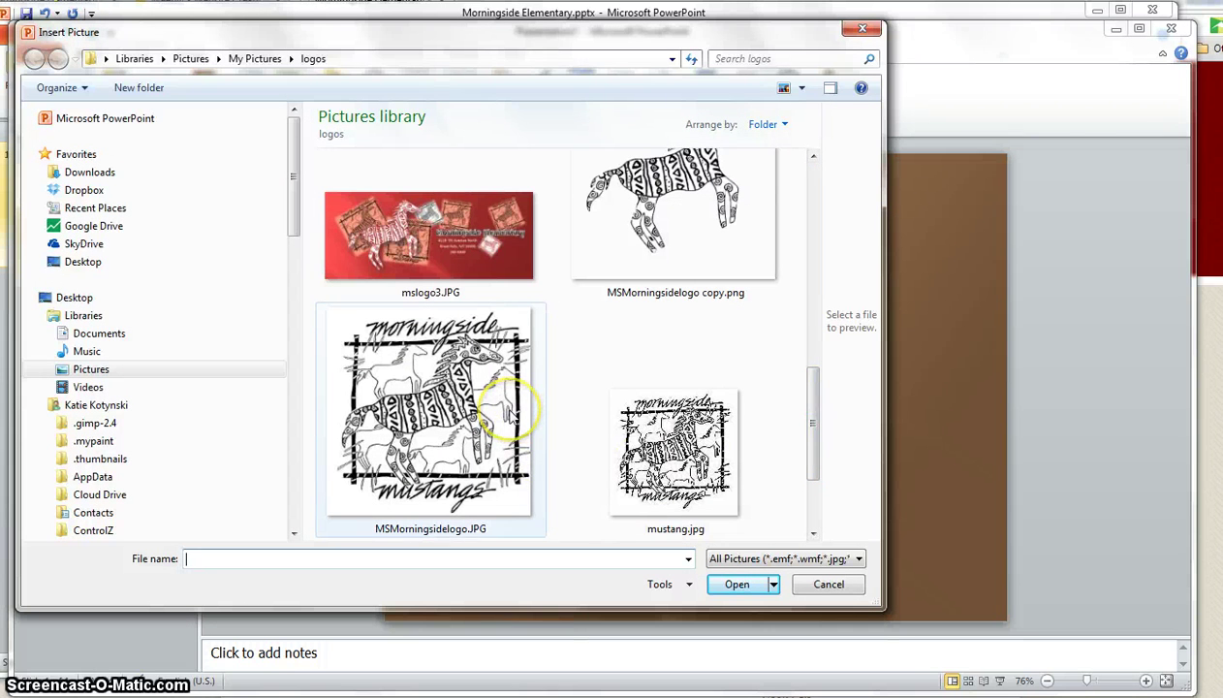
double_click(506, 412)
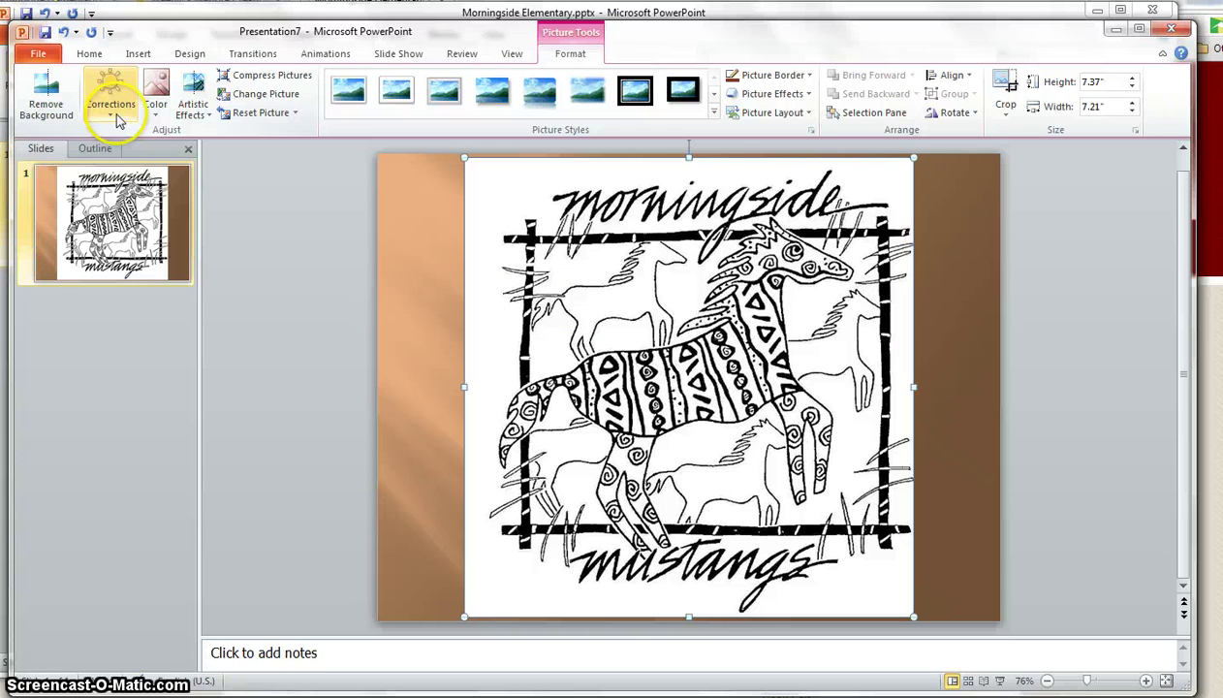
Recolour the logo Background color 2 Light and shrink it to 3.52 × 3.44 inches, top-left.
click(155, 114)
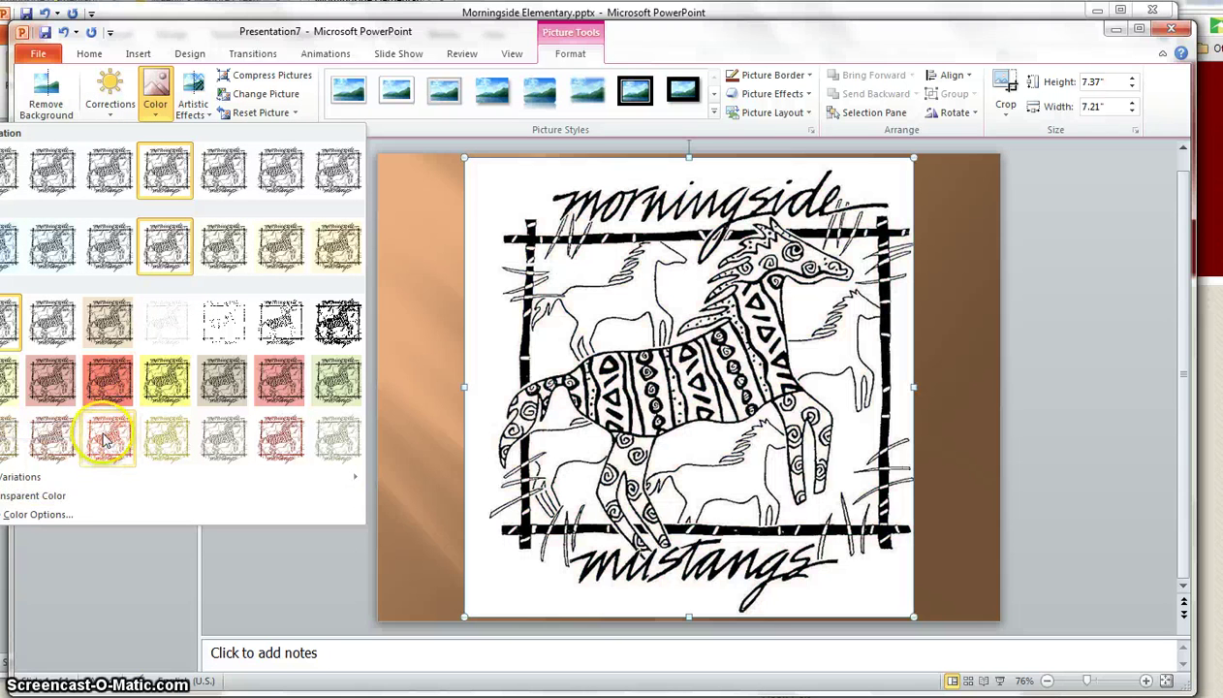
click(12, 442)
drag(465, 155, 706, 398)
drag(790, 441, 511, 254)
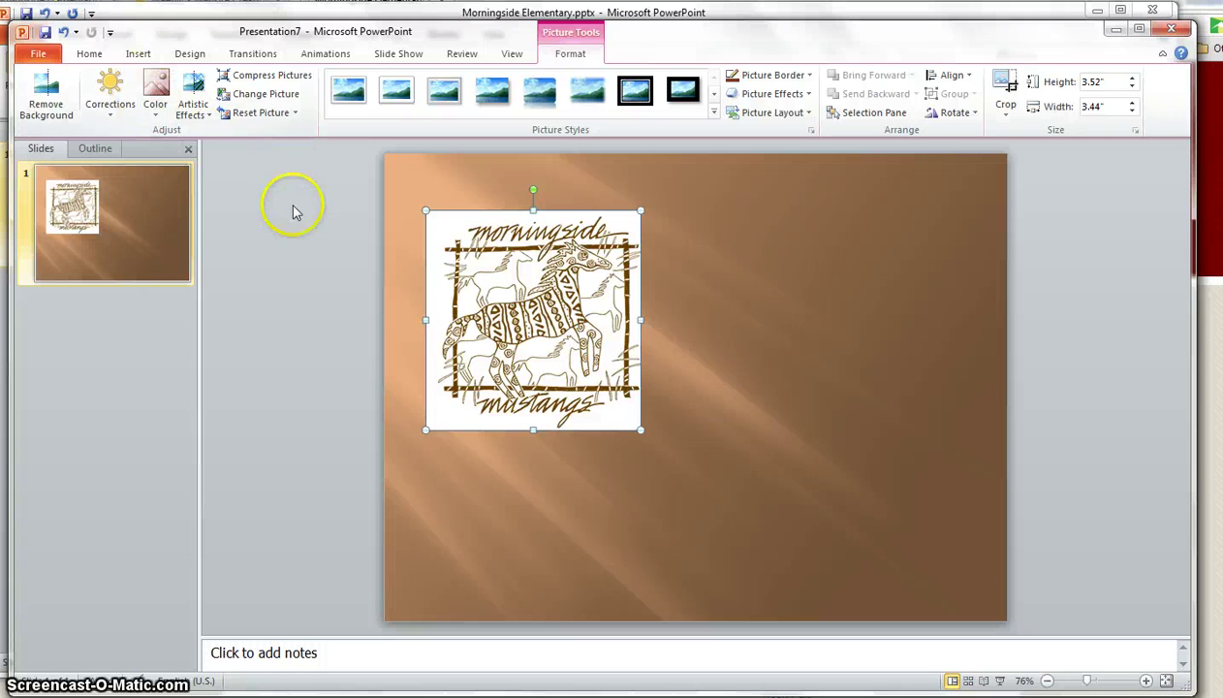
Duplicate the brown logo twice, placing the third copy overlapping below right.
ctrl+drag(499, 318, 701, 318)
key(ctrl+d)
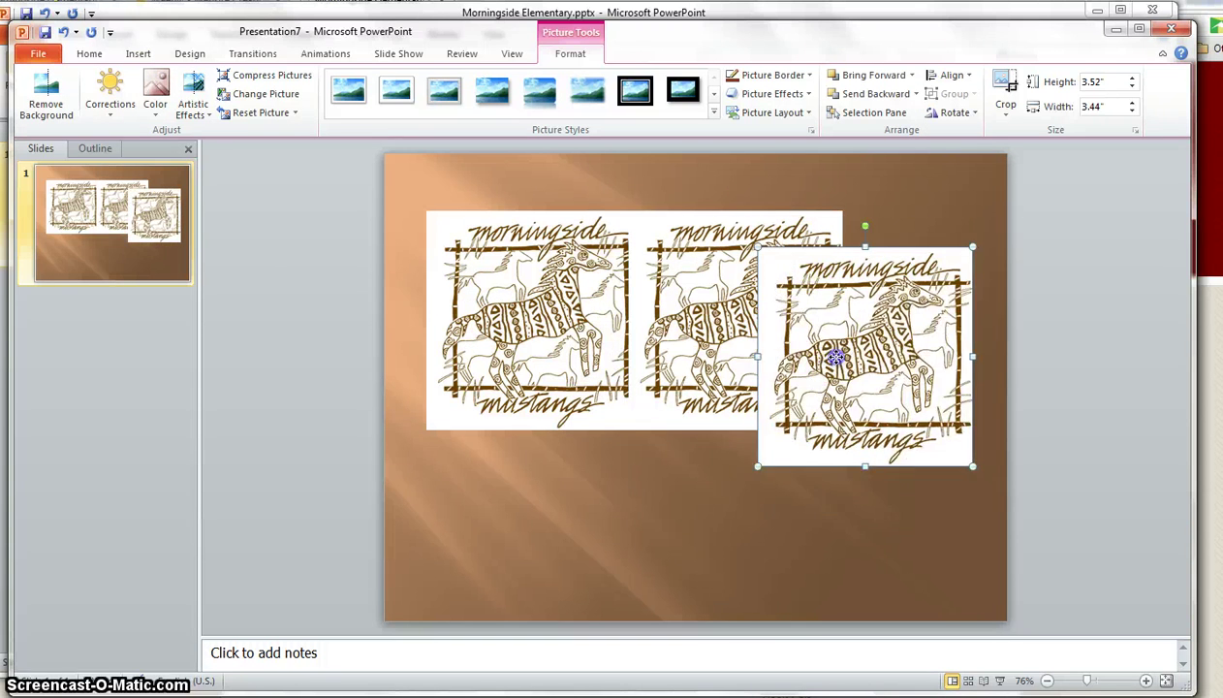
drag(833, 355, 741, 418)
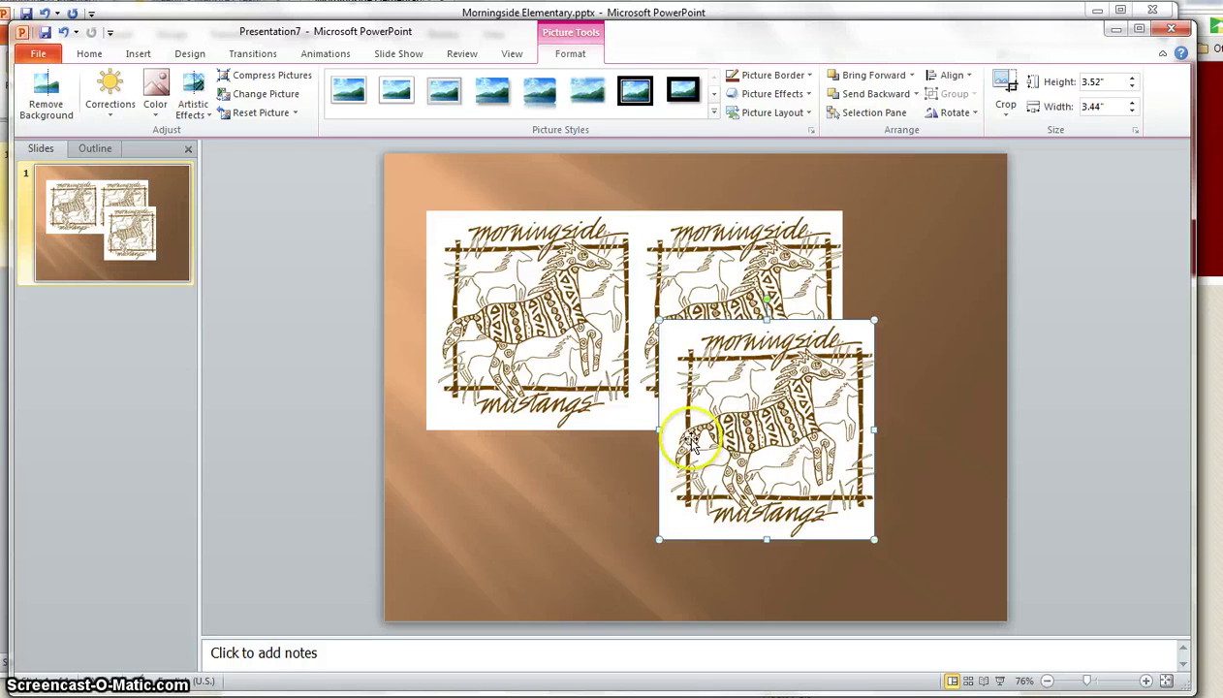
Recolour the front logo copy yellow and give the left copy soft faded edges.
click(157, 105)
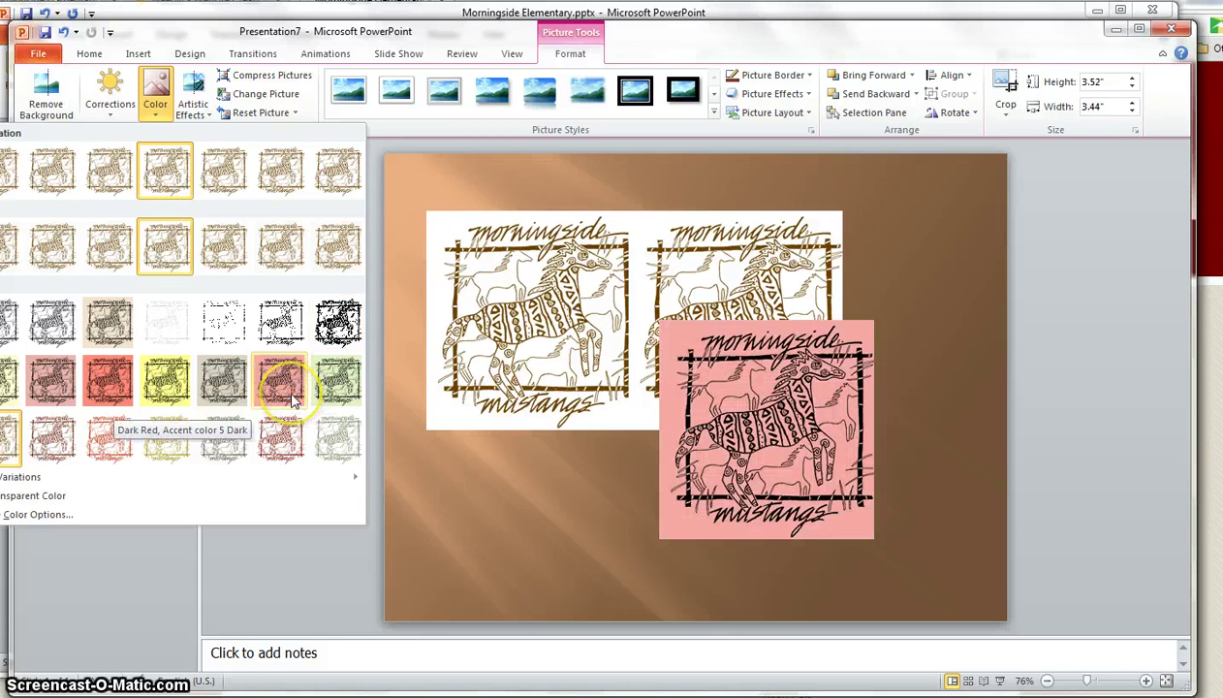
click(156, 389)
click(534, 308)
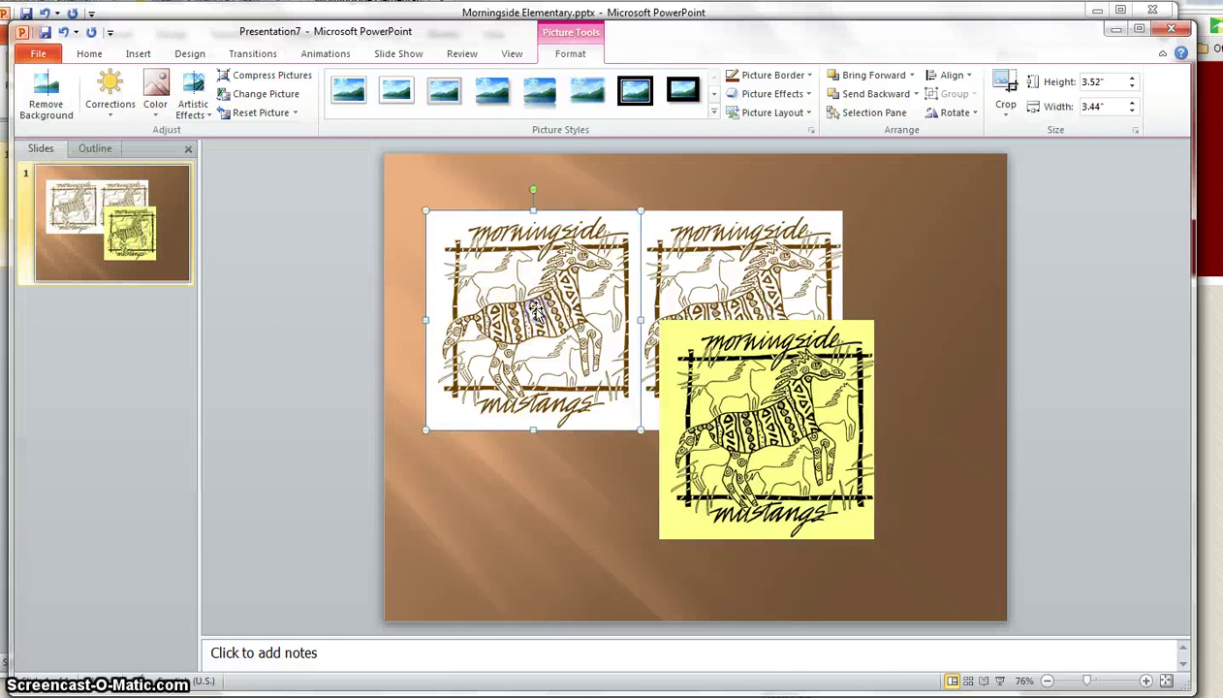
click(589, 99)
Move the middle logo top-right with a framed shadow style, and shift the yellow logo down-left with a drop shadow.
drag(675, 247, 812, 221)
click(438, 106)
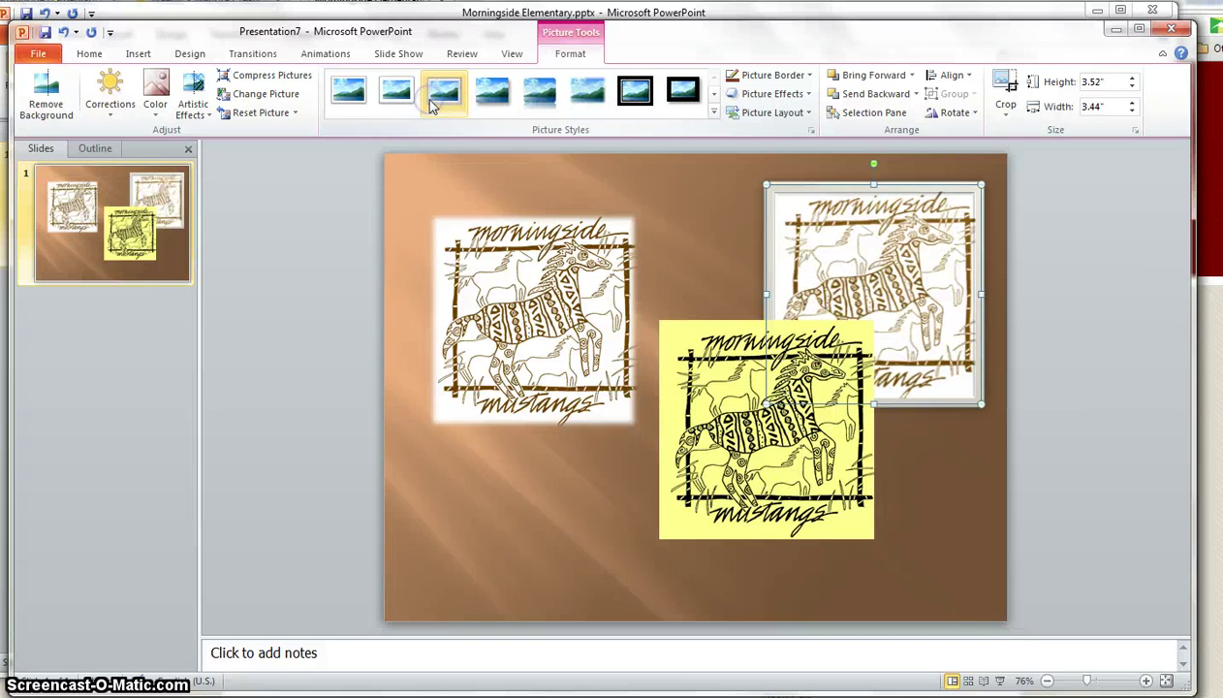
drag(770, 377, 708, 417)
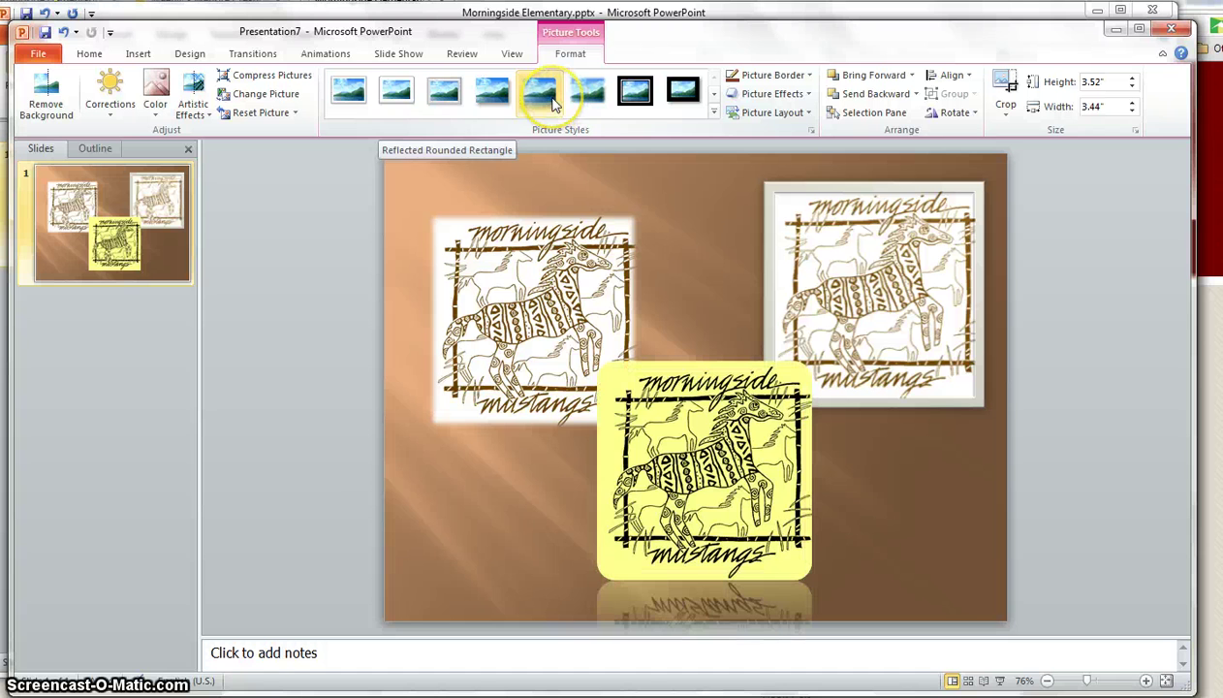
click(493, 97)
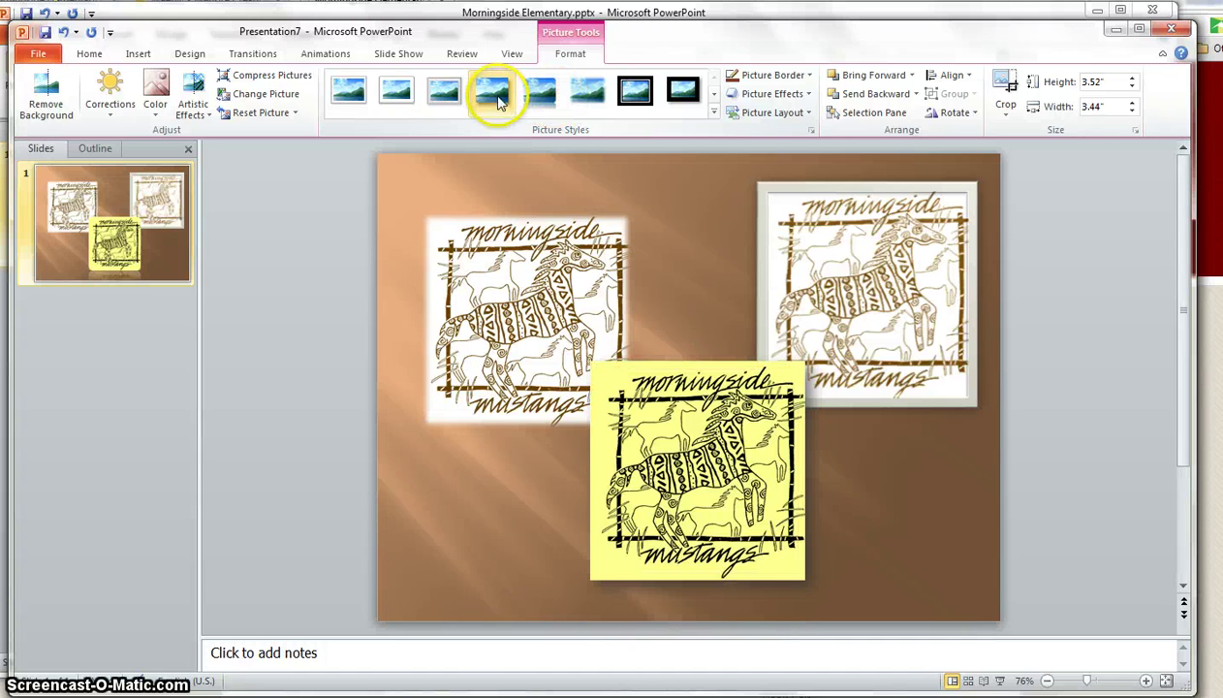
Give the top-left logo the Drop Shadow Rectangle frame style, then select the top-right logo.
click(572, 257)
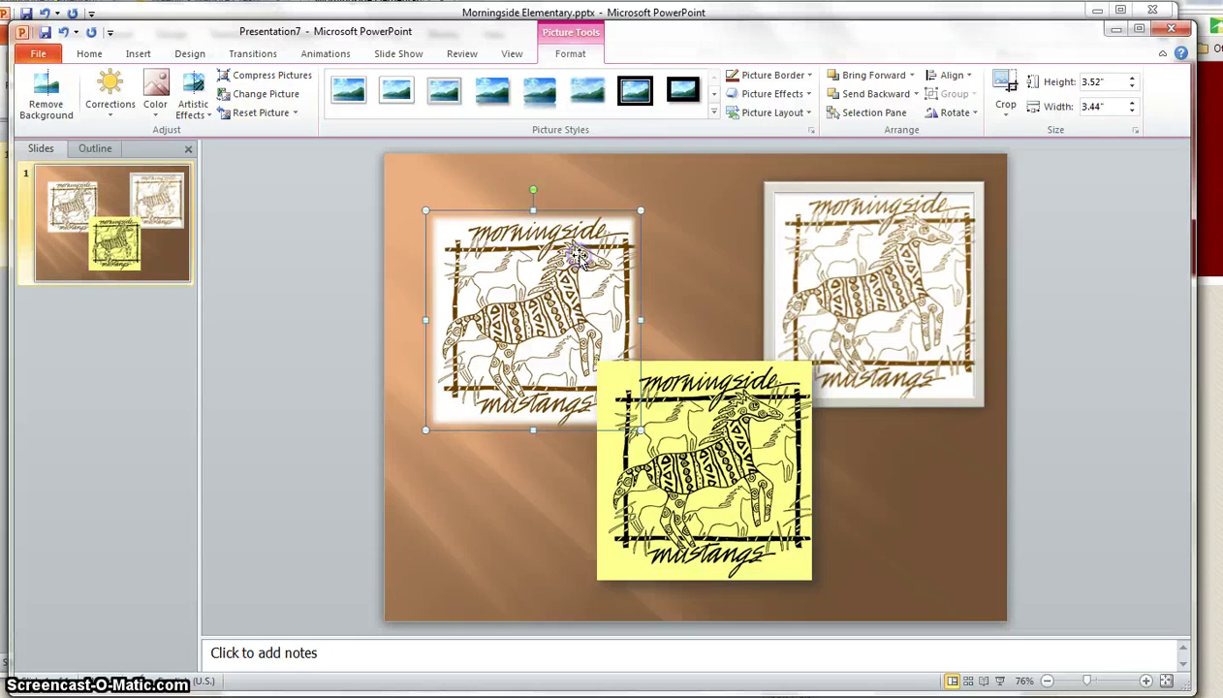
click(528, 138)
click(489, 91)
click(823, 274)
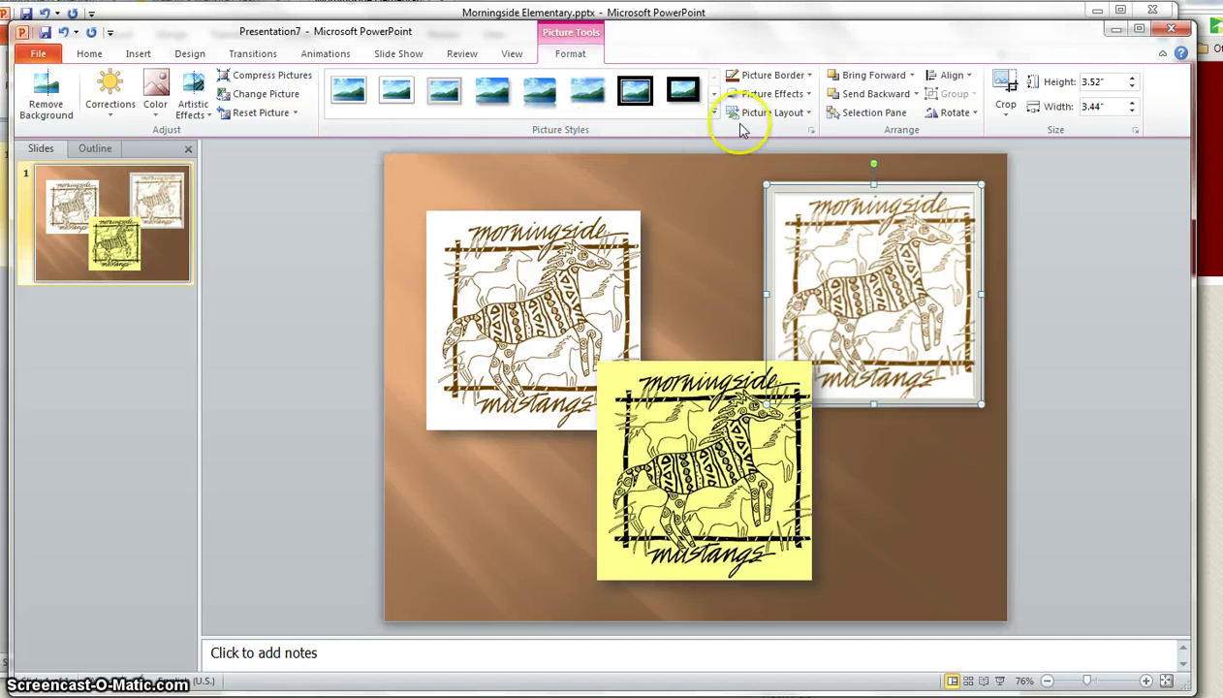
Tilt the top-right logo with a 3-D Rotation preset, then reselect it.
click(808, 95)
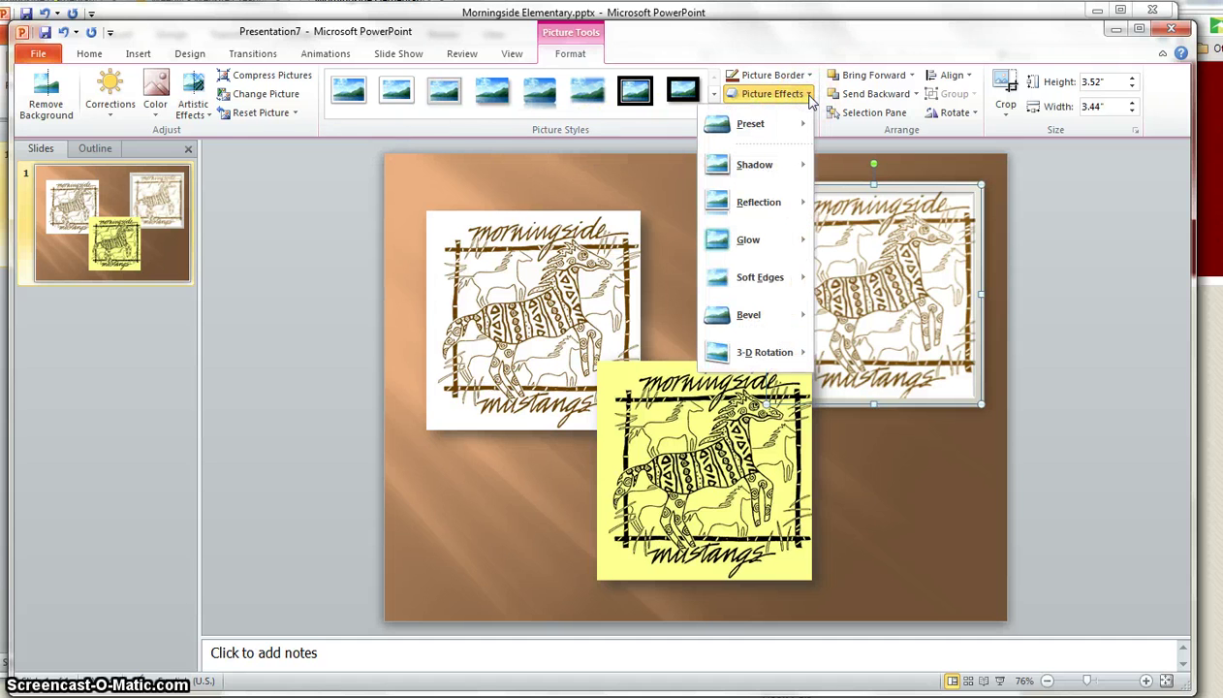
mouse_move(746, 315)
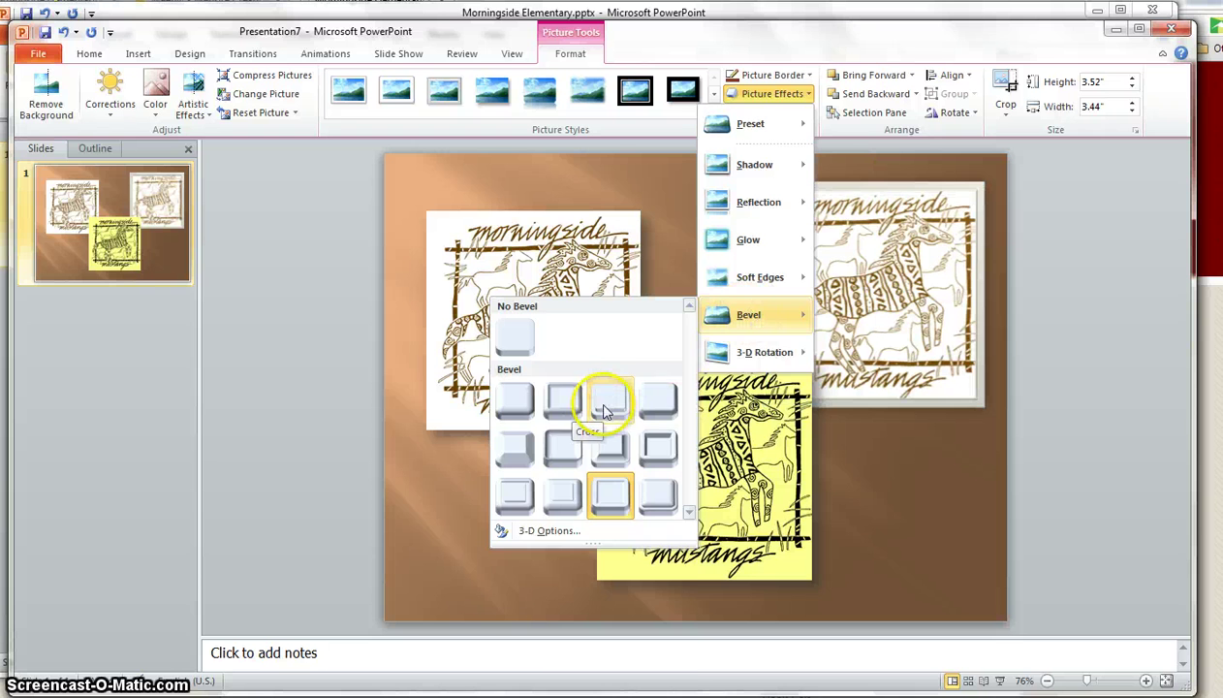
mouse_move(760, 355)
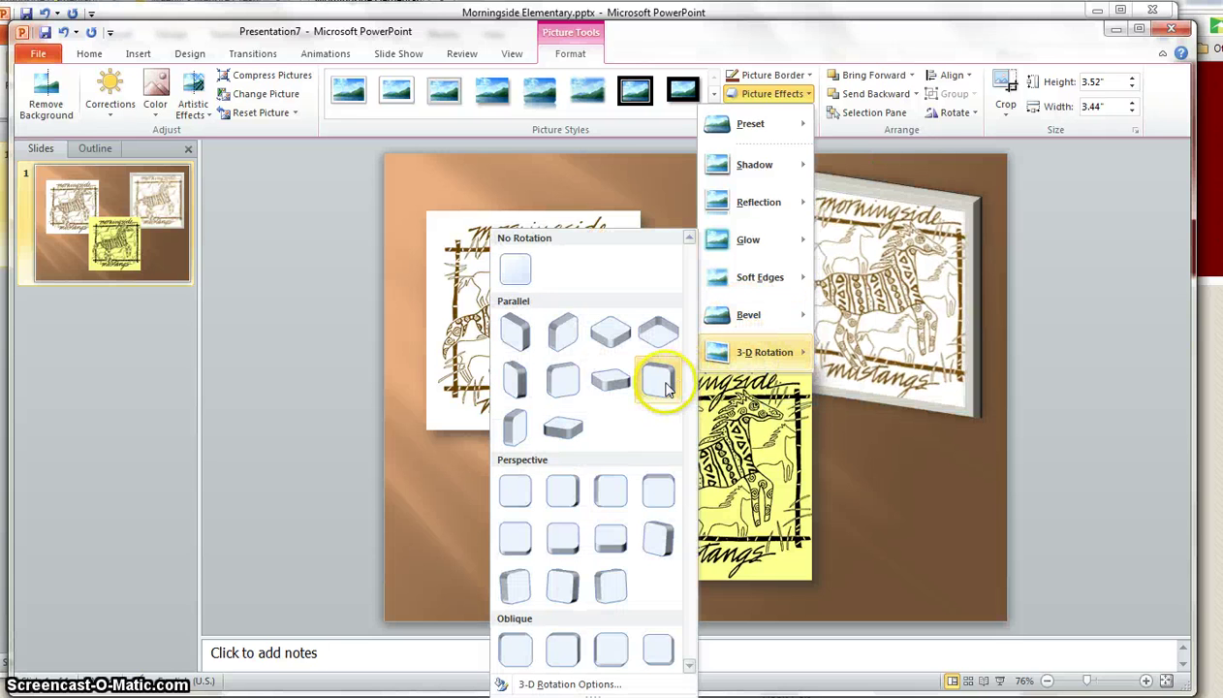
click(889, 439)
click(890, 438)
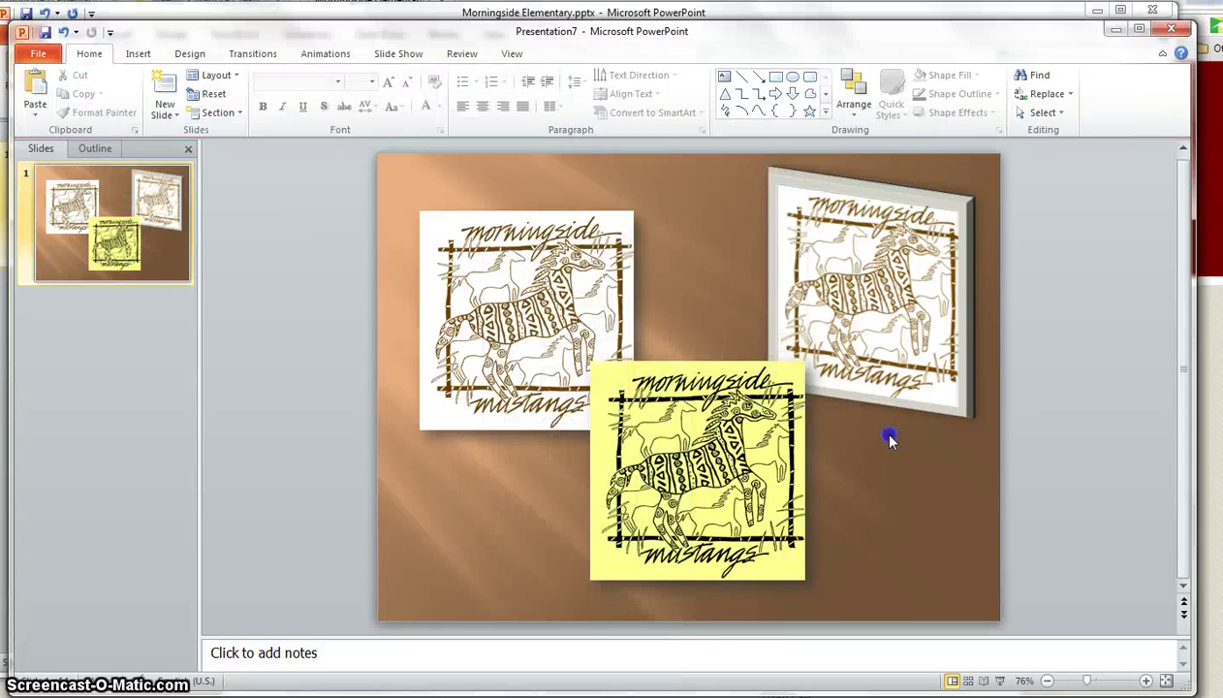
click(888, 329)
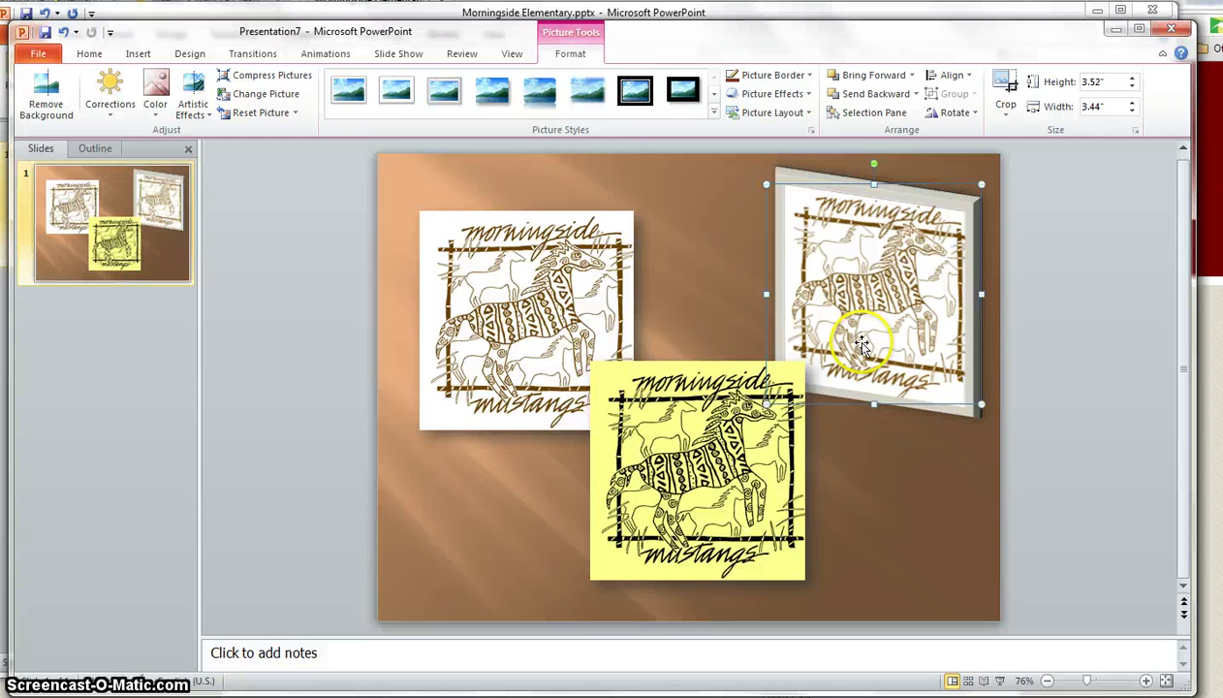
Sharpen the tilted logo by 50% in the Format Picture corrections settings.
right_click(858, 339)
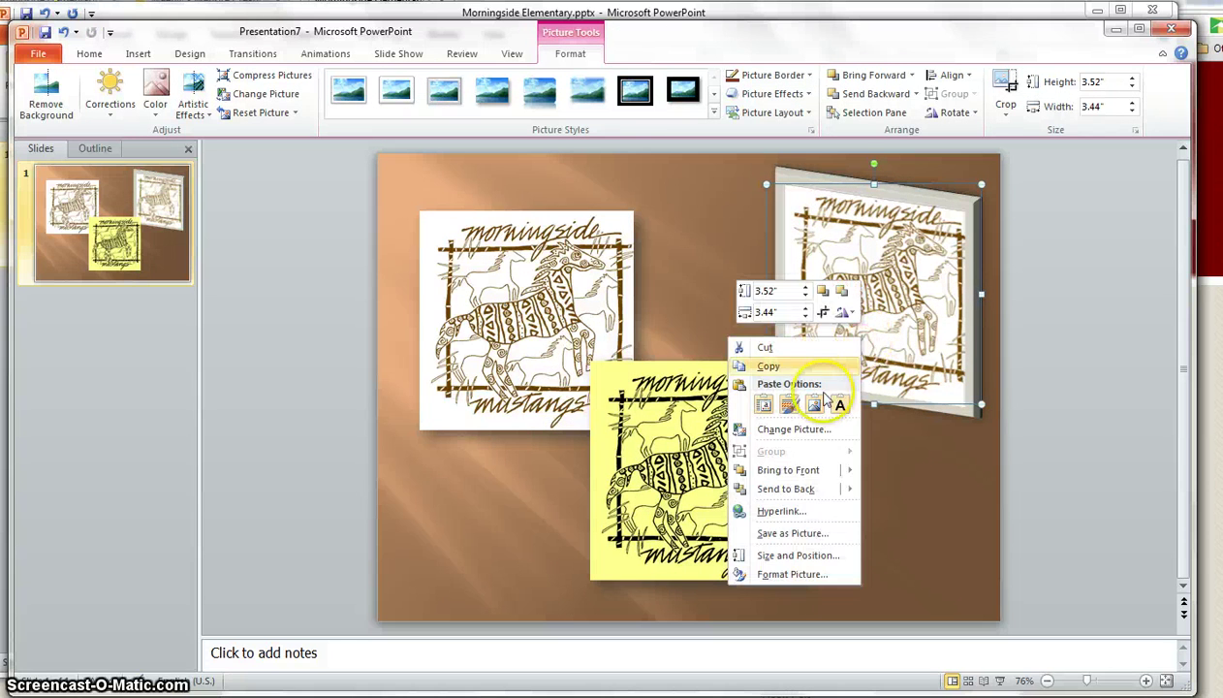
click(792, 574)
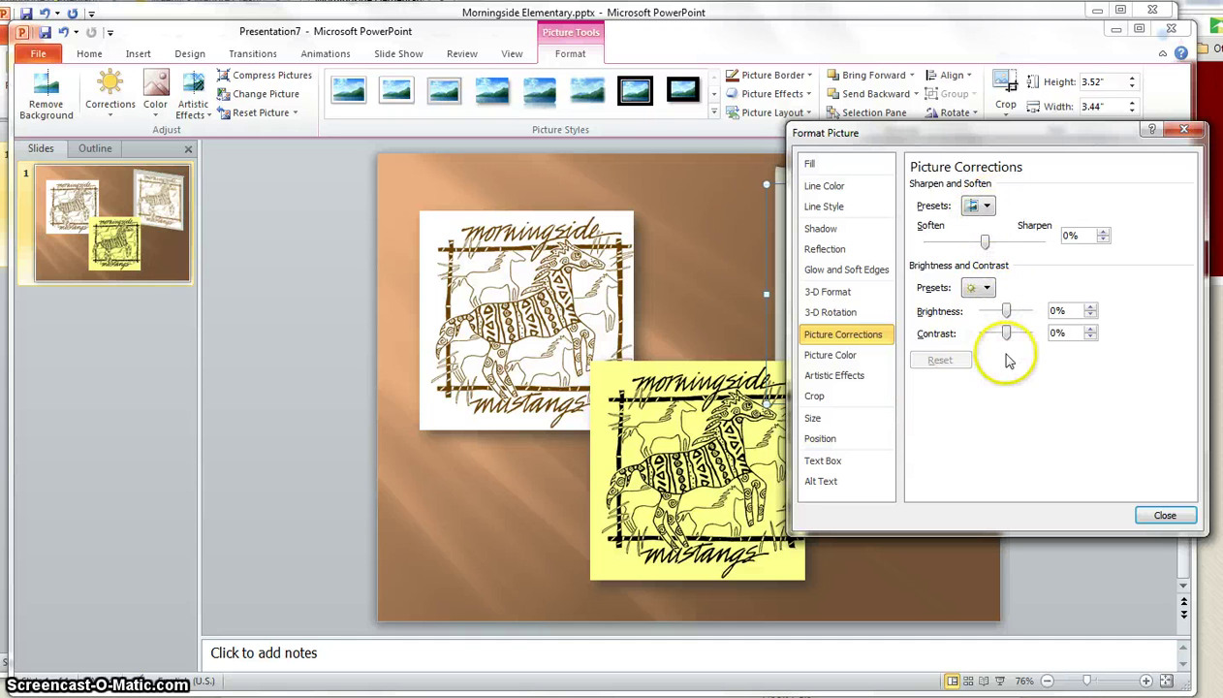
click(985, 206)
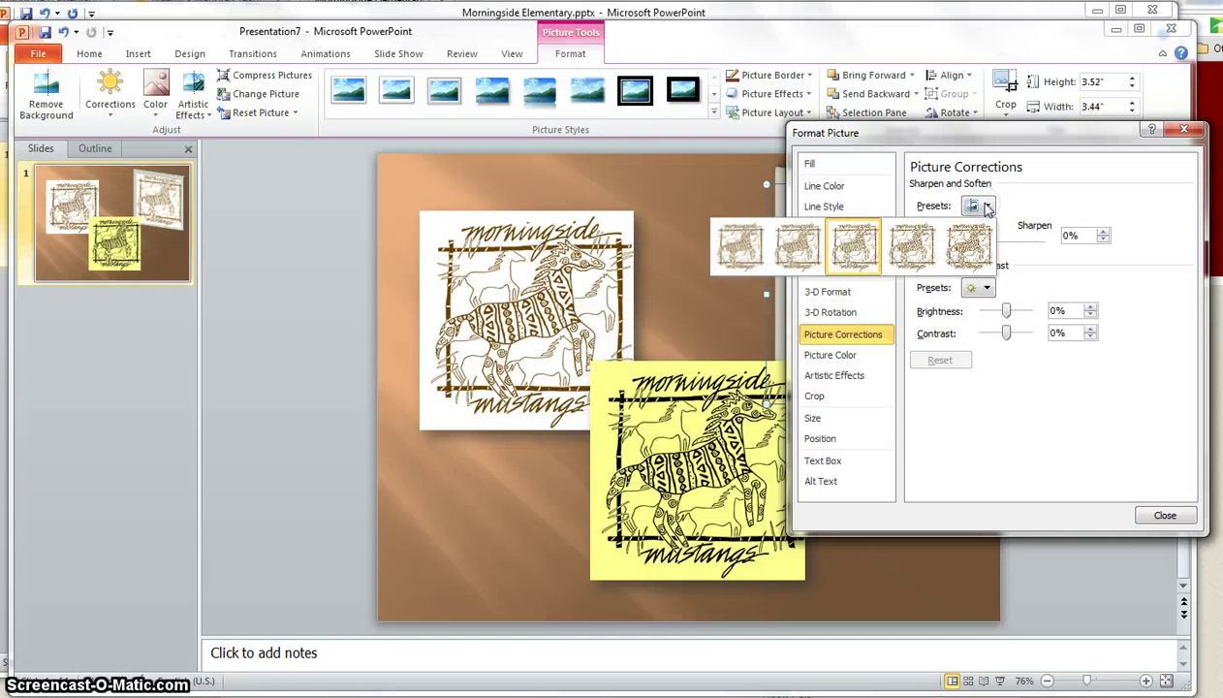
click(969, 245)
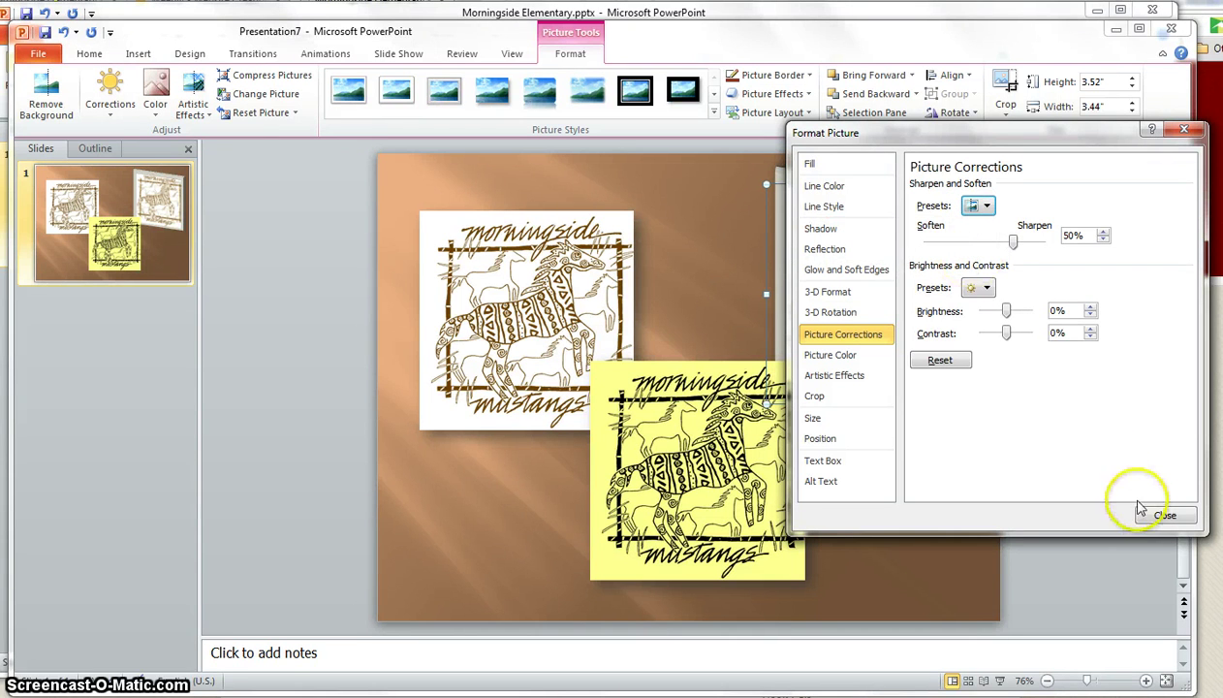
click(1160, 517)
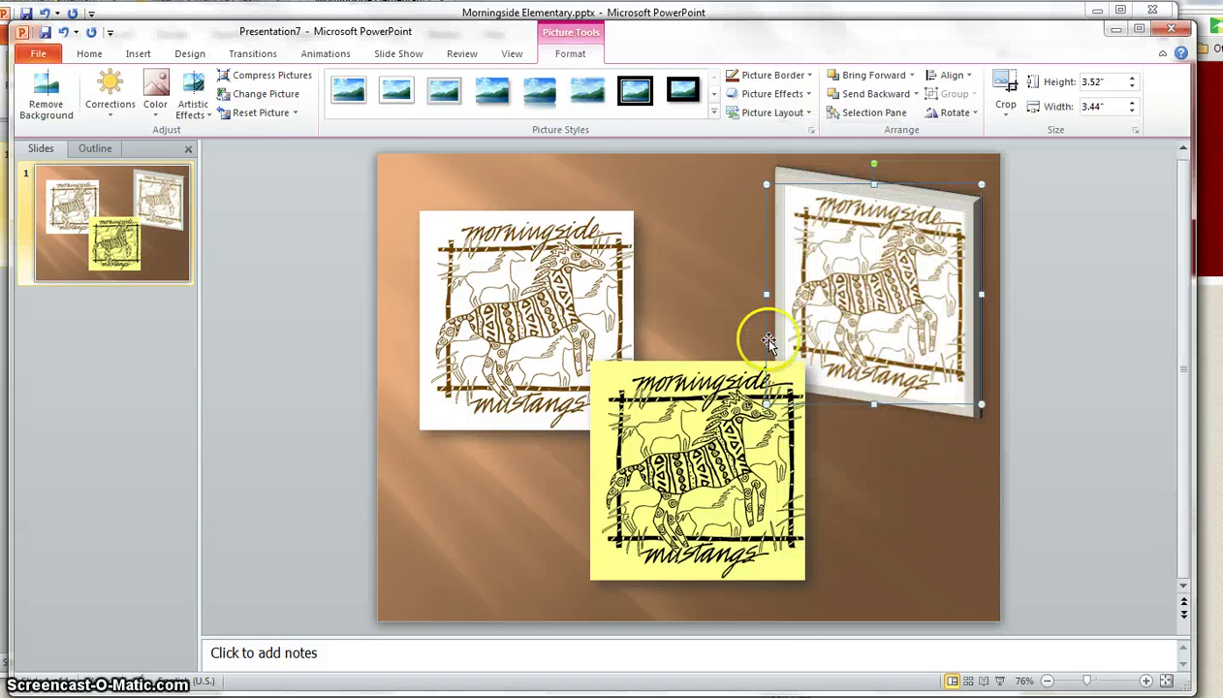
Shrink the yellow logo to 2.36 × 2.31 inches and move it up between the others.
drag(693, 389, 688, 322)
drag(798, 293, 728, 368)
drag(682, 412, 765, 330)
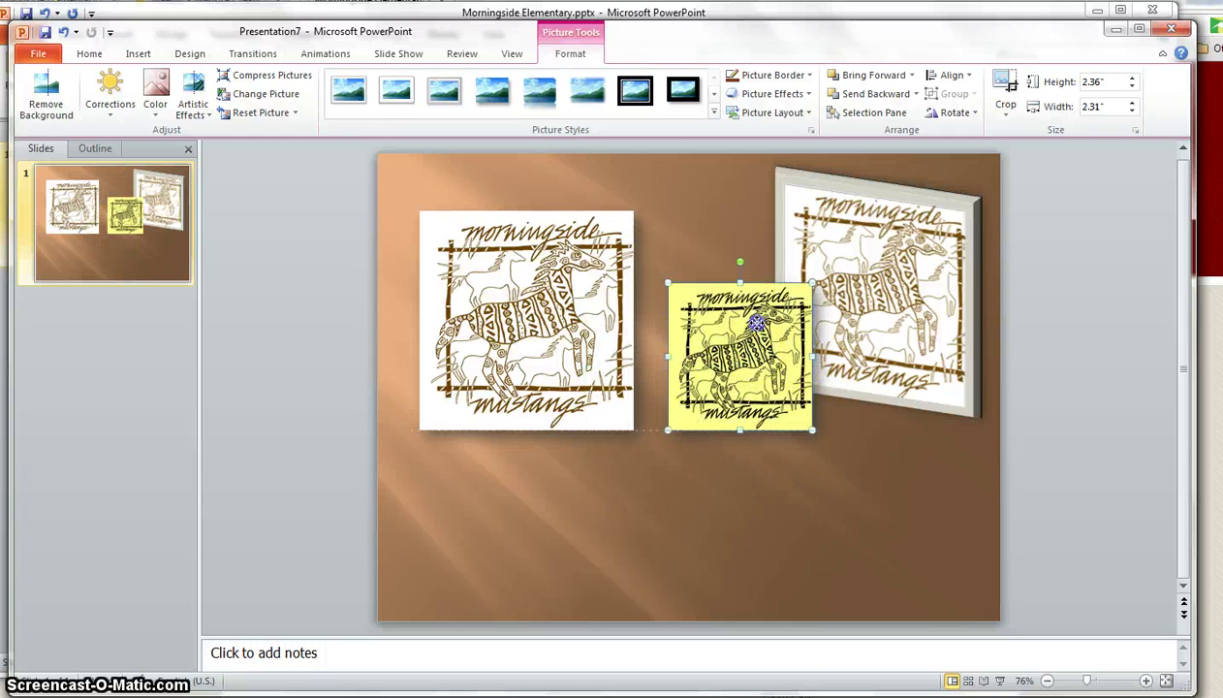
drag(733, 334, 733, 303)
Insert a gold gradient WordArt box reading 'Your text here' onto the slide.
click(139, 56)
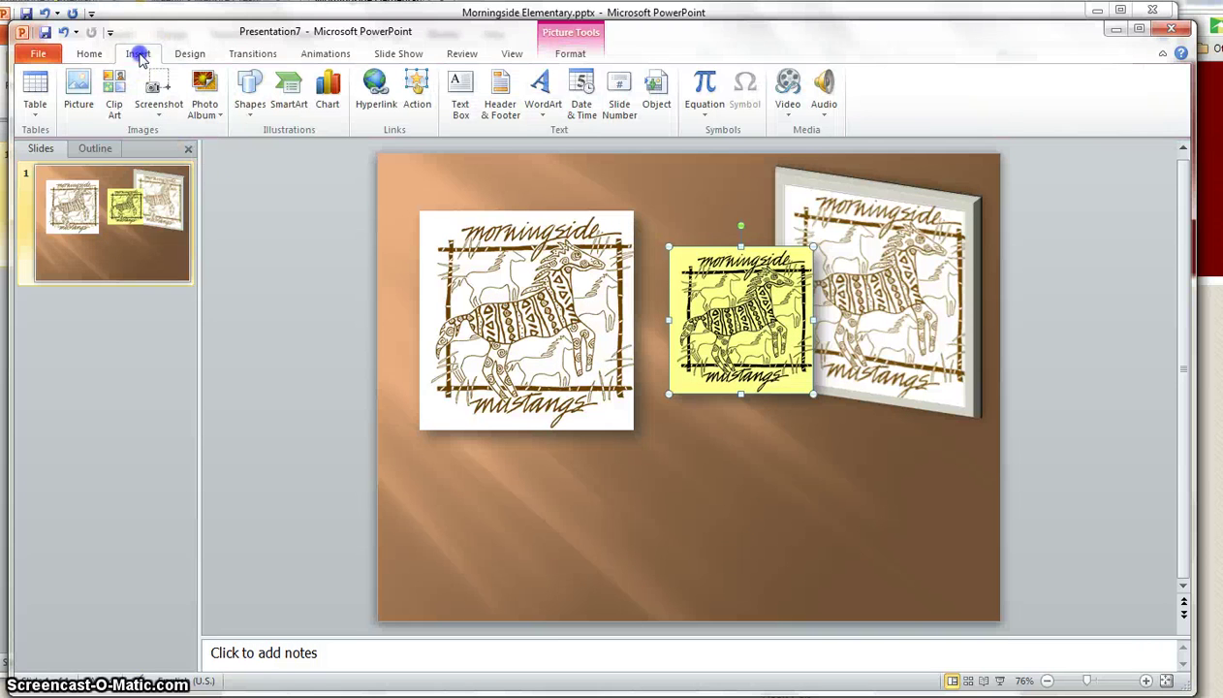
click(545, 99)
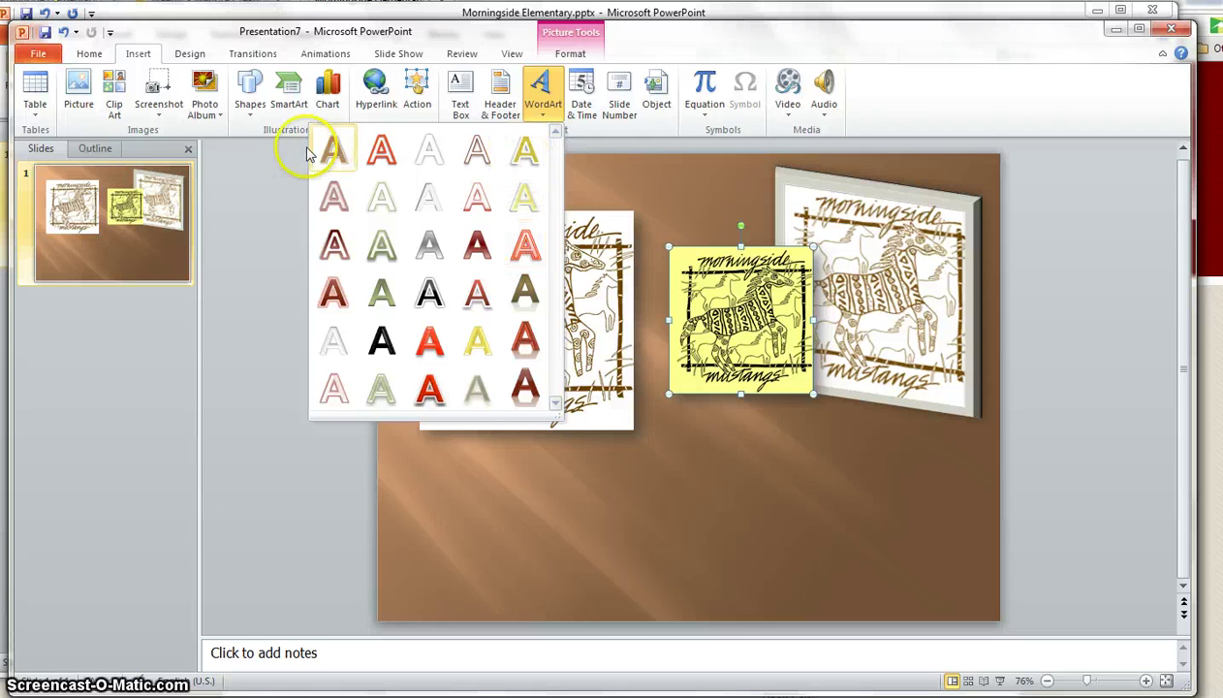
click(521, 150)
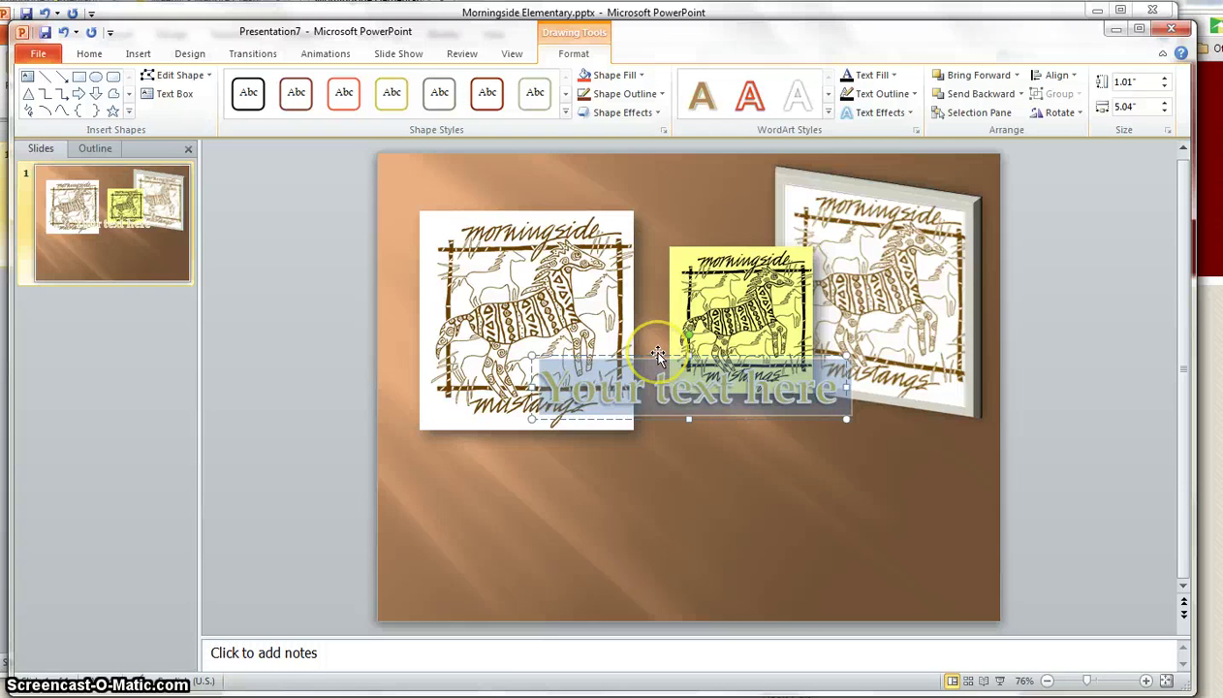
Replace the WordArt placeholder with the text 'My Text Message'.
text(My Text)
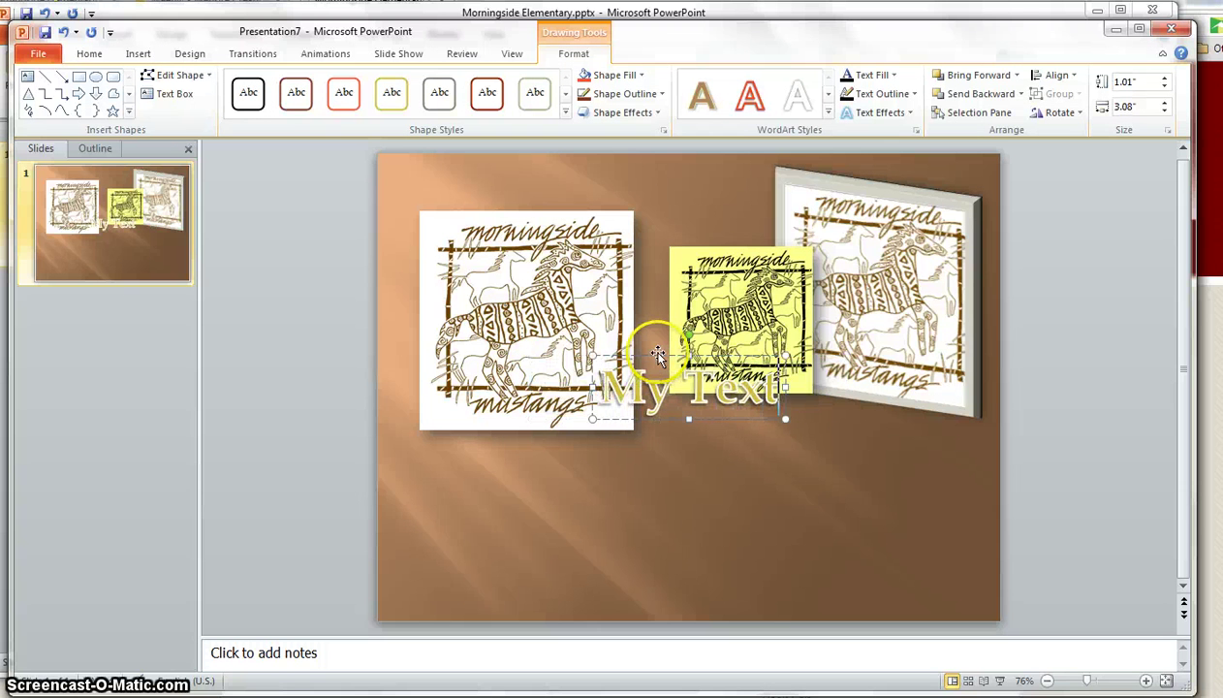
text( Message)
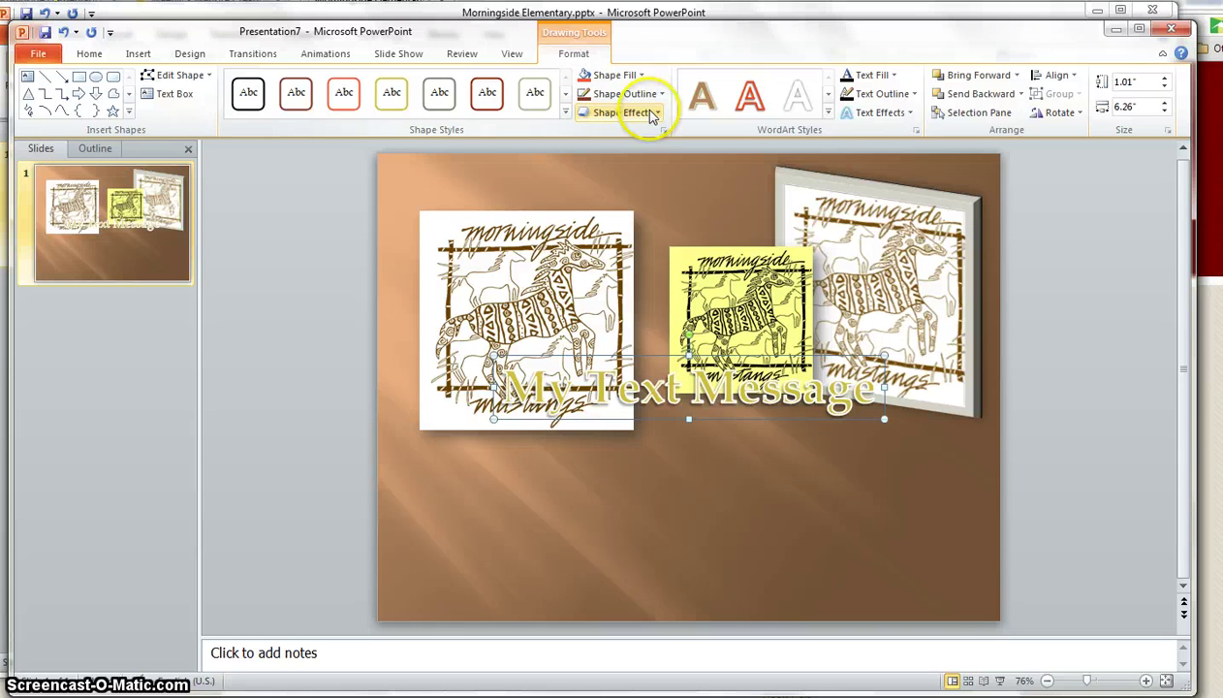
Apply an outer shadow, Cool Slant bevel and a reflection to the My Text Message WordArt.
click(909, 113)
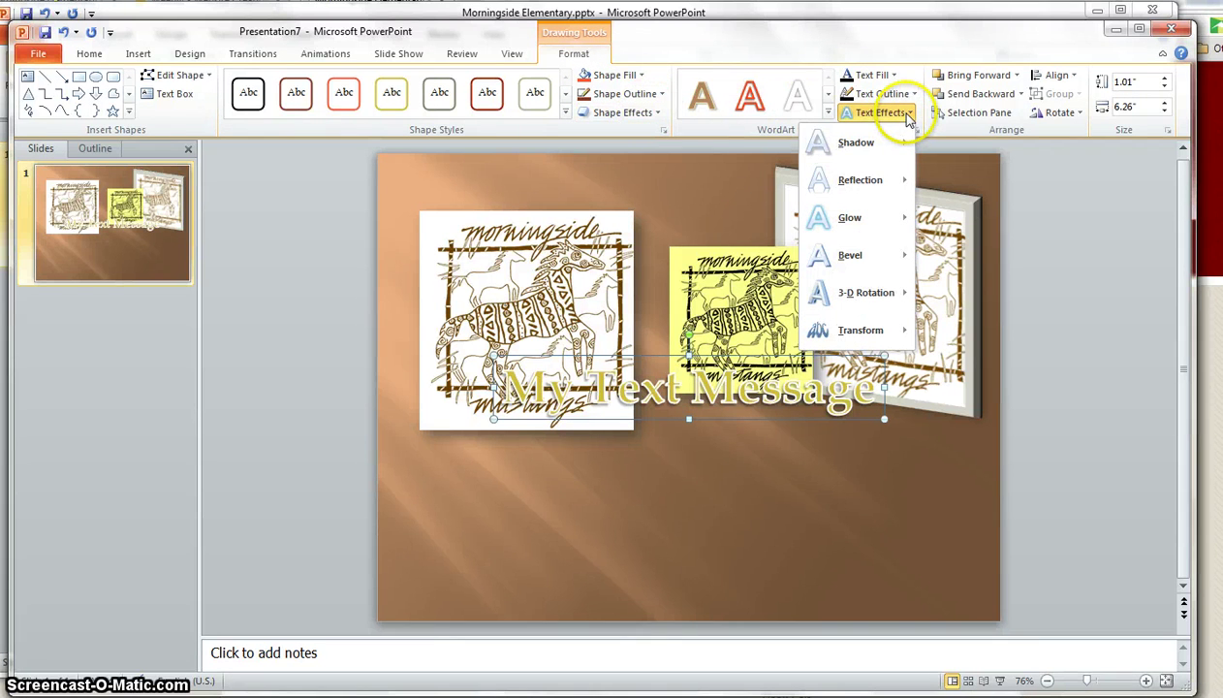
mouse_move(858, 143)
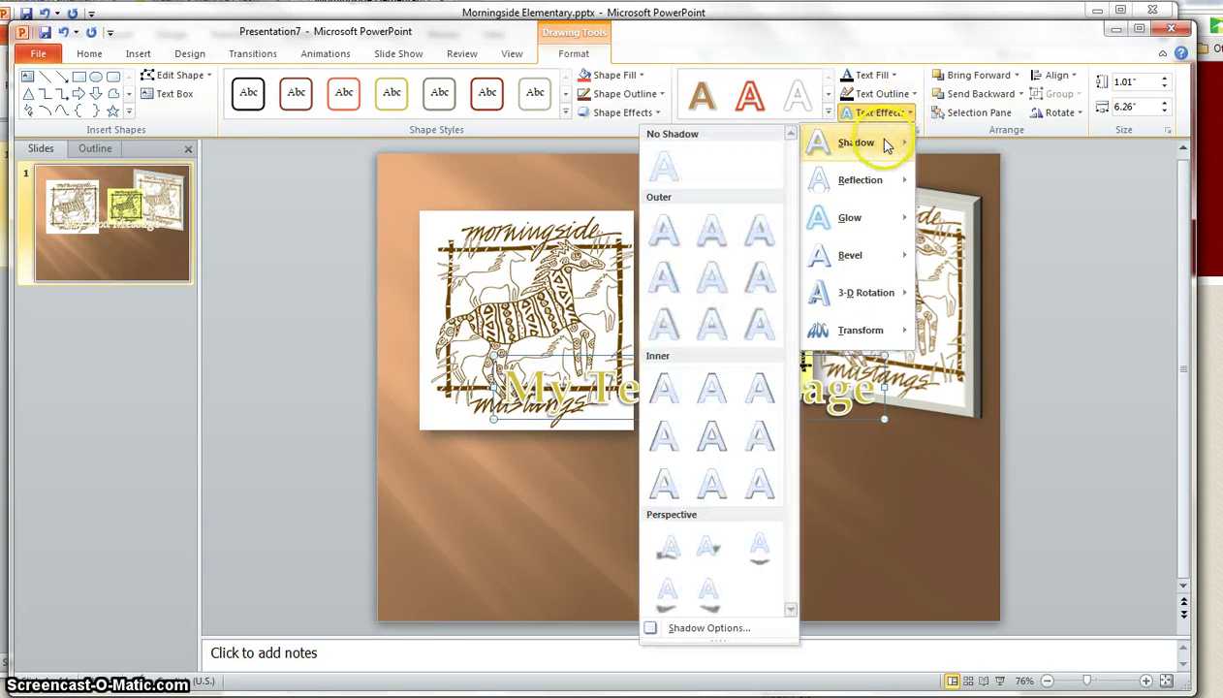
click(712, 242)
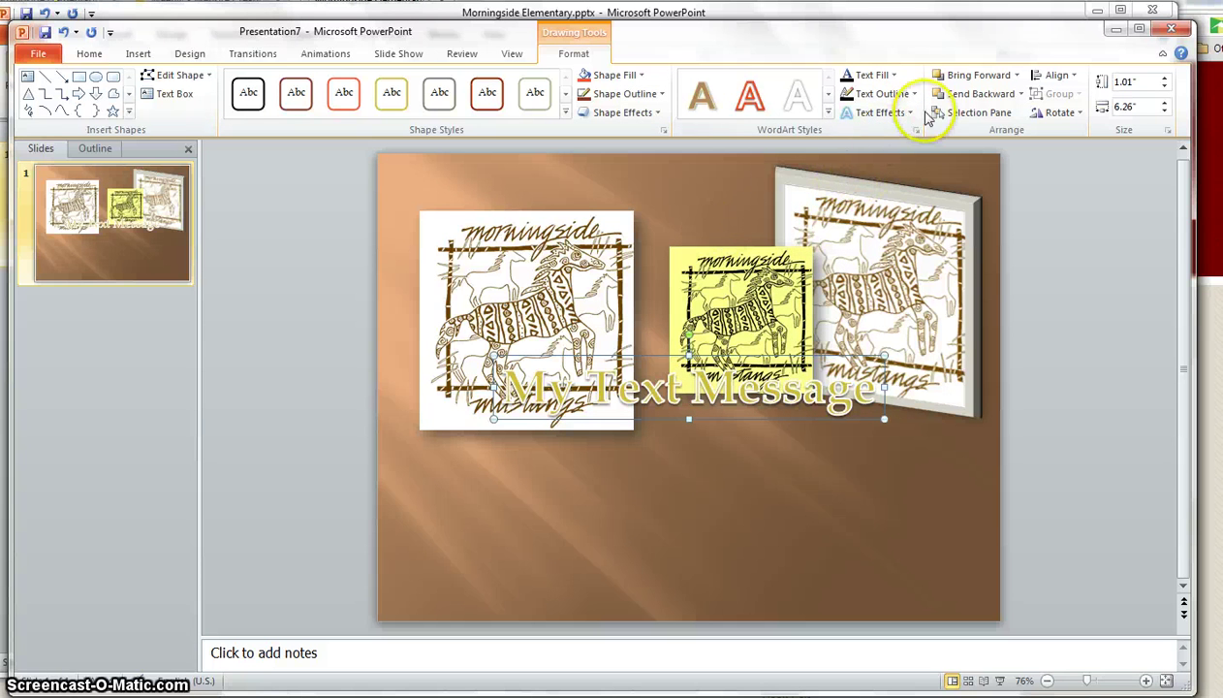
click(909, 114)
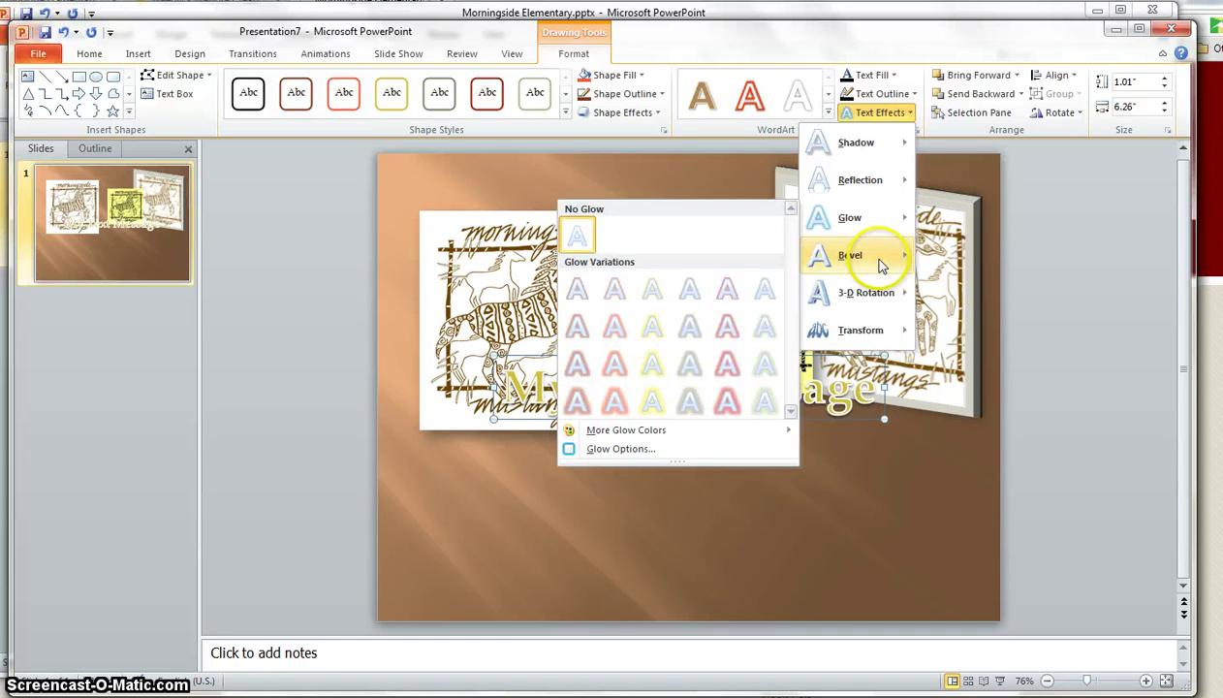
mouse_move(875, 255)
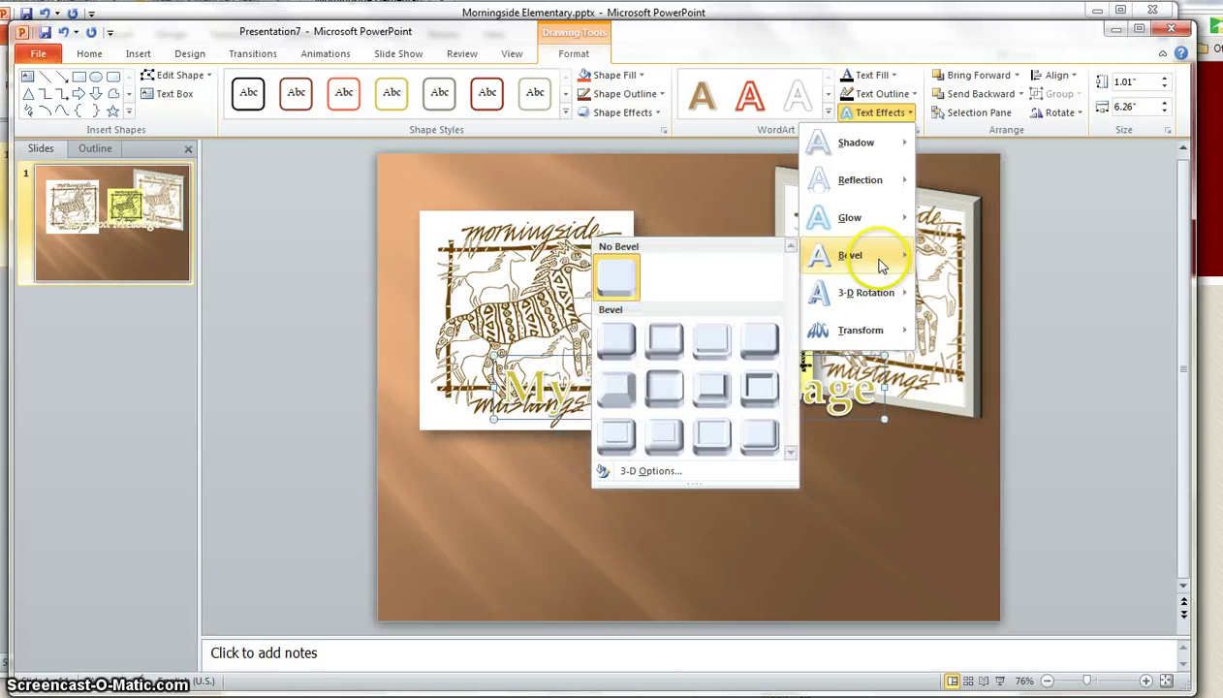
click(760, 339)
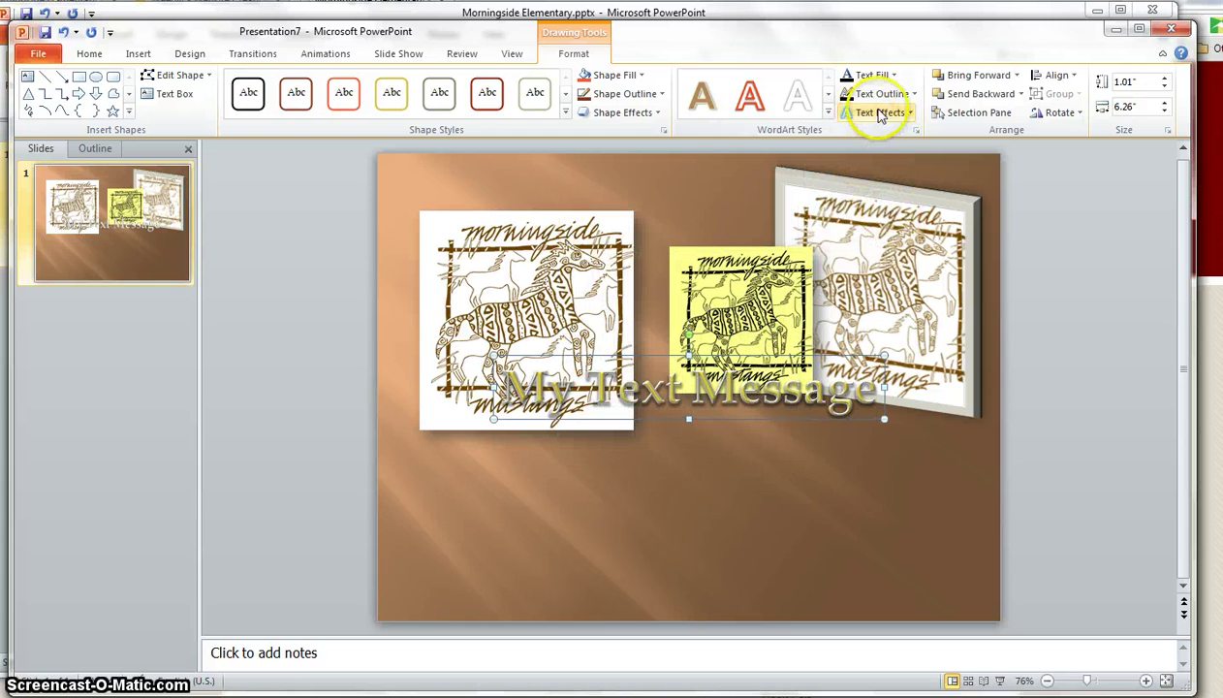
click(909, 113)
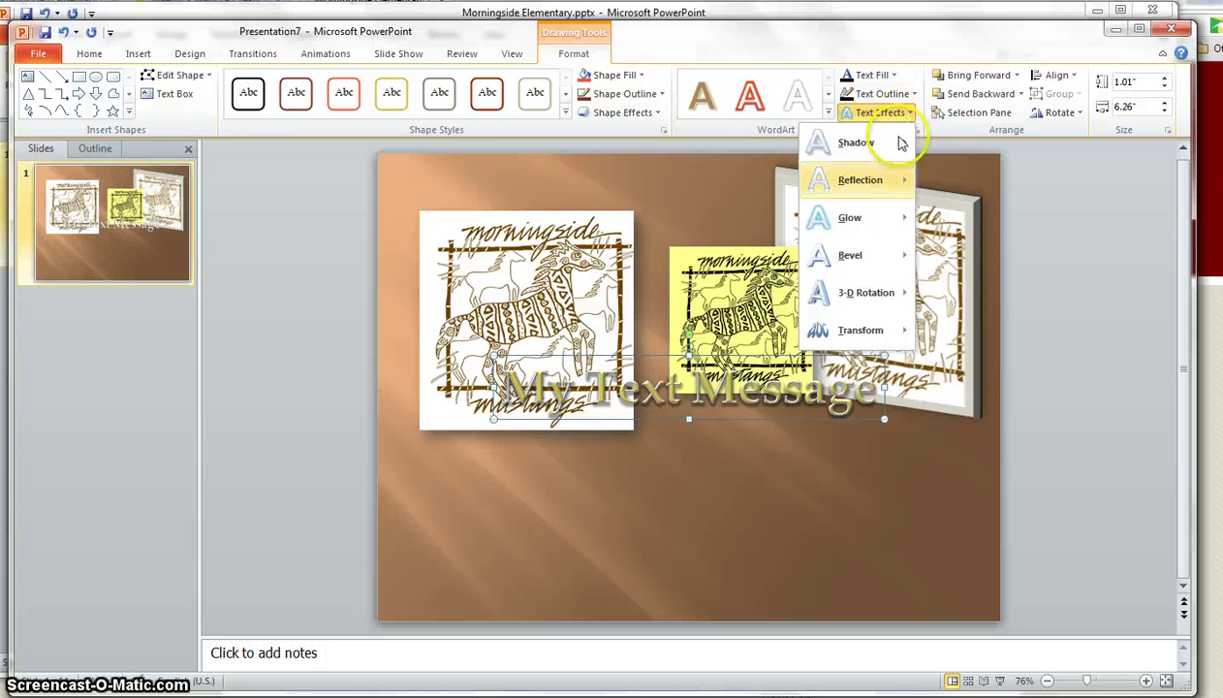
mouse_move(872, 194)
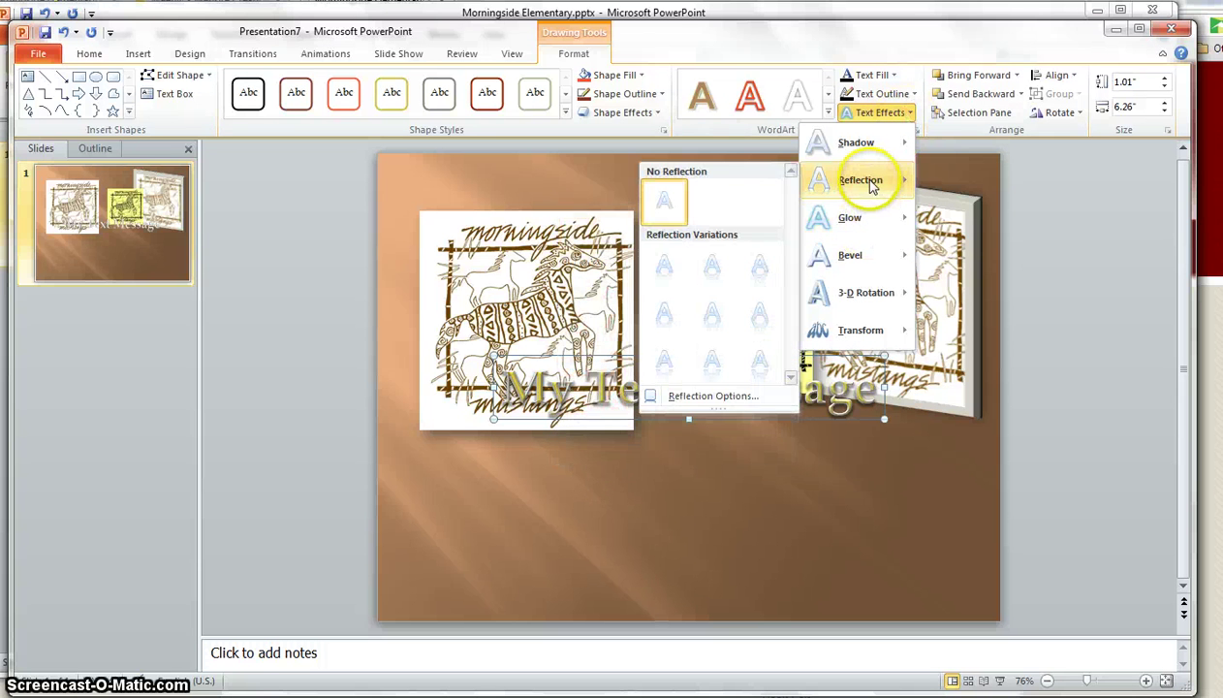
click(756, 268)
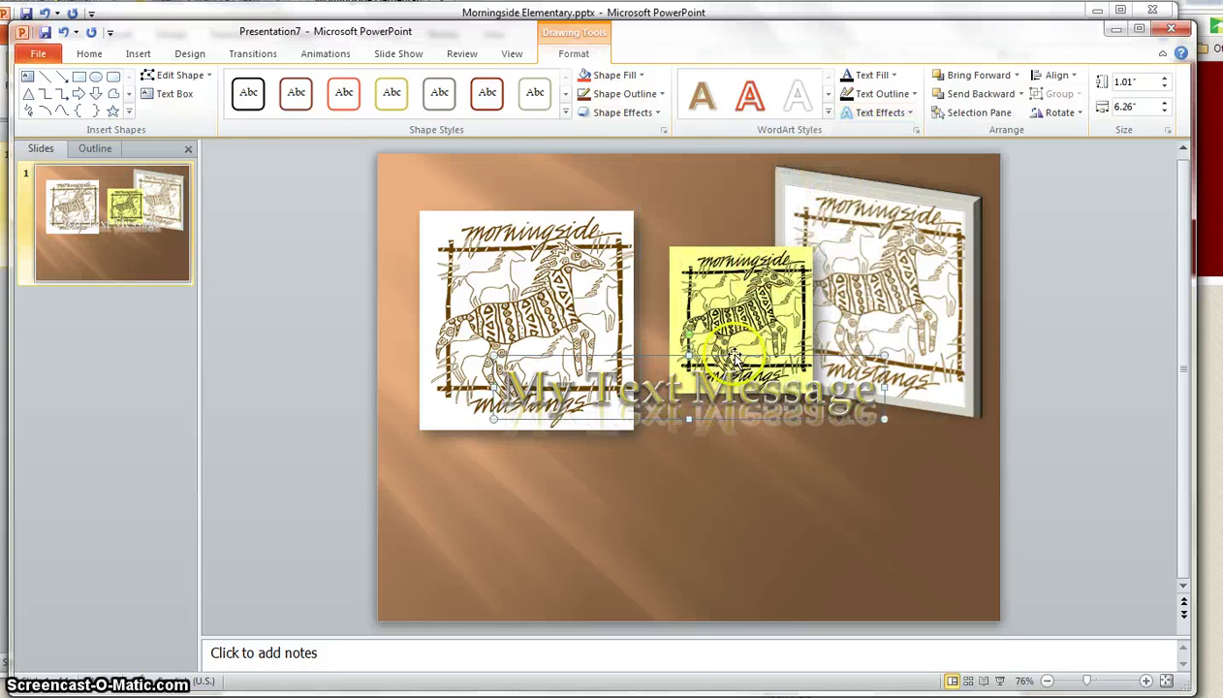
Nudge the yellow Mustangs logo up and move the My Text Message WordArt lower.
mouse_move(731, 344)
mouse_down()
mouse_move(726, 414)
mouse_move(722, 325)
mouse_up()
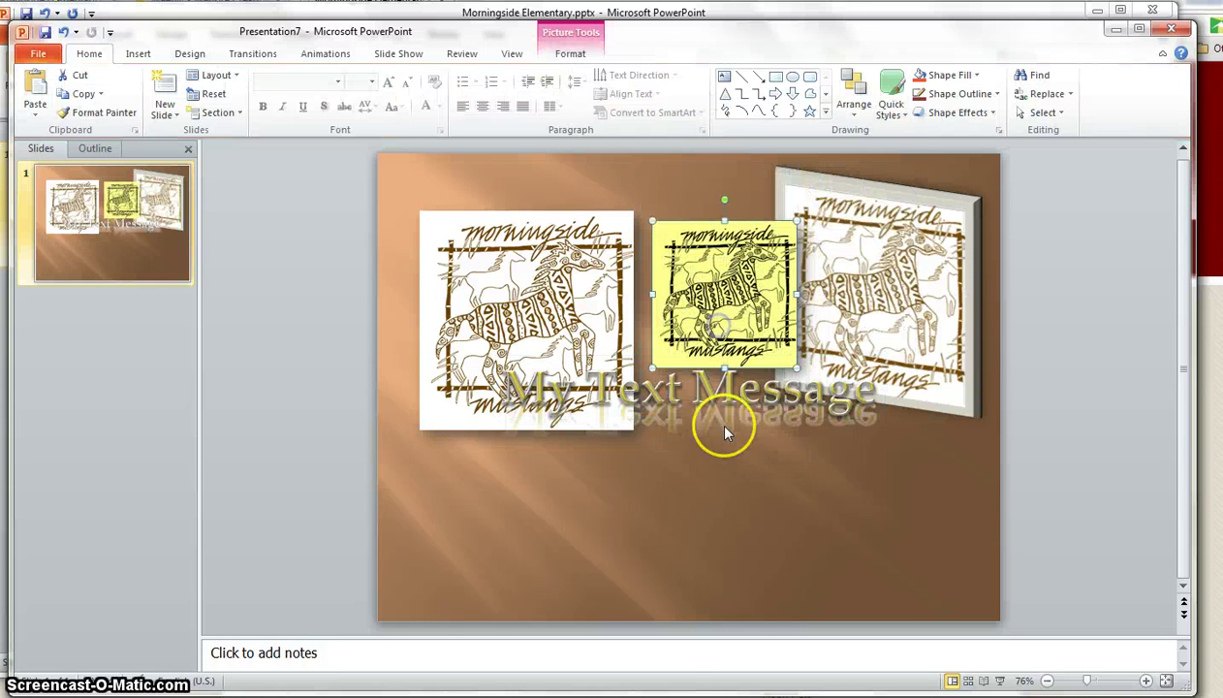
click(717, 423)
drag(804, 360, 789, 406)
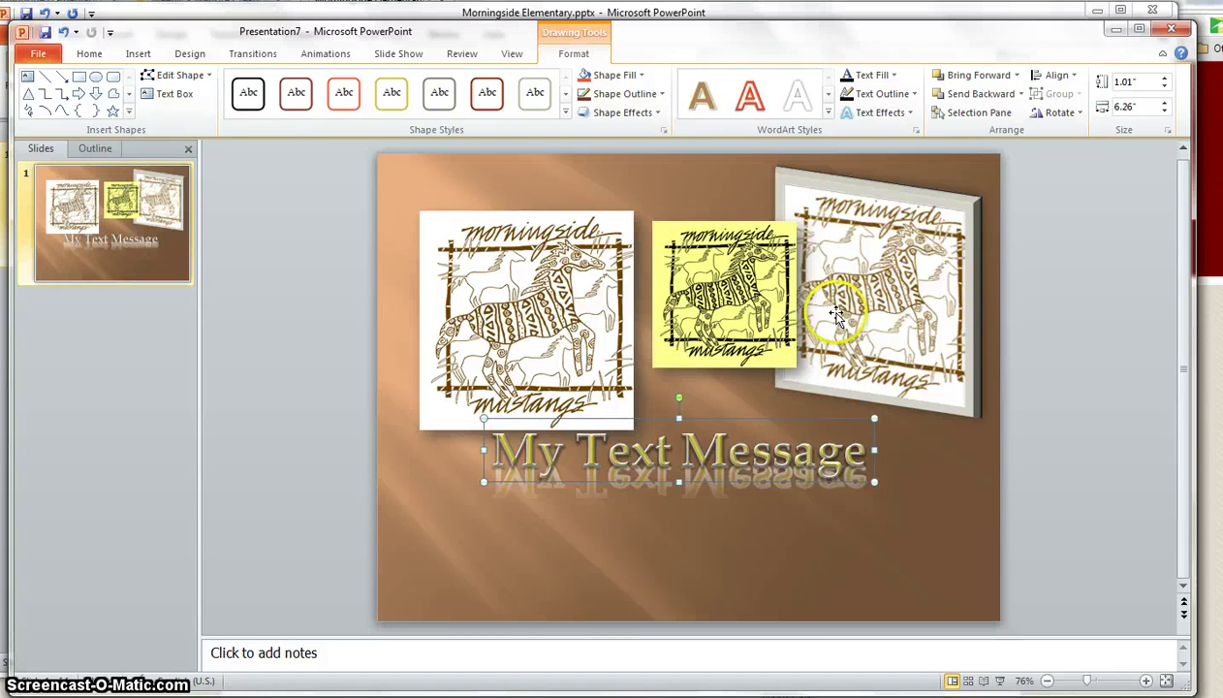
click(770, 320)
right_click(770, 322)
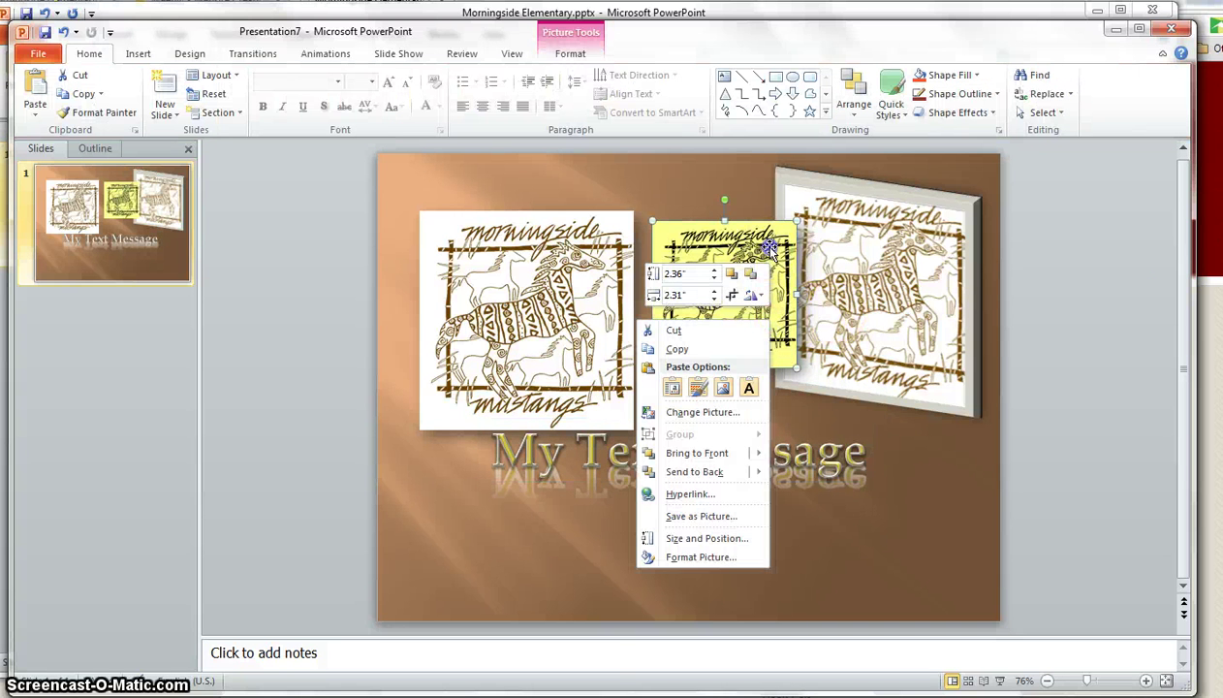
click(717, 240)
Shrink the left logo into the top-left, raise the yellow logo between, and shrink the framed picture.
click(627, 233)
drag(635, 209, 577, 268)
drag(506, 307, 480, 205)
click(578, 246)
drag(737, 274, 681, 236)
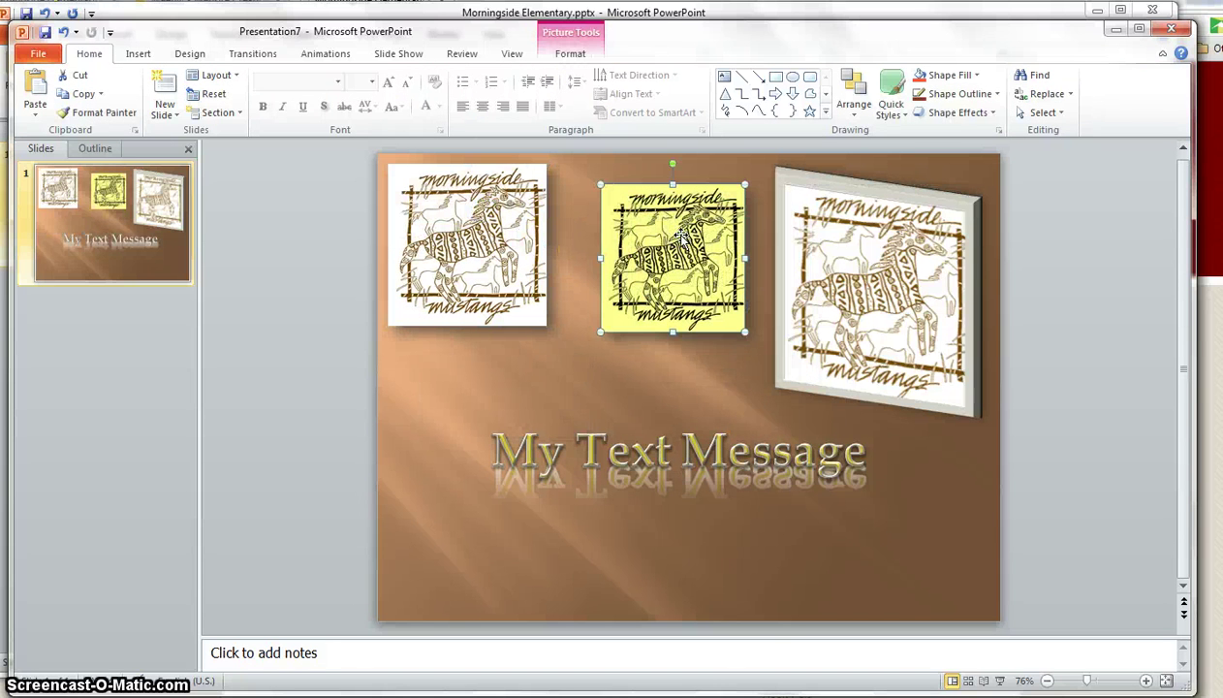
click(870, 281)
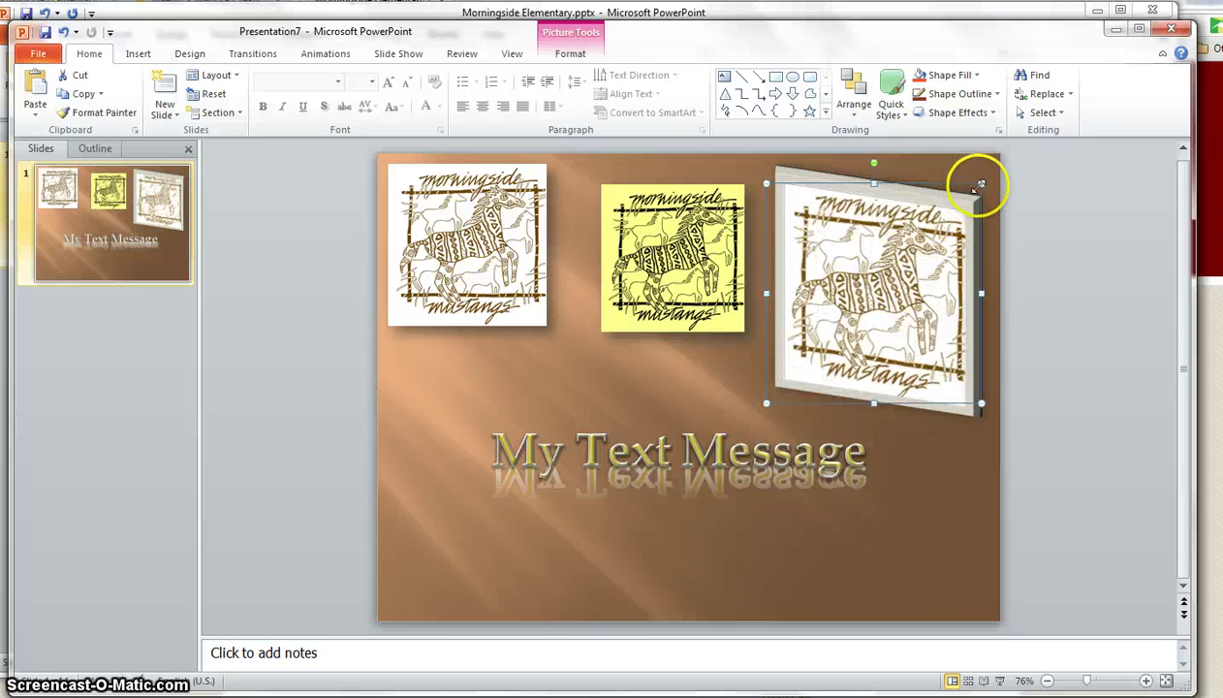
drag(981, 182, 915, 257)
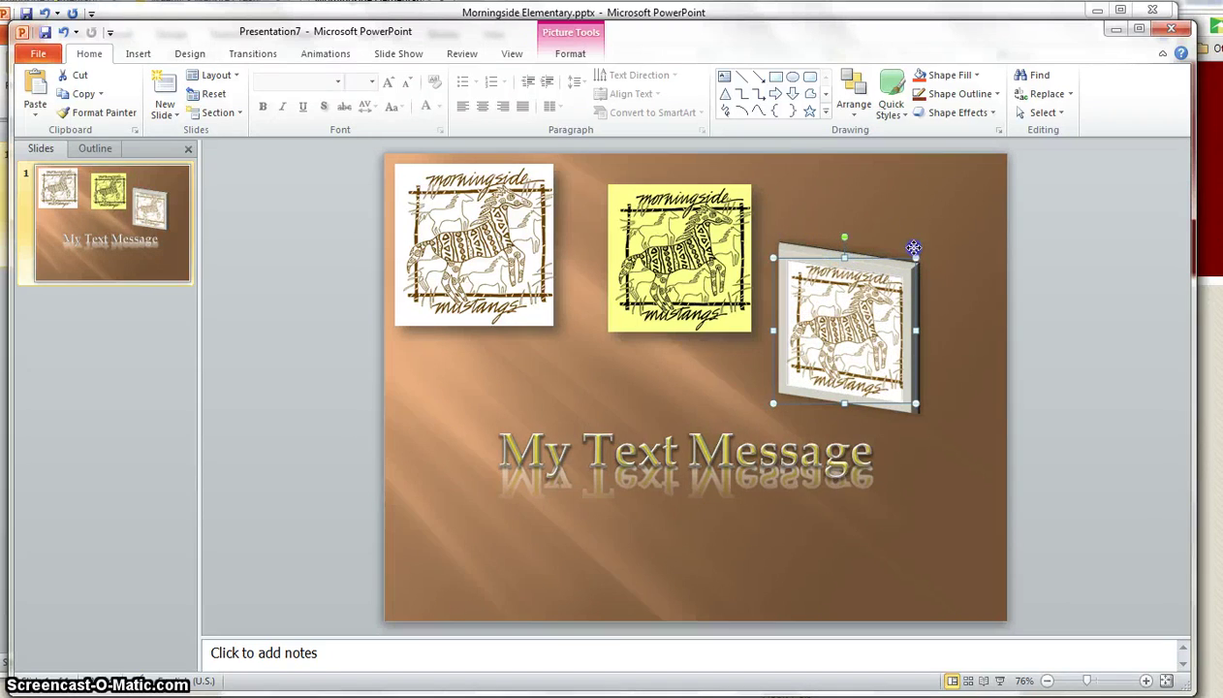
Move the framed picture up-right and tilt the yellow picture about 30 degrees, shifting it right.
drag(843, 291, 909, 216)
click(708, 260)
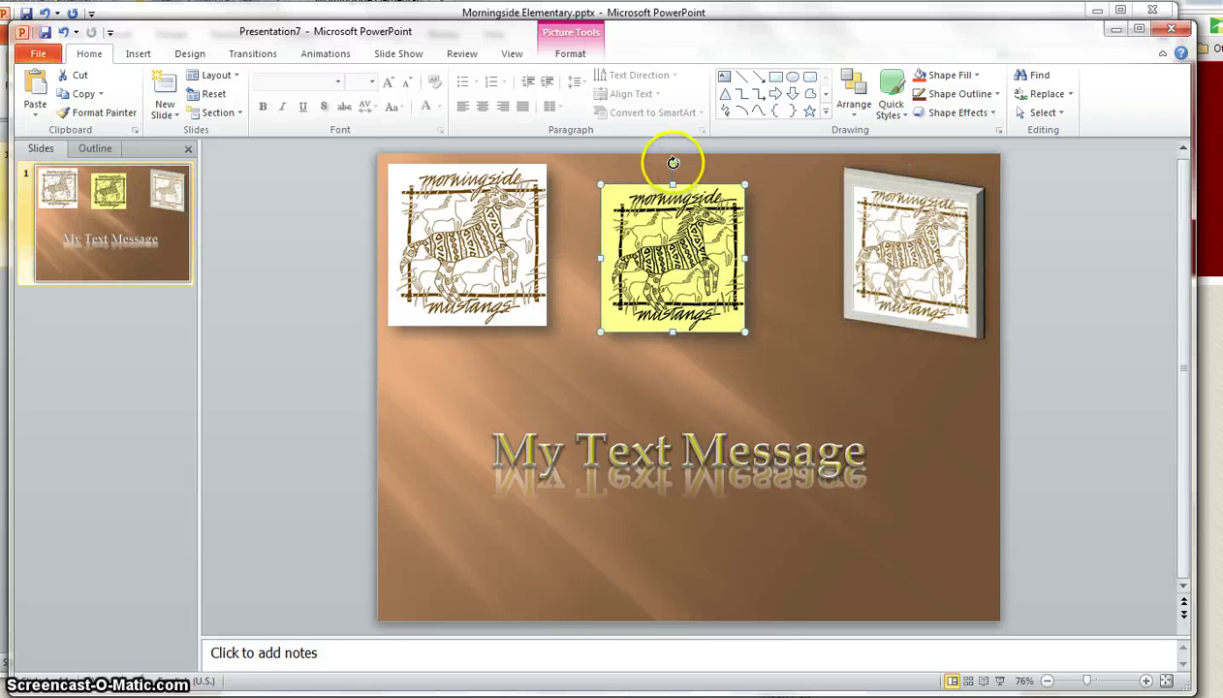
drag(669, 163, 618, 177)
drag(673, 235, 772, 251)
click(681, 329)
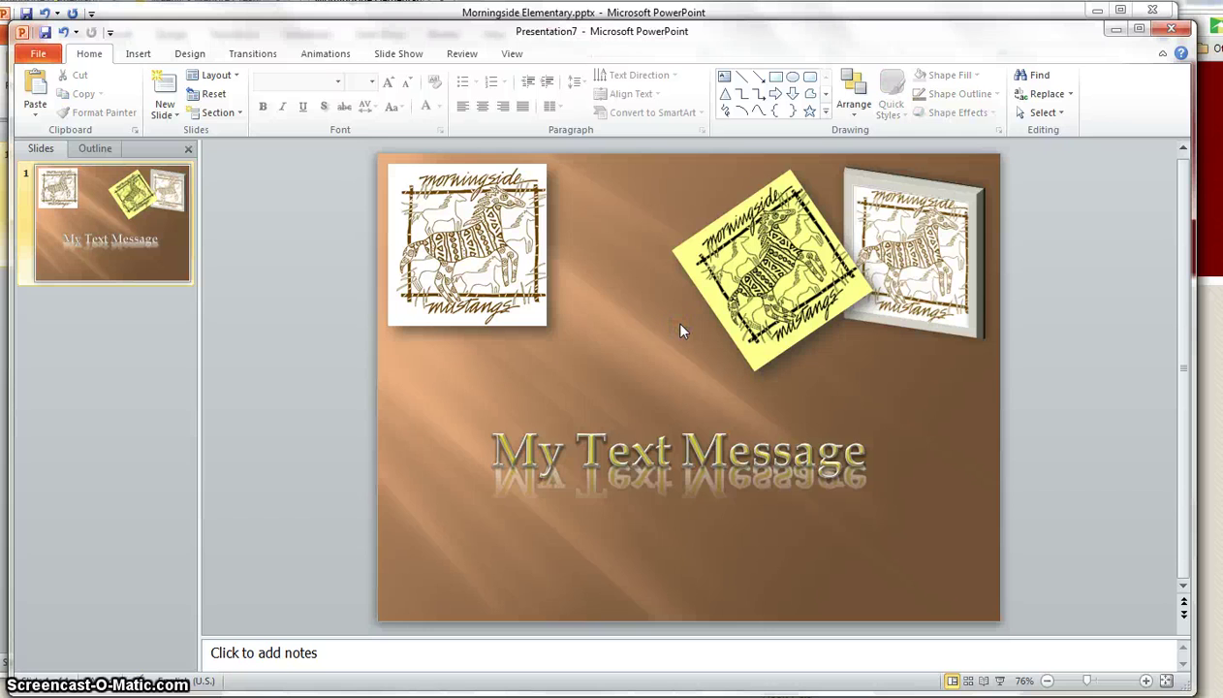
Duplicate the white logo and enlarge the copy to about 5.34" by 5.23".
click(482, 267)
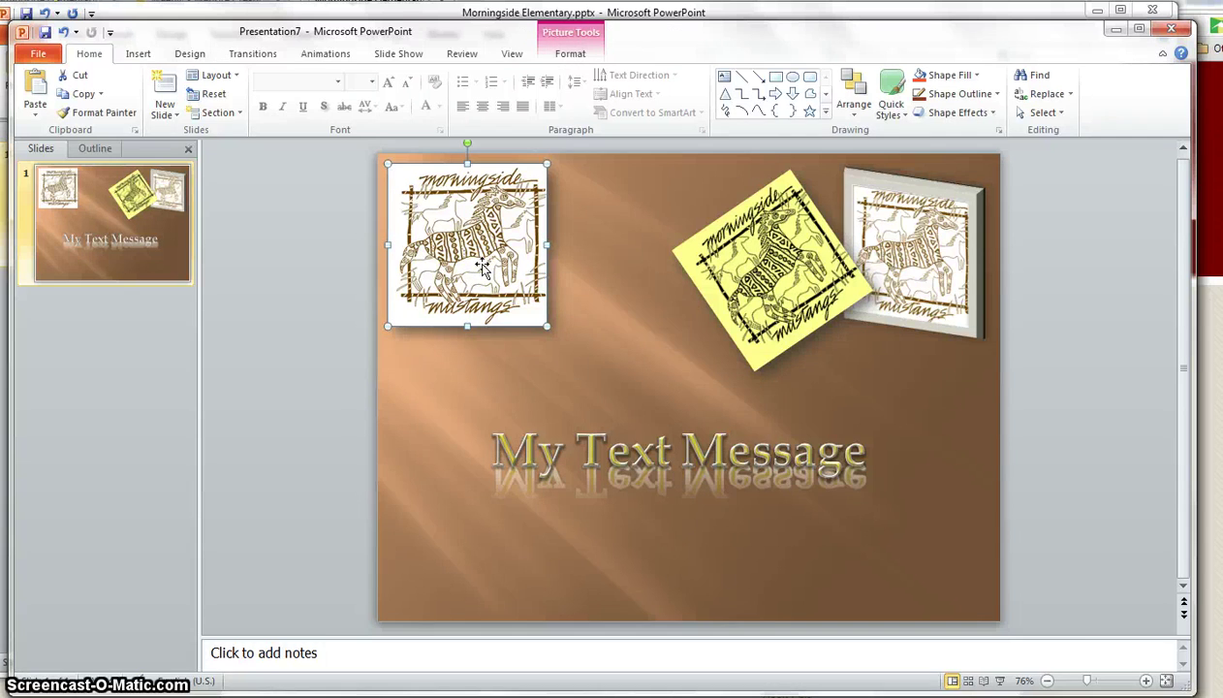
drag(482, 267, 498, 292)
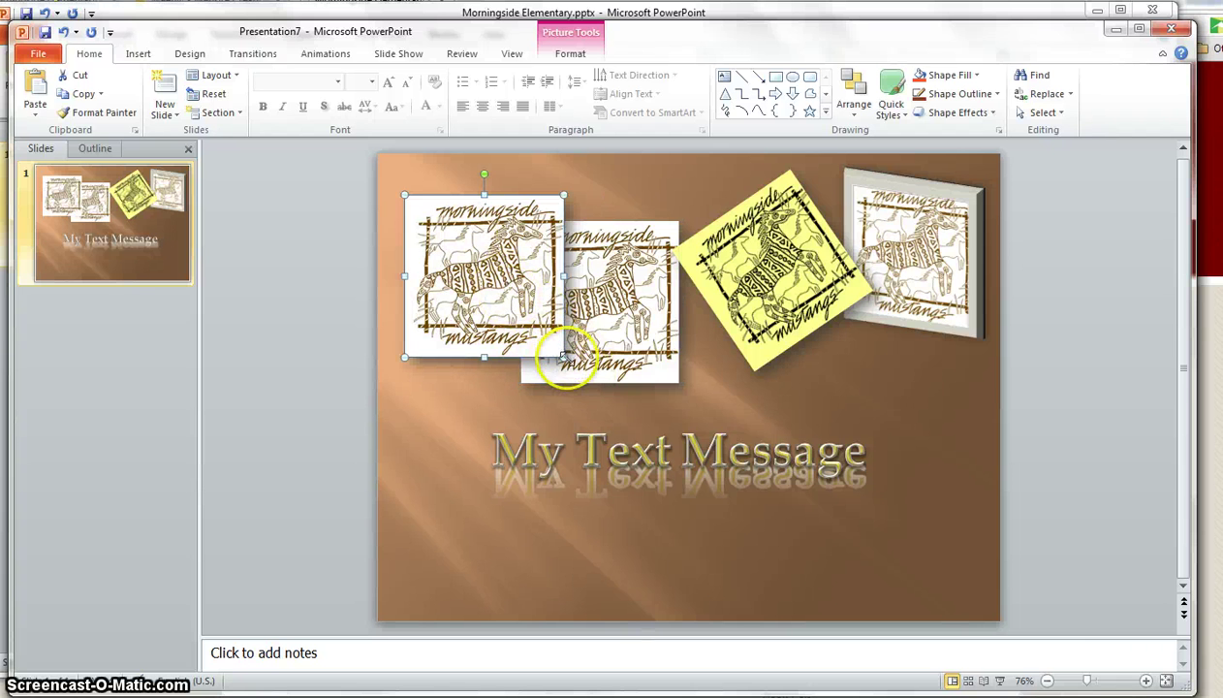
drag(568, 362, 731, 528)
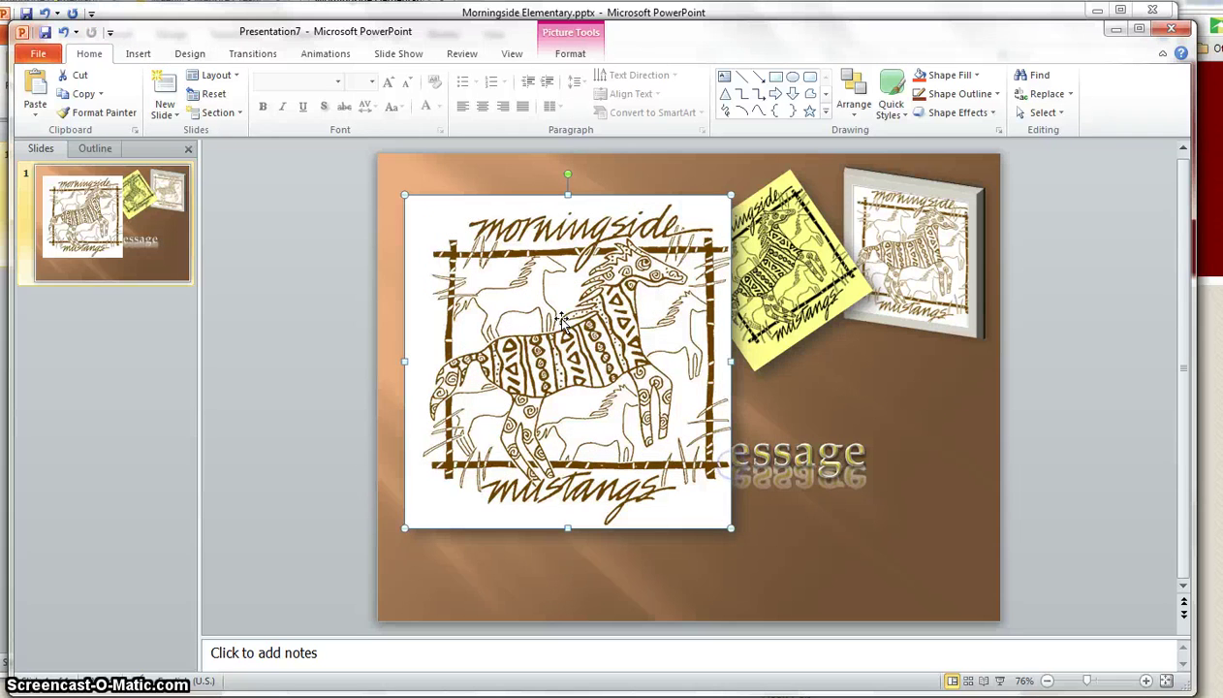
double_click(560, 320)
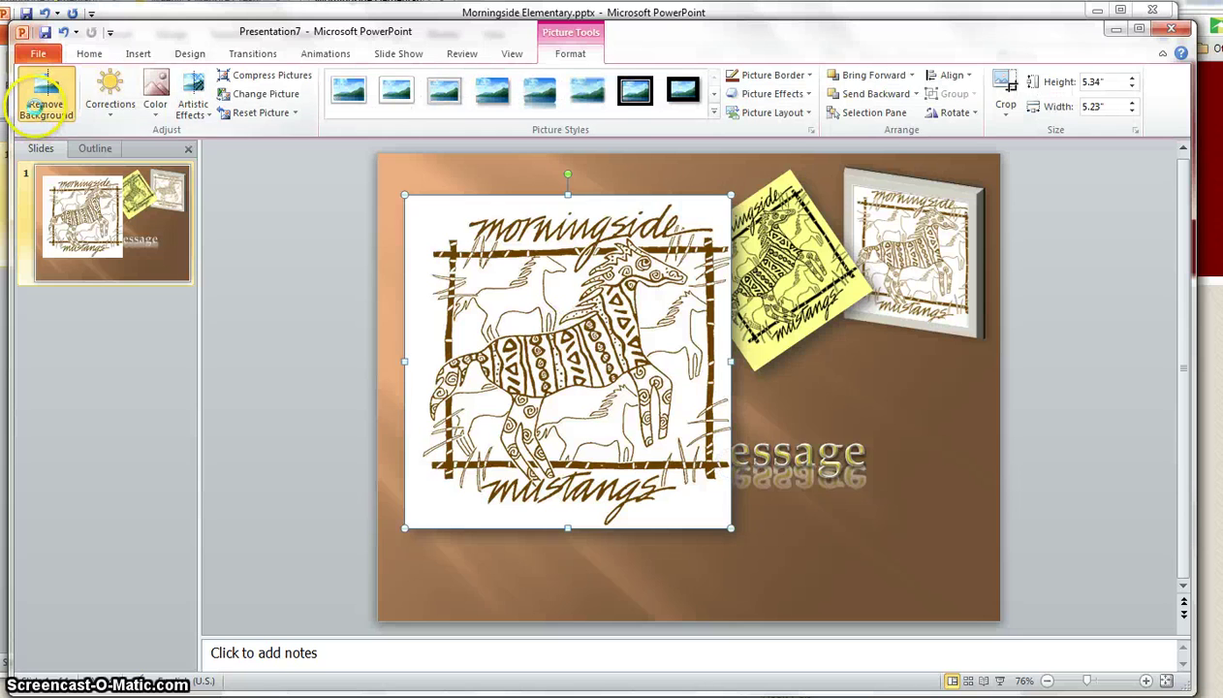
Start Remove Background on the enlarged logo copy and stretch the kept region over the horses.
click(46, 106)
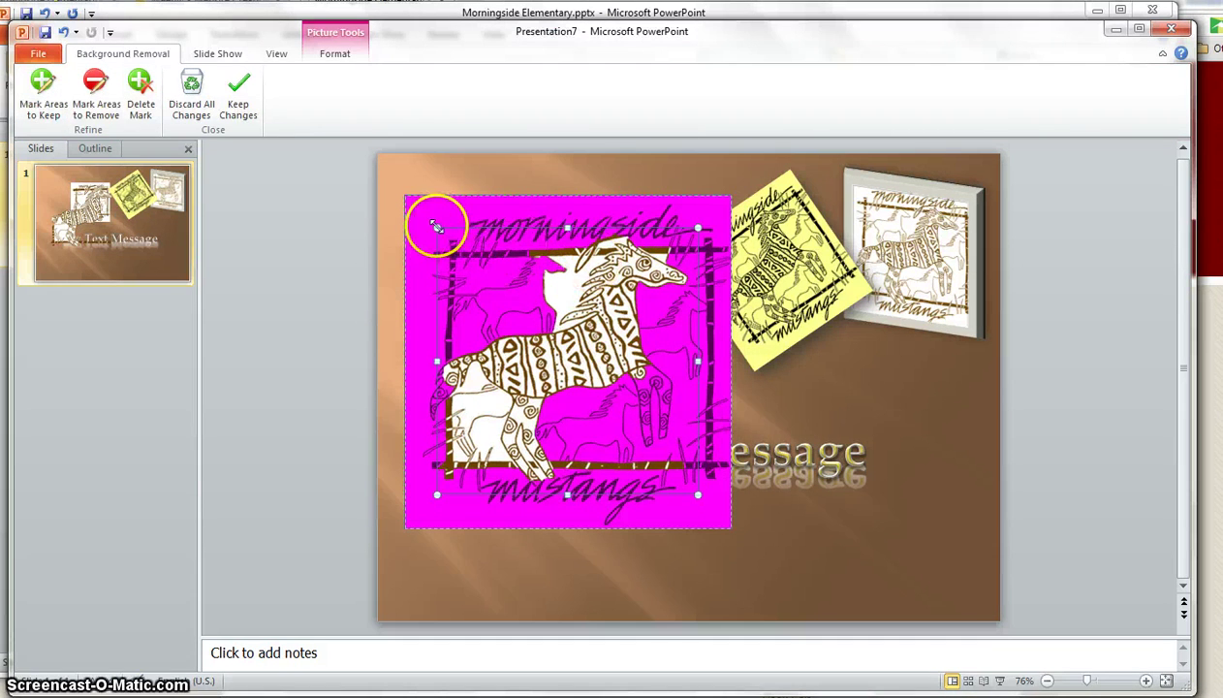
drag(437, 227, 431, 225)
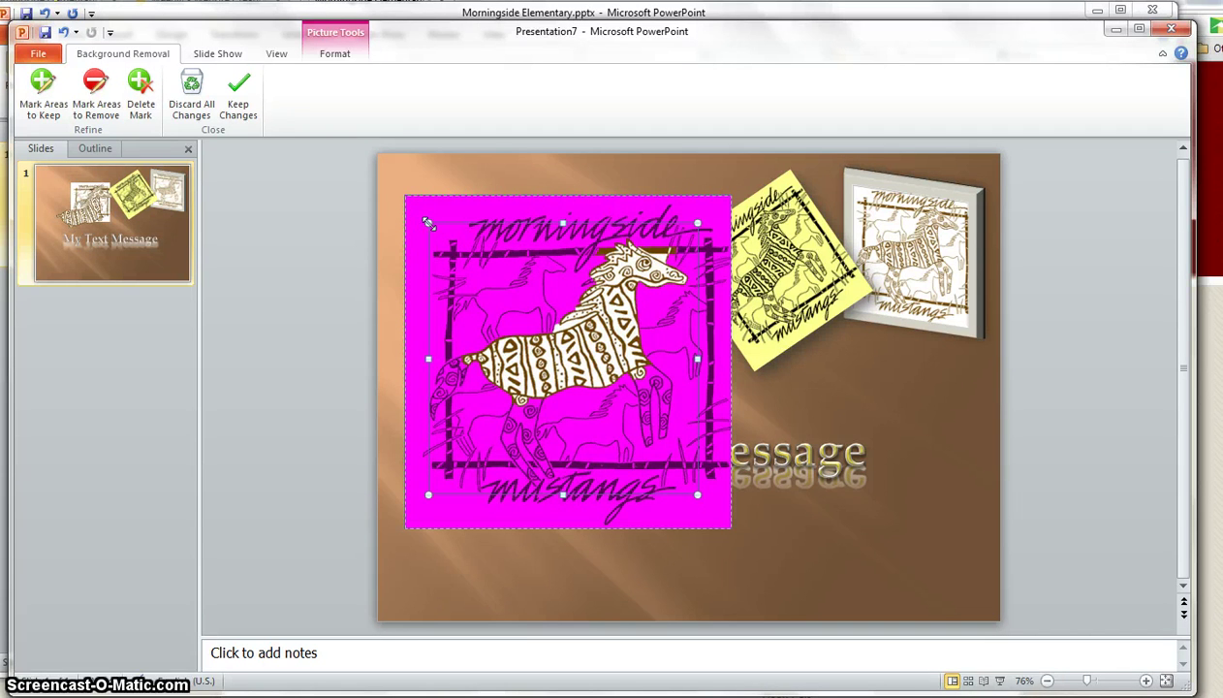
drag(427, 223, 441, 228)
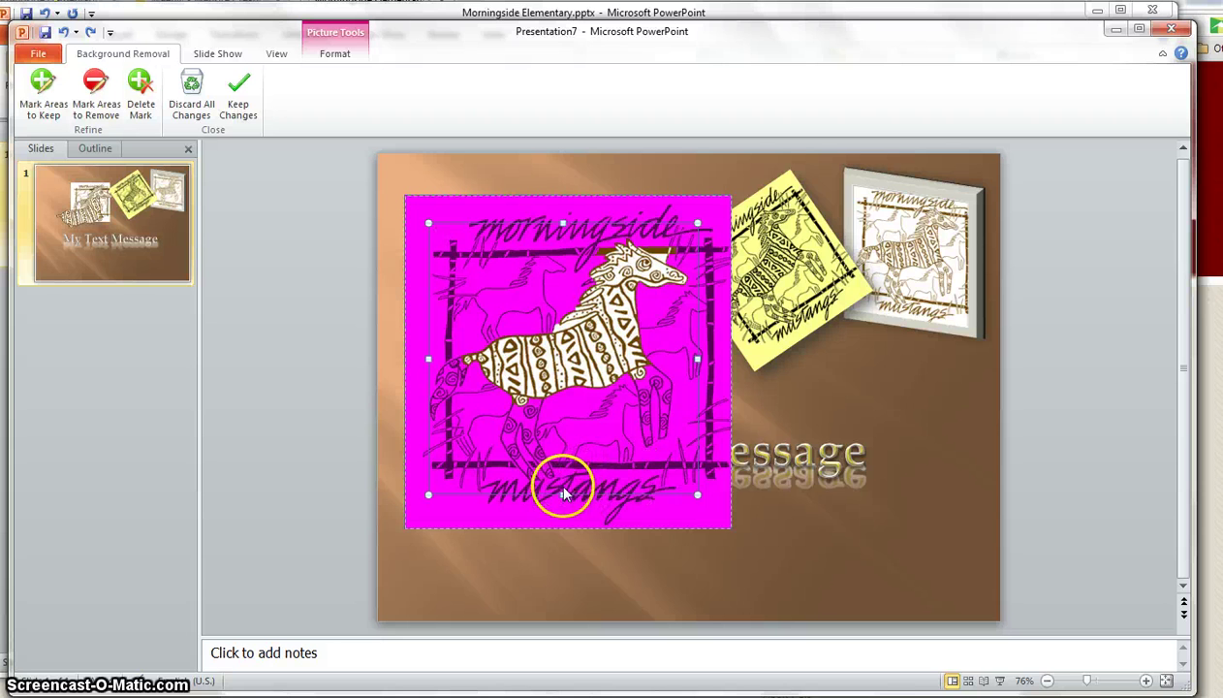
drag(562, 502, 564, 512)
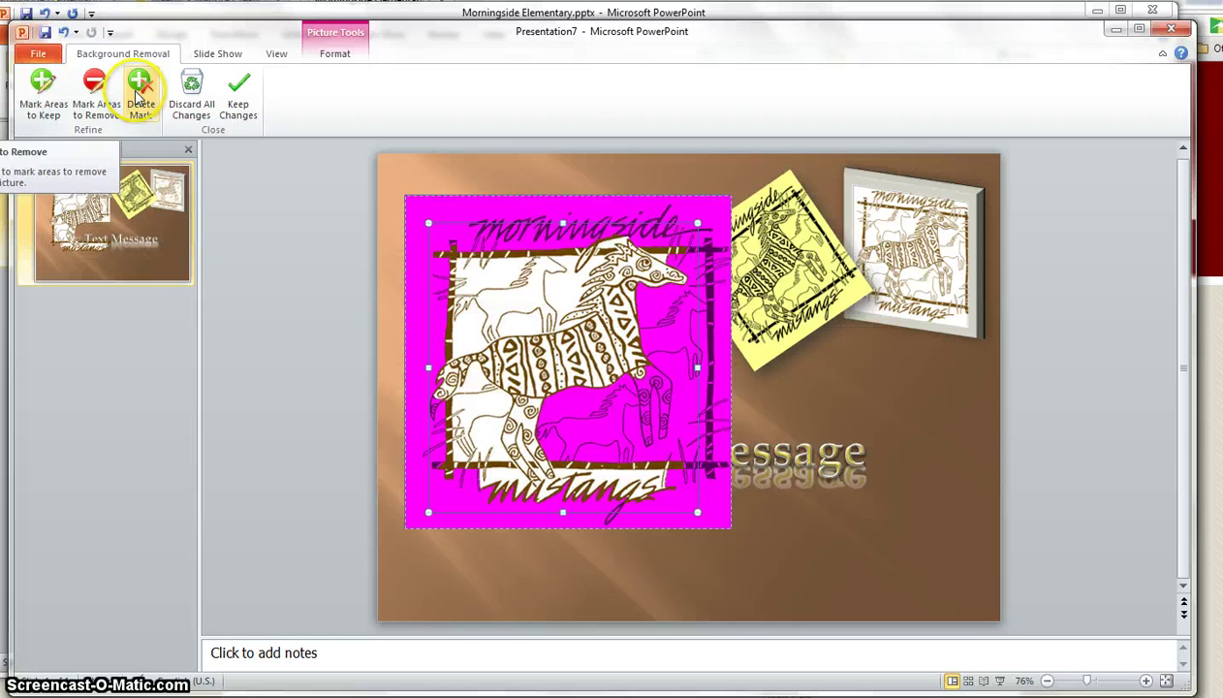
Mark the lower horse to keep, and the mustangs text area and upper-left white horse for removal.
click(139, 89)
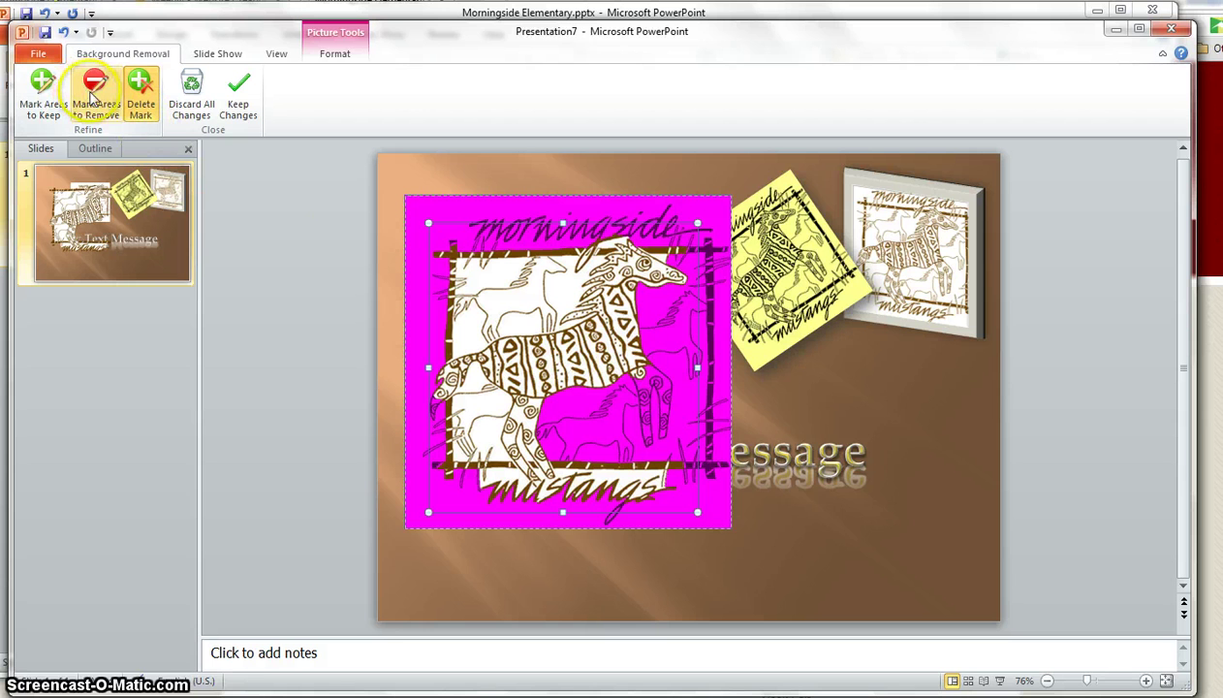
click(43, 92)
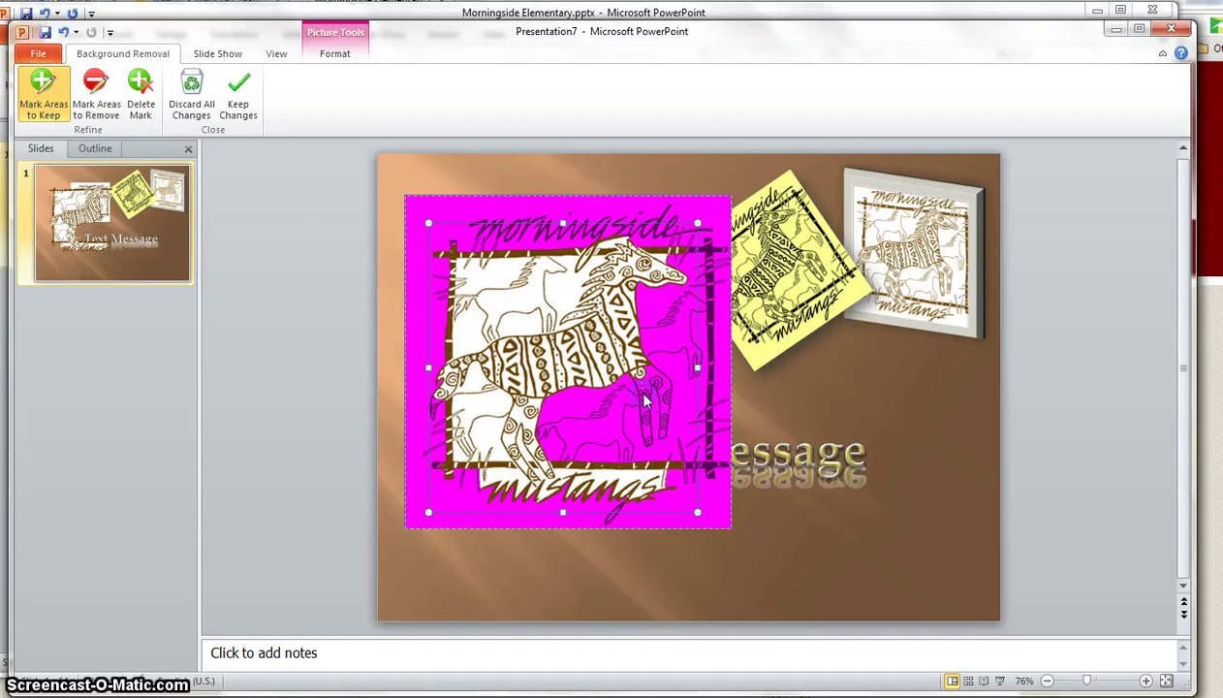
drag(644, 398, 650, 372)
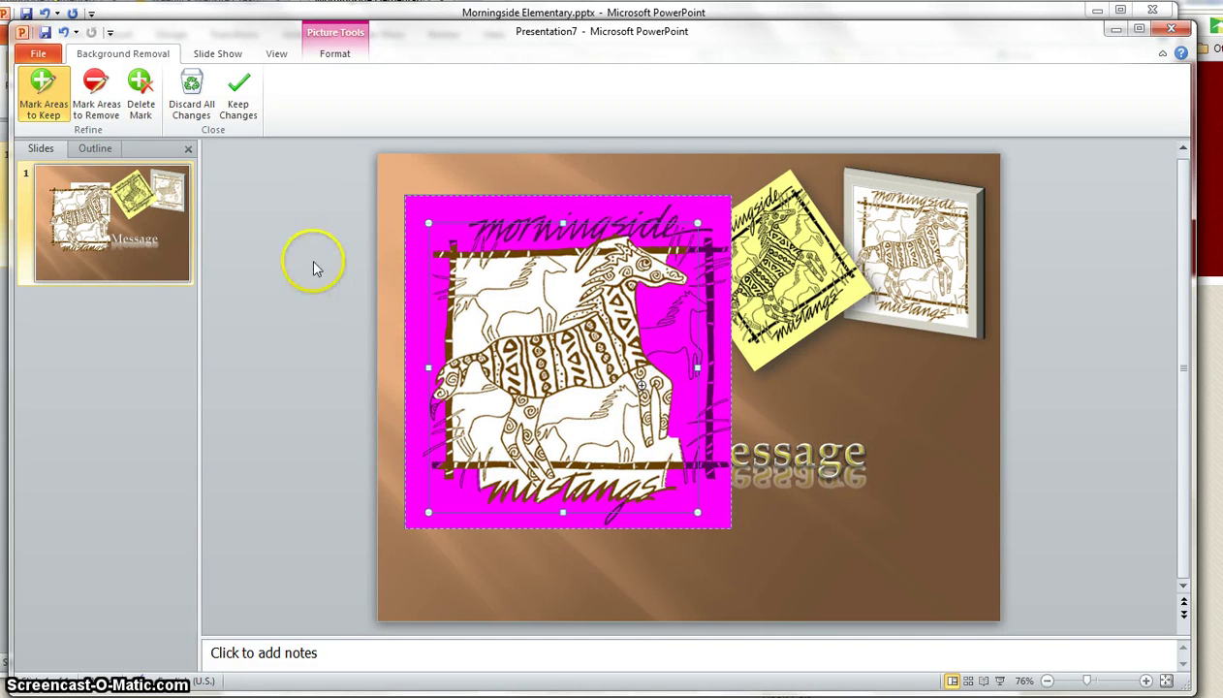
click(95, 92)
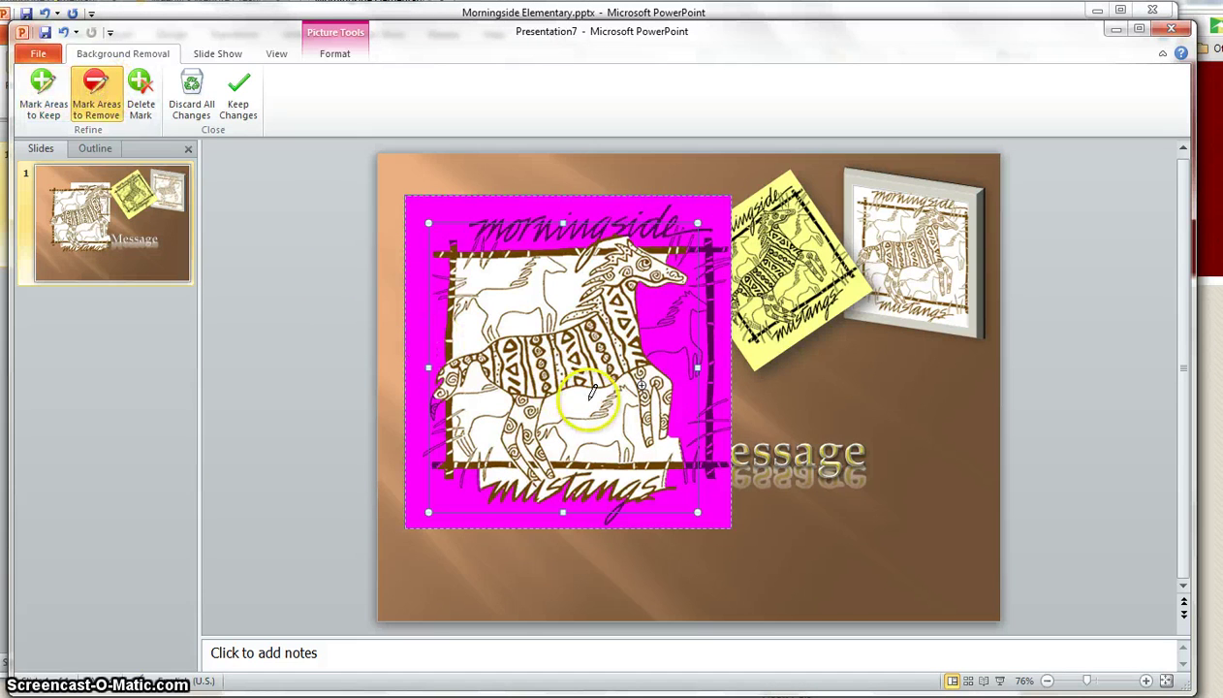
drag(573, 401, 581, 399)
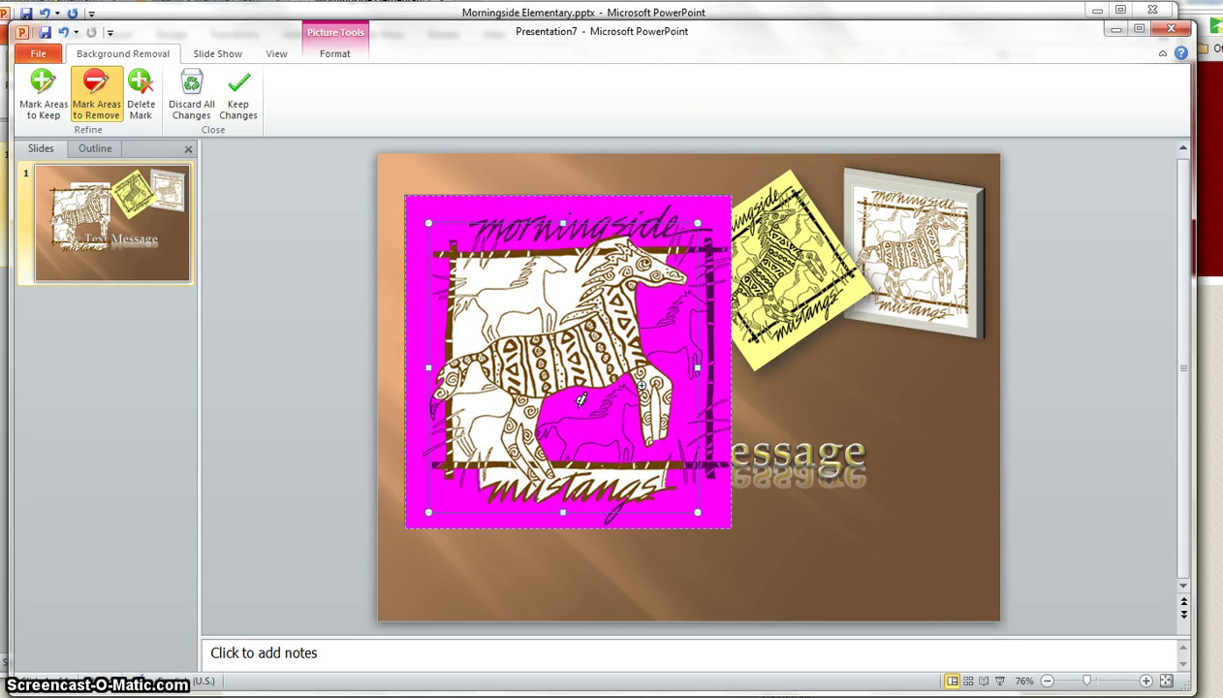
click(641, 478)
drag(647, 487, 492, 482)
click(475, 424)
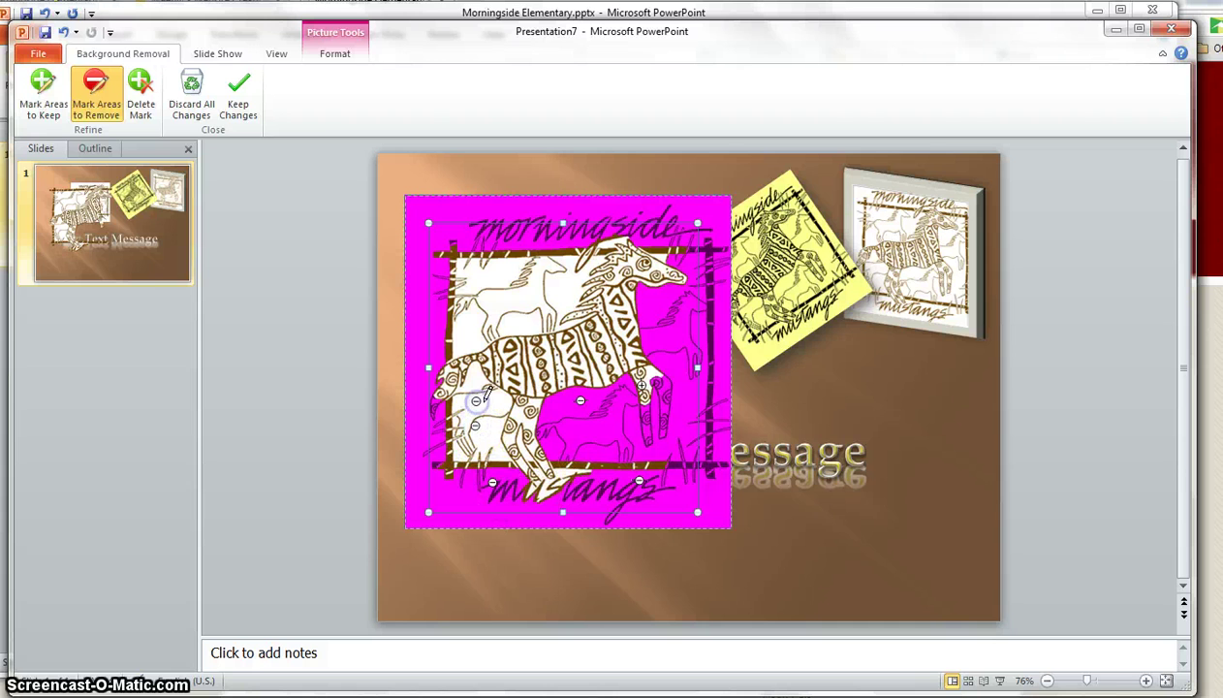
mouse_move(458, 341)
mouse_down()
mouse_move(512, 294)
mouse_move(571, 271)
mouse_up()
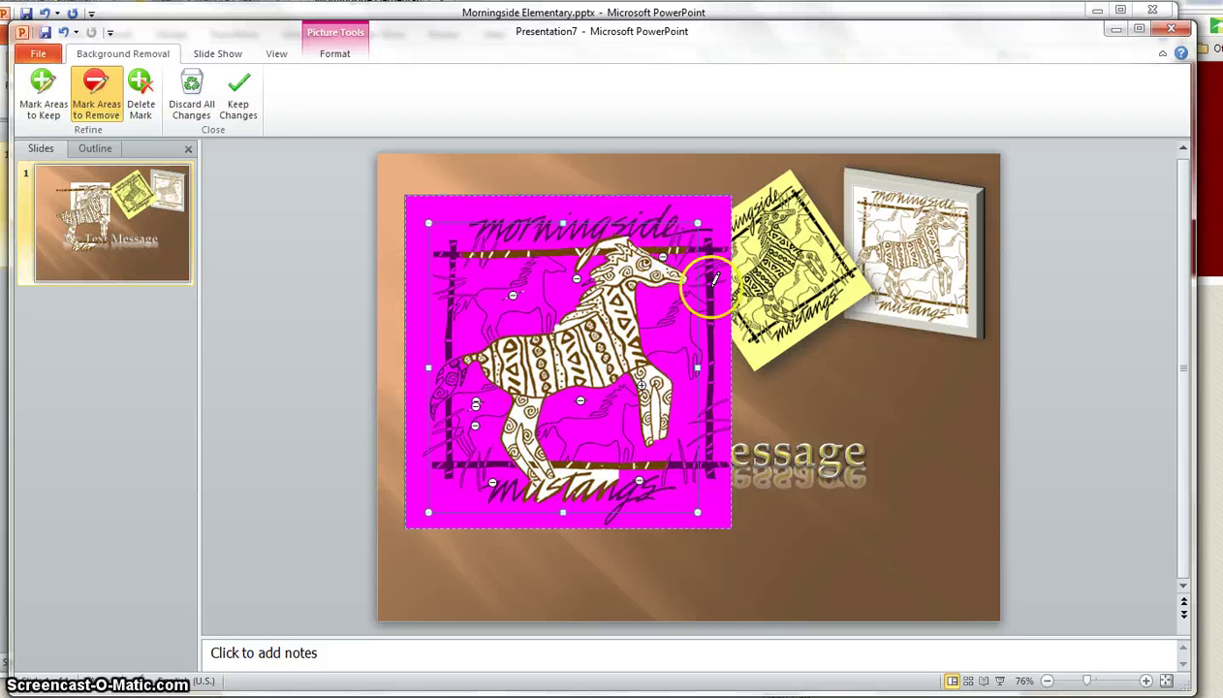
Refine marks around the horse's leg, tail and hind leg, then keep the background removal changes.
click(575, 473)
click(560, 472)
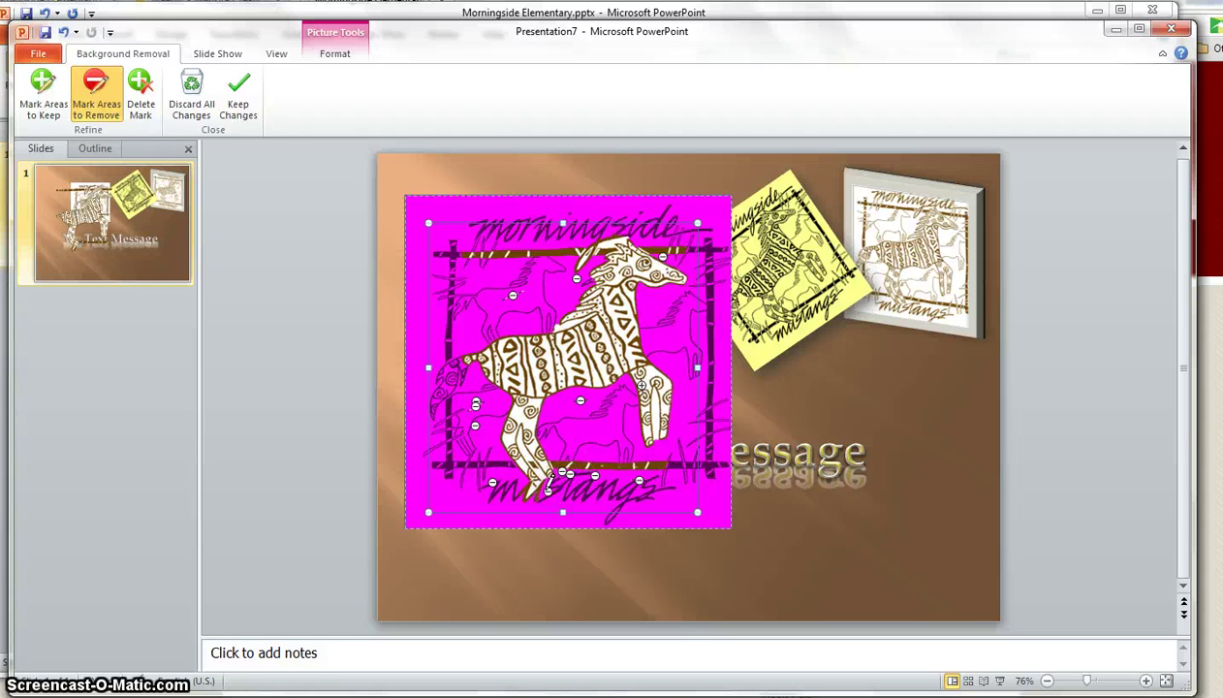
drag(537, 481, 534, 490)
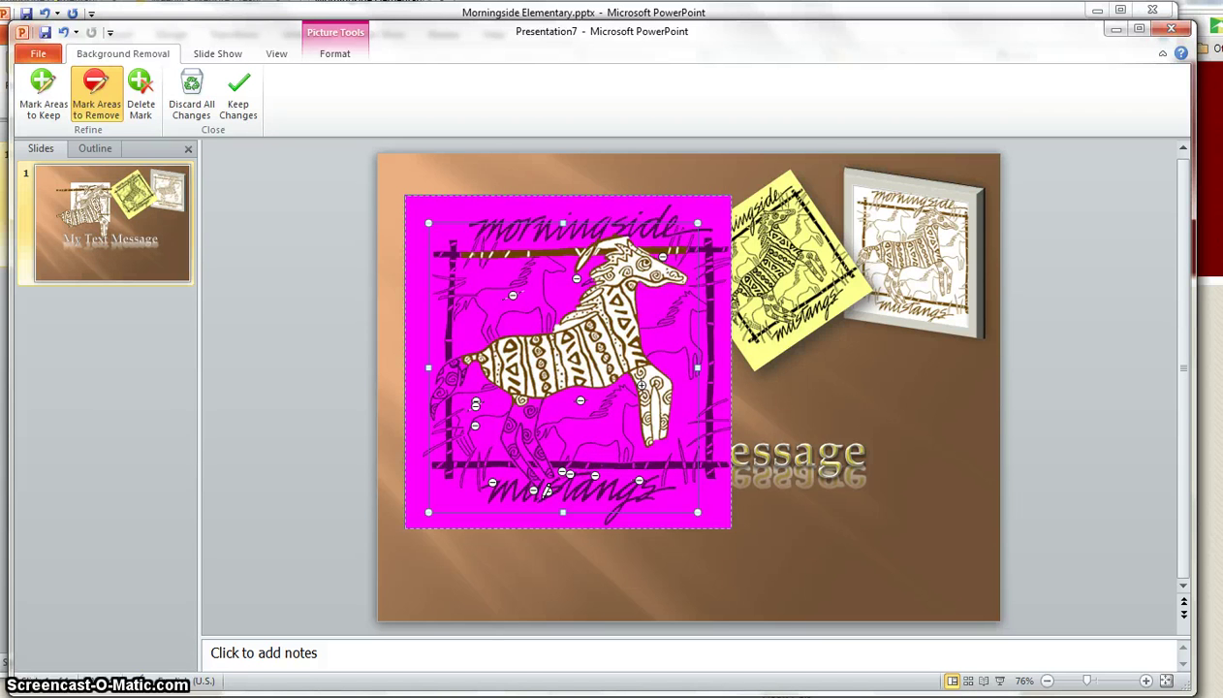
key(ctrl+z)
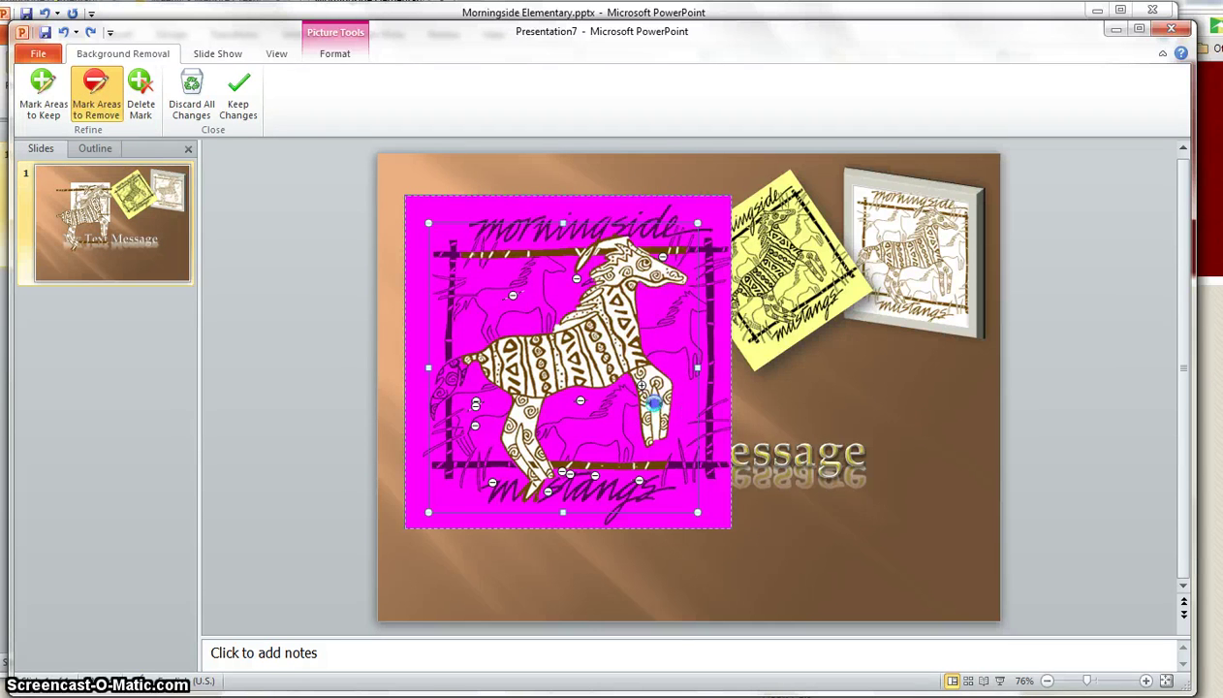
drag(654, 402, 656, 394)
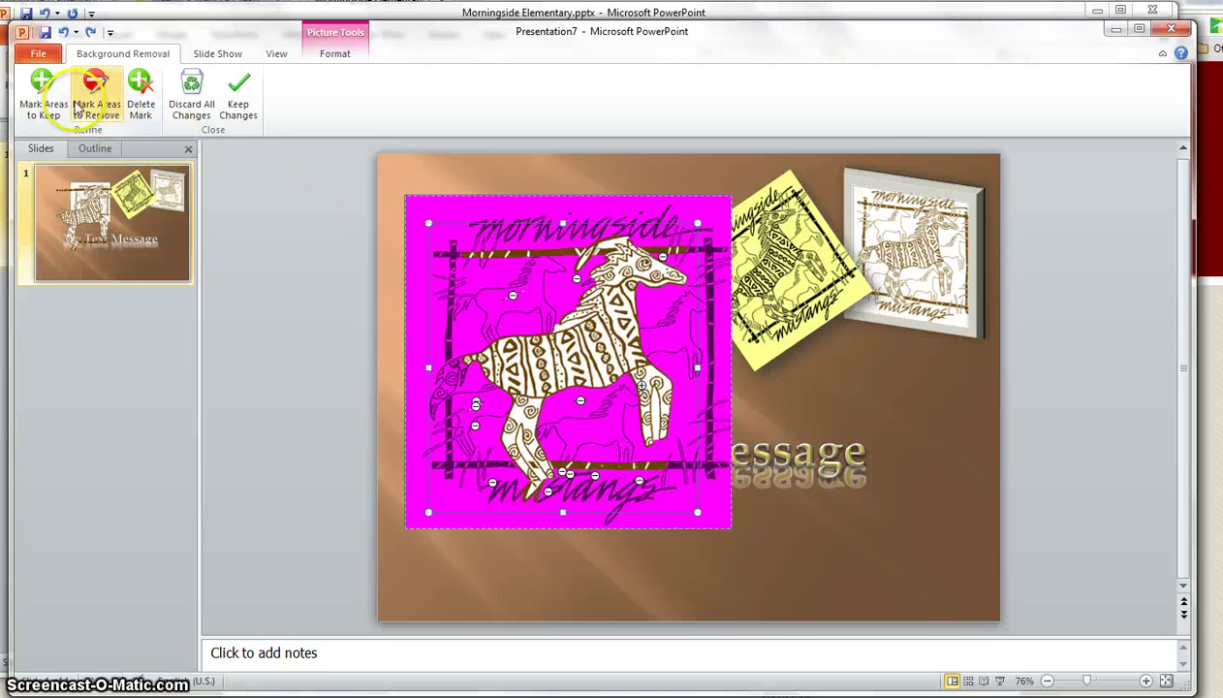
click(43, 97)
mouse_move(451, 354)
mouse_down()
mouse_move(459, 370)
mouse_move(423, 401)
mouse_move(433, 408)
mouse_up()
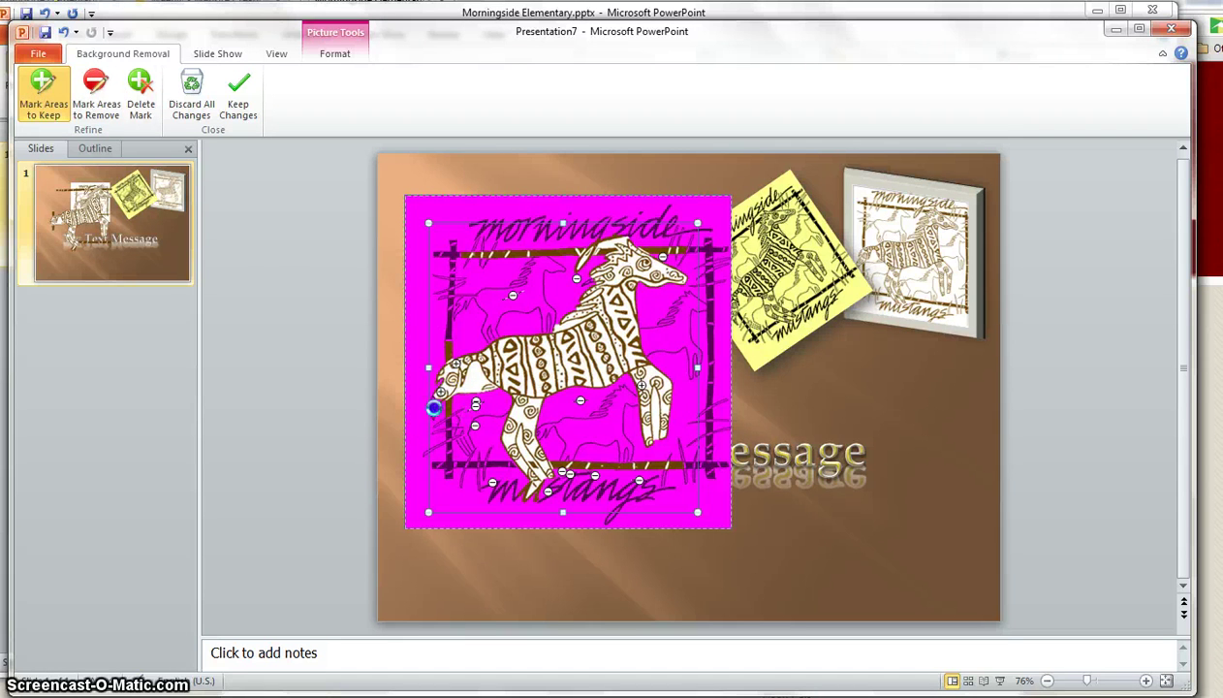
click(96, 99)
drag(476, 381, 484, 377)
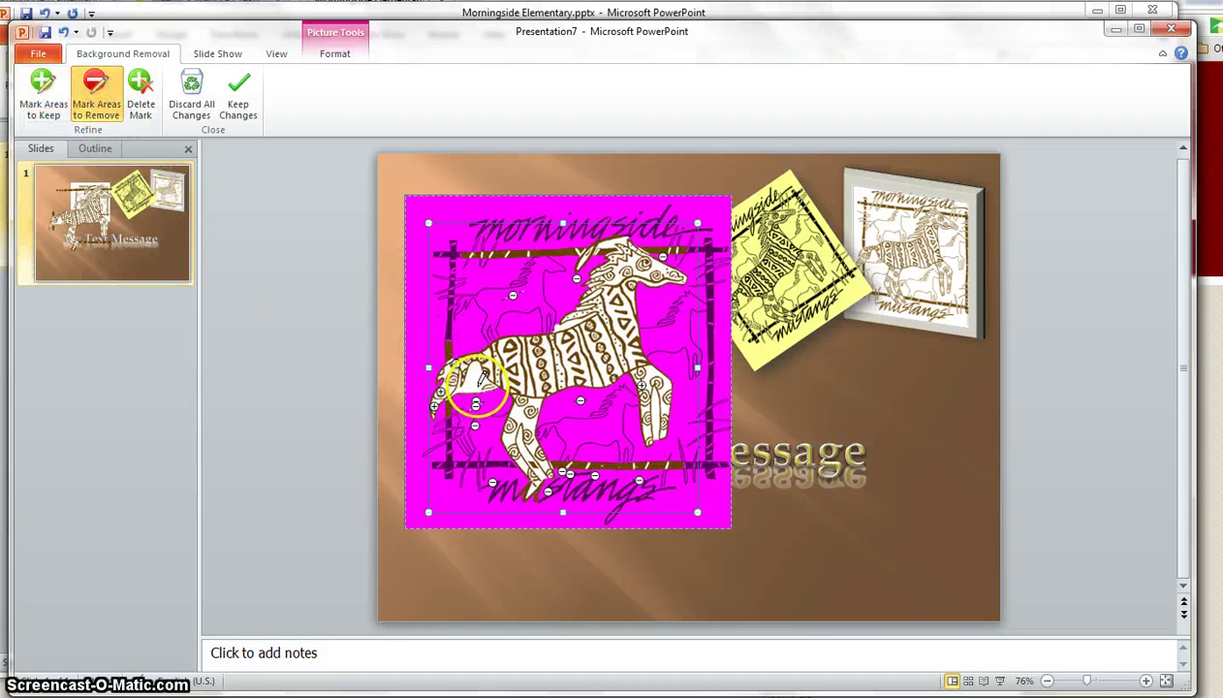
click(476, 403)
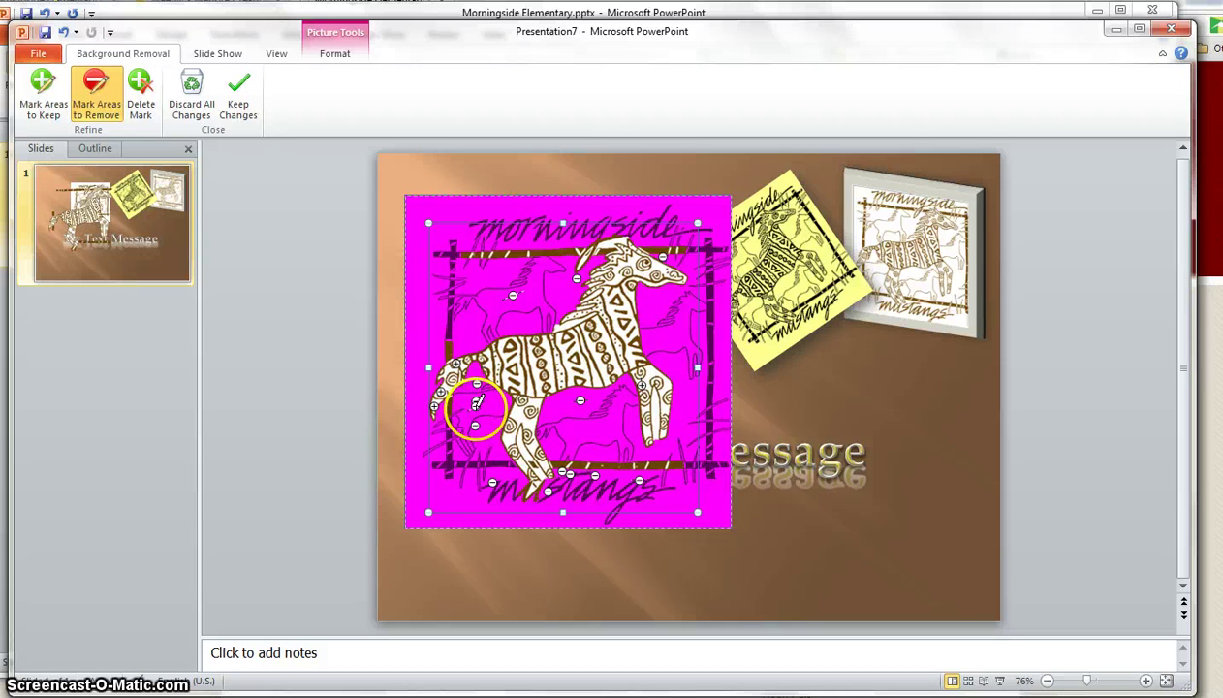
click(239, 92)
Give the tilted yellow logo a soft-edge picture style and move the cut-out horse over the middle logo.
drag(584, 354, 560, 300)
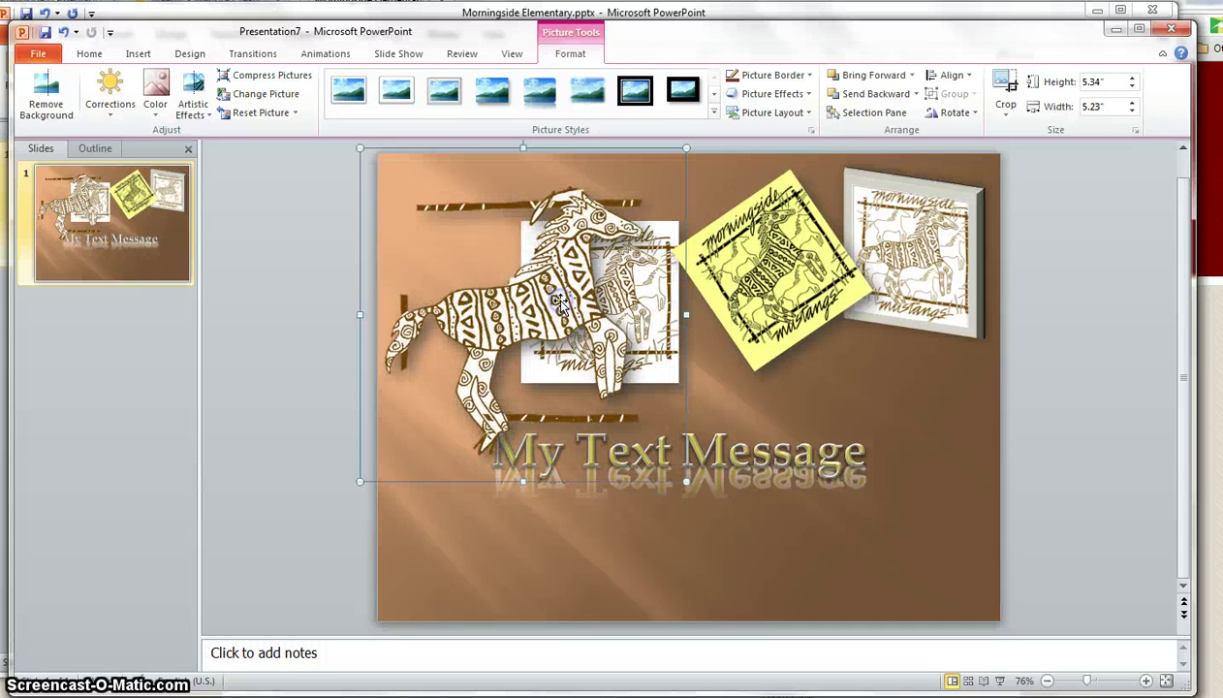
click(778, 270)
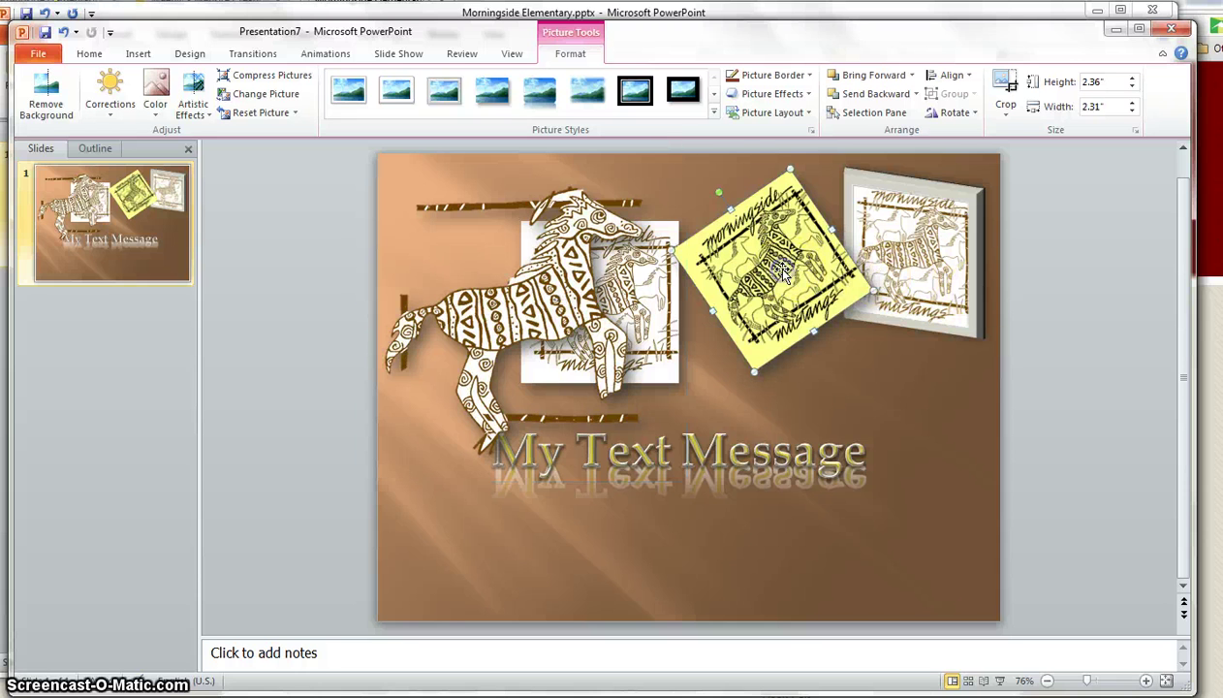
click(587, 90)
click(928, 271)
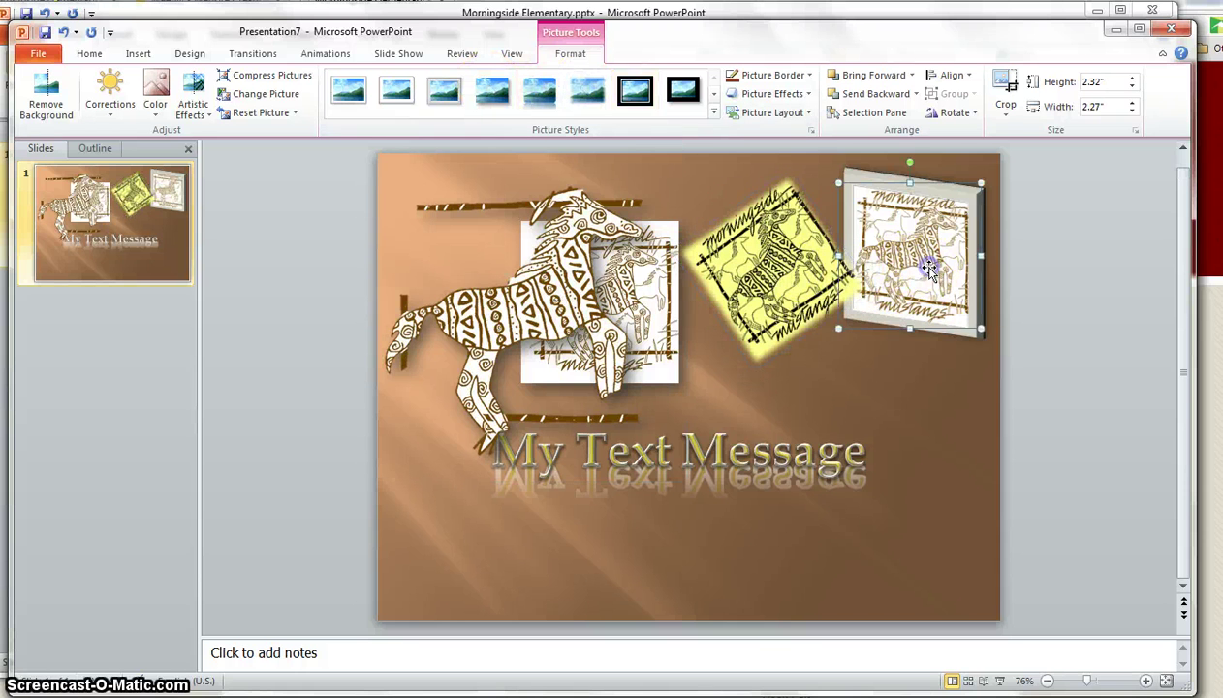
click(678, 320)
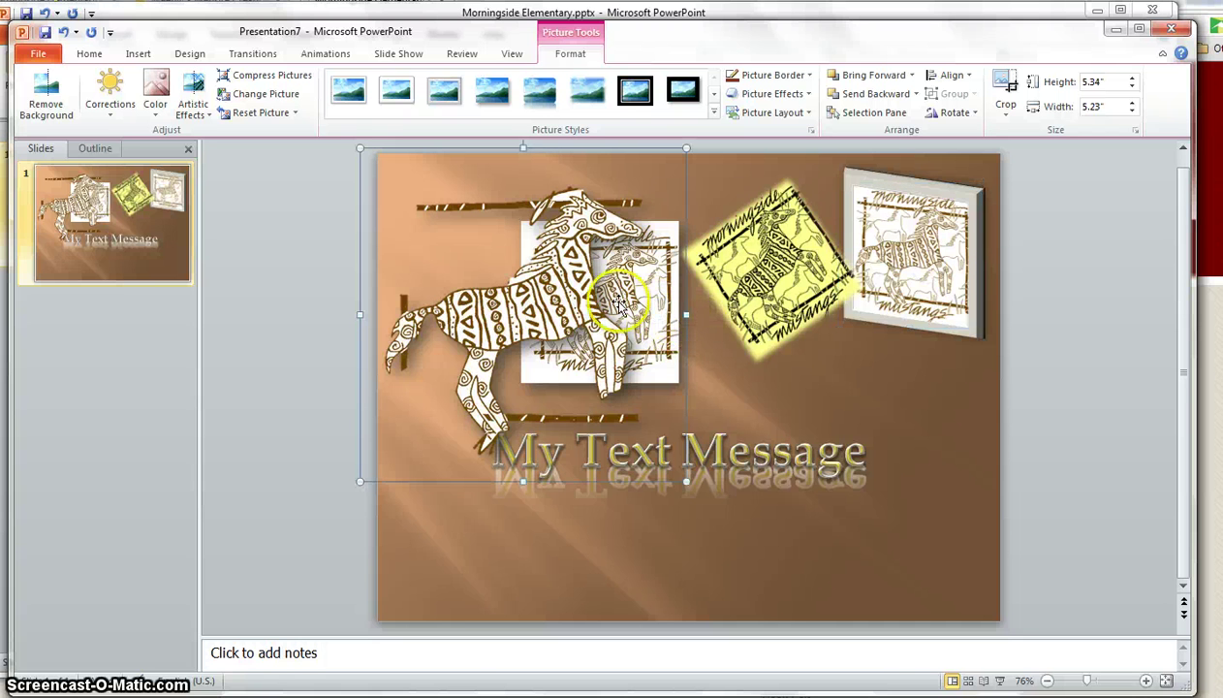
drag(559, 281, 661, 263)
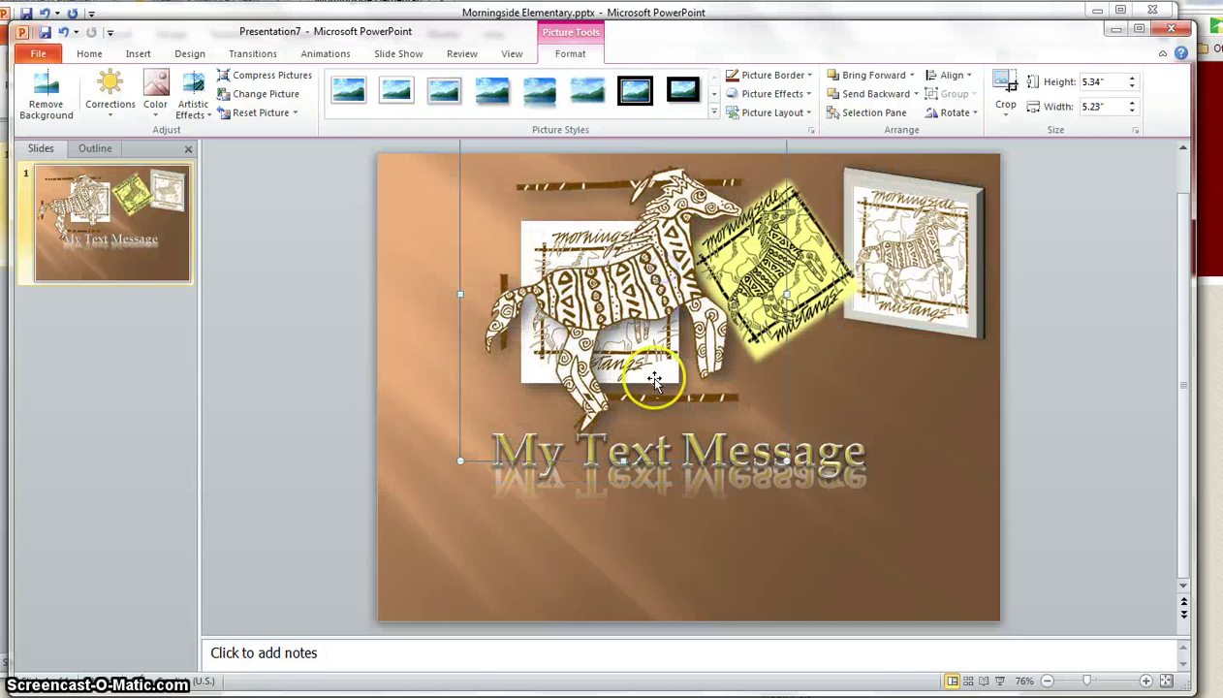
Apply a white-filled shape style to the My Text Message box.
click(710, 465)
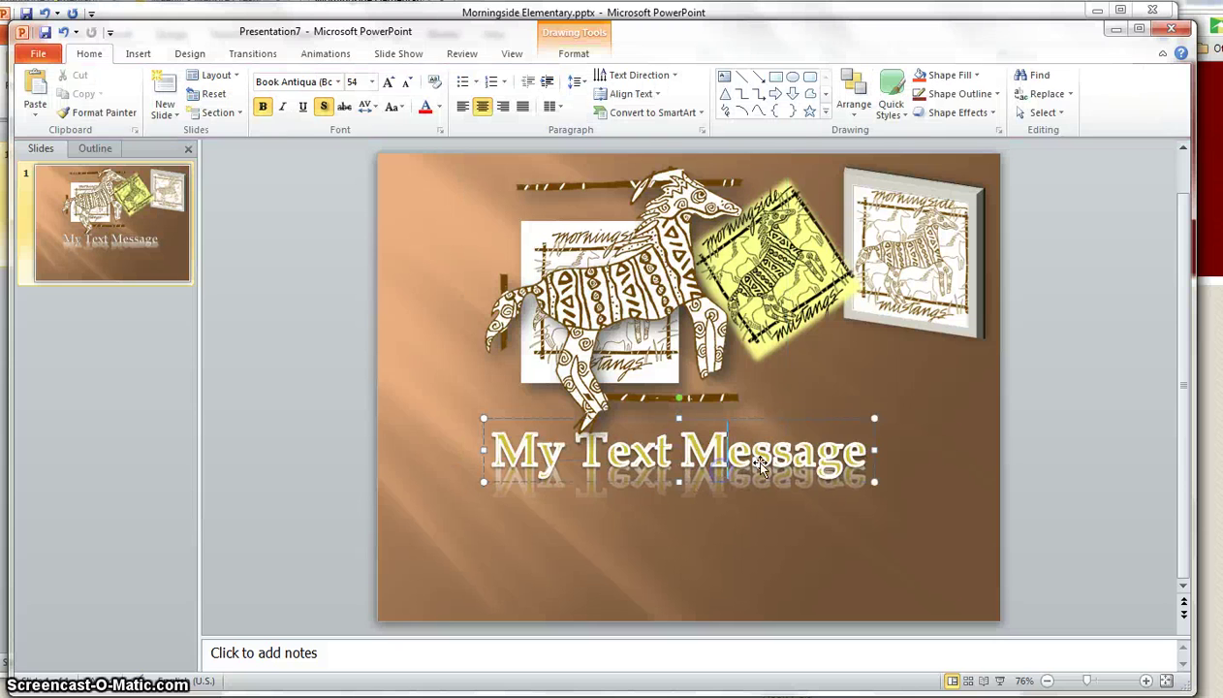
click(815, 427)
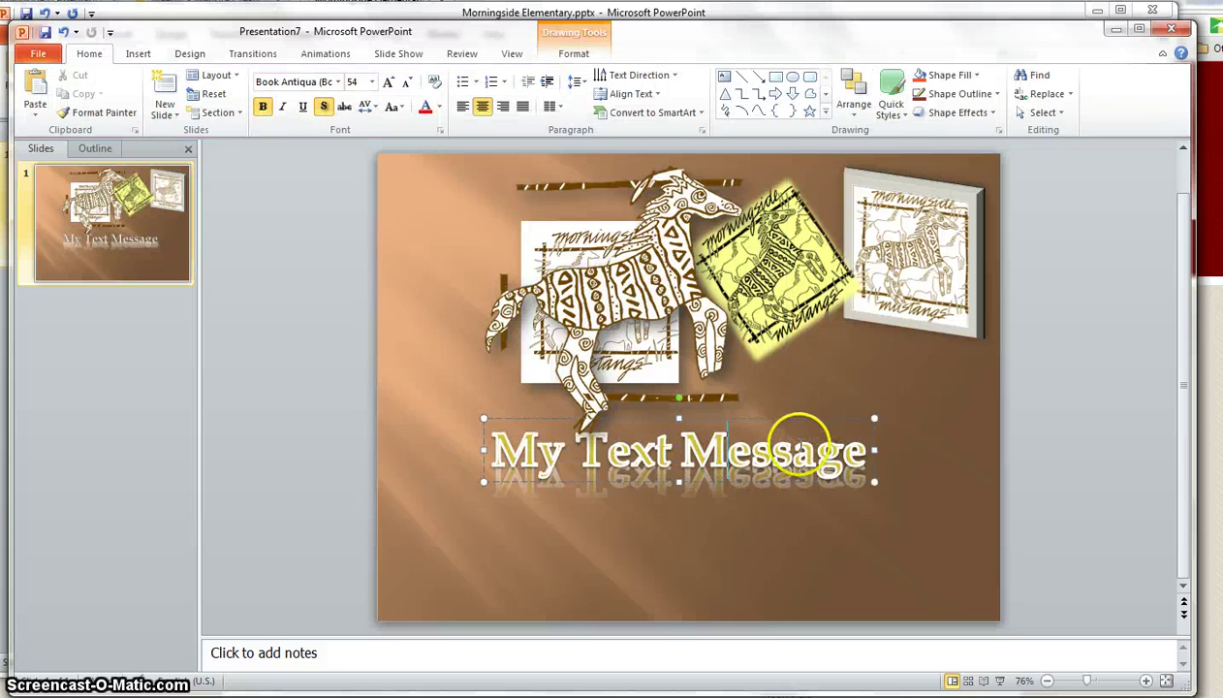
click(578, 54)
click(487, 93)
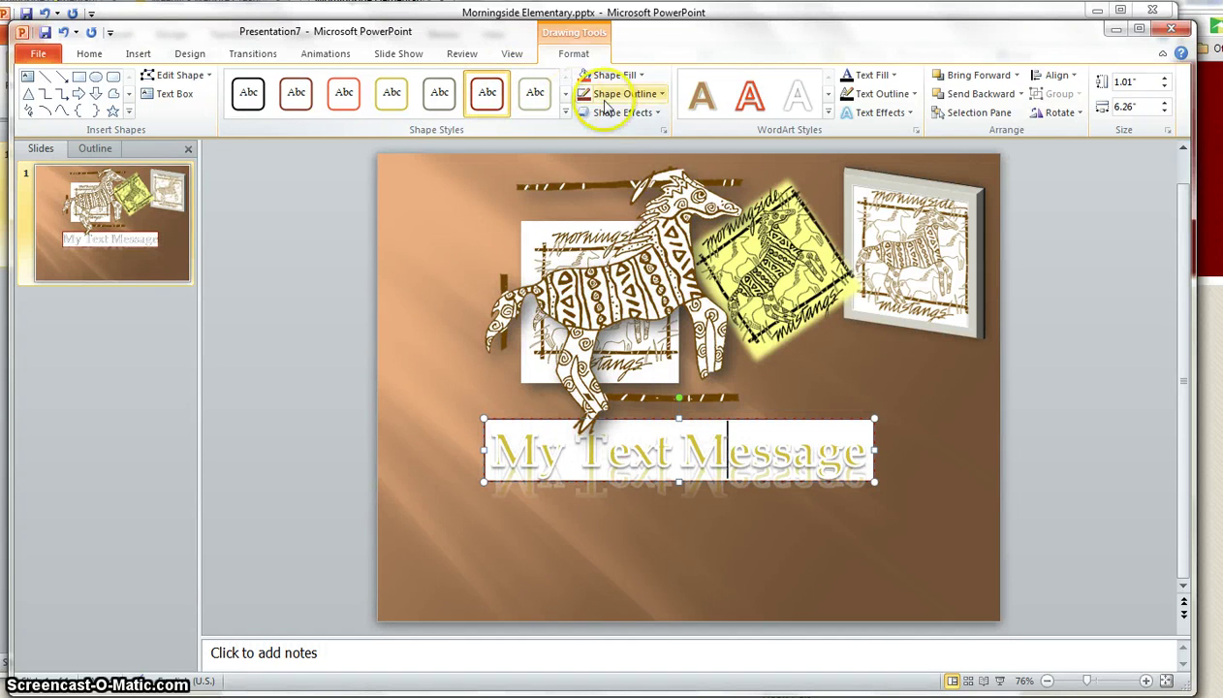
click(664, 94)
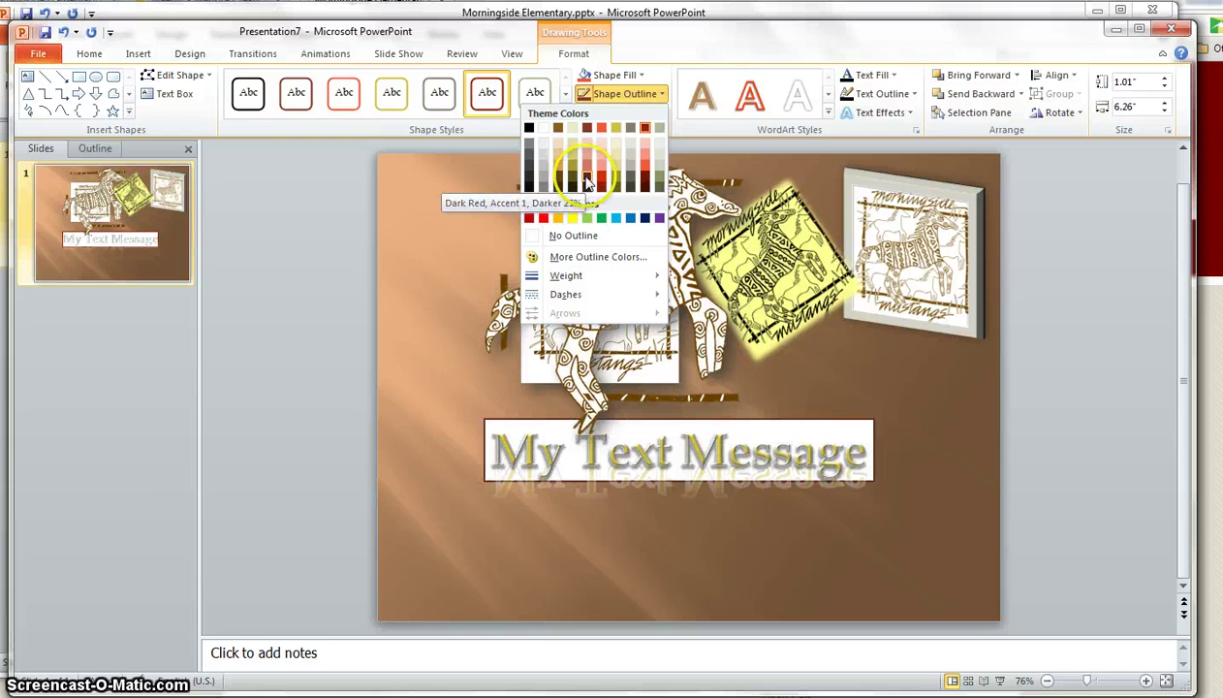
click(655, 362)
click(872, 489)
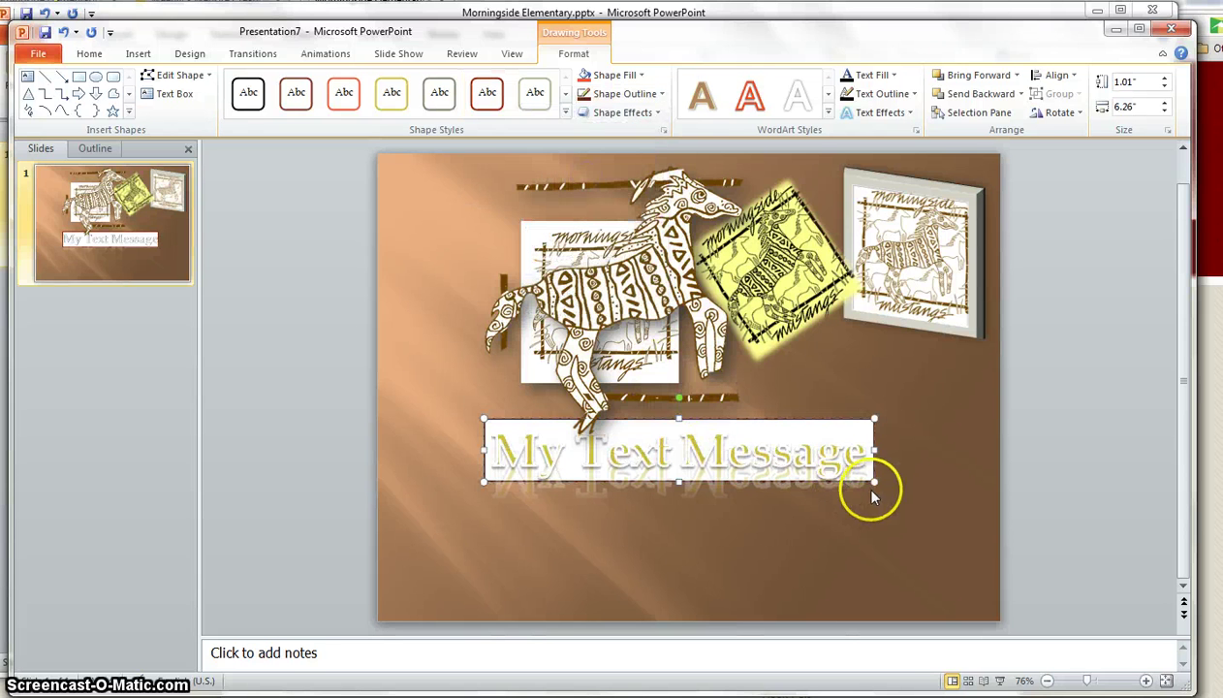
click(948, 471)
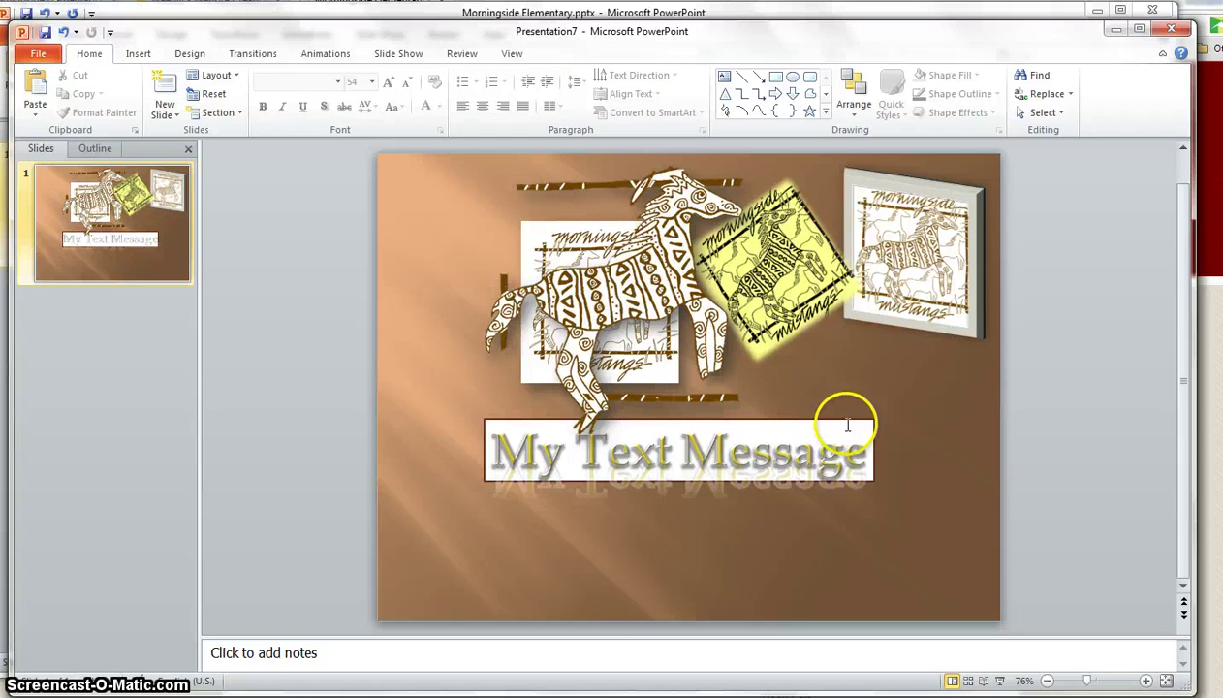
Set the text box fill to 45% transparency, place it below the horse, and shift the horse left.
drag(845, 423, 915, 325)
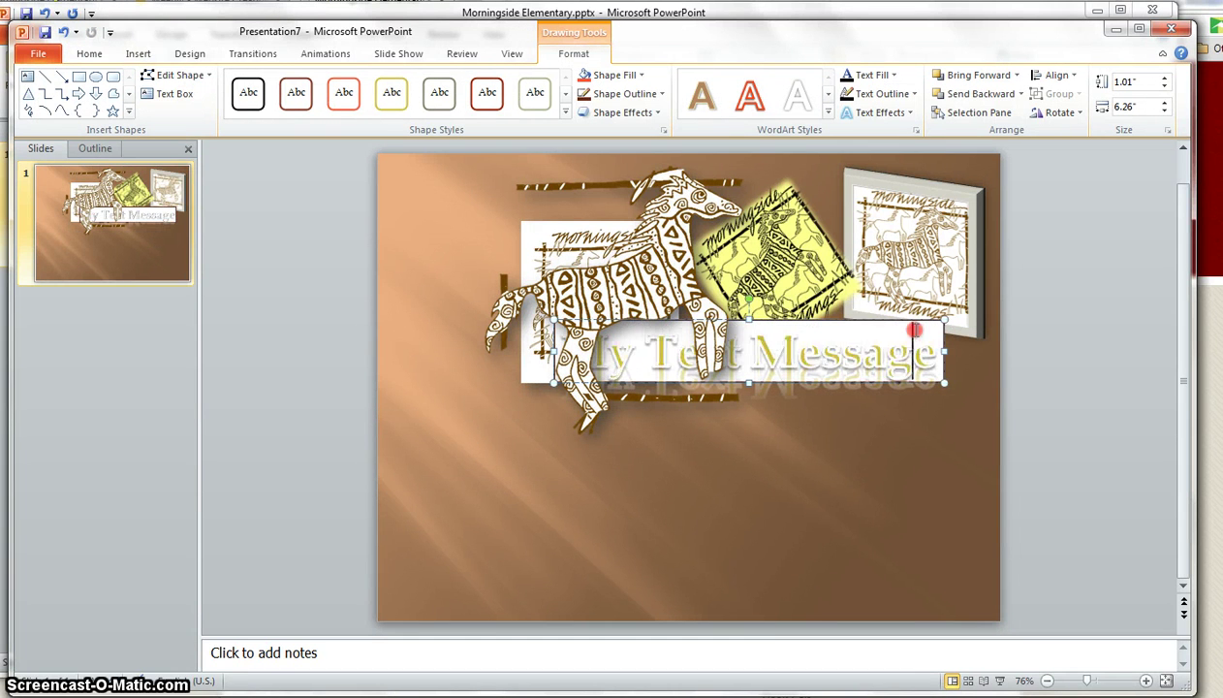
right_click(777, 333)
click(843, 482)
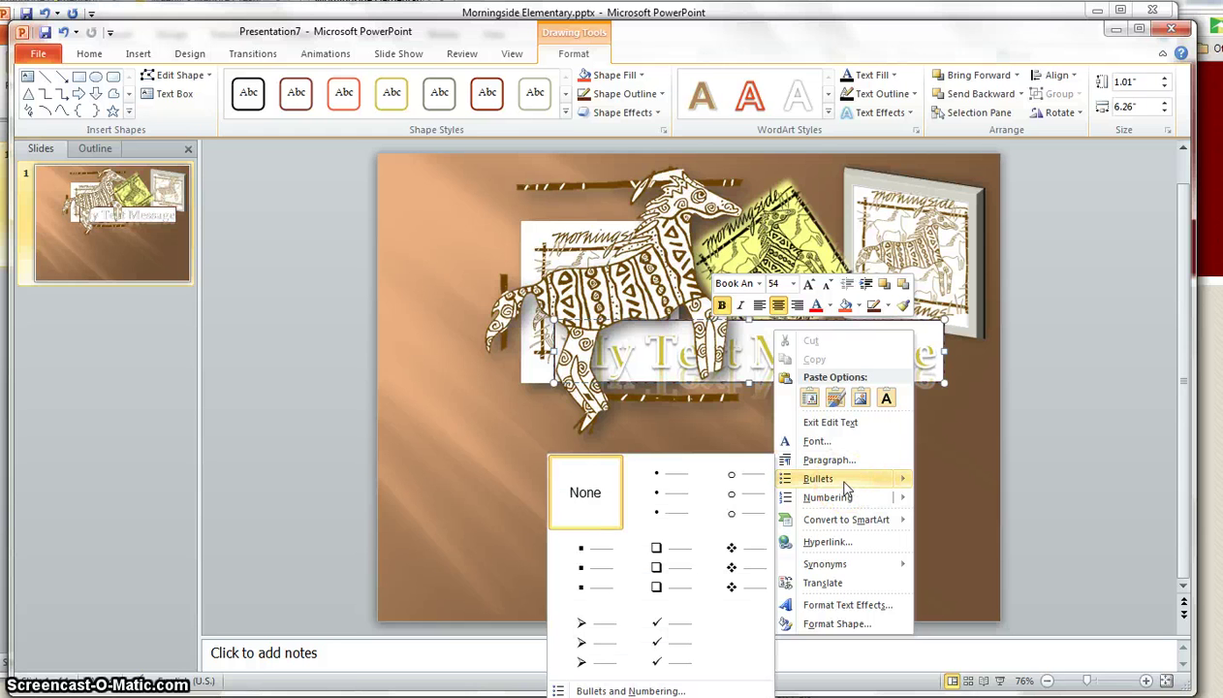
click(823, 622)
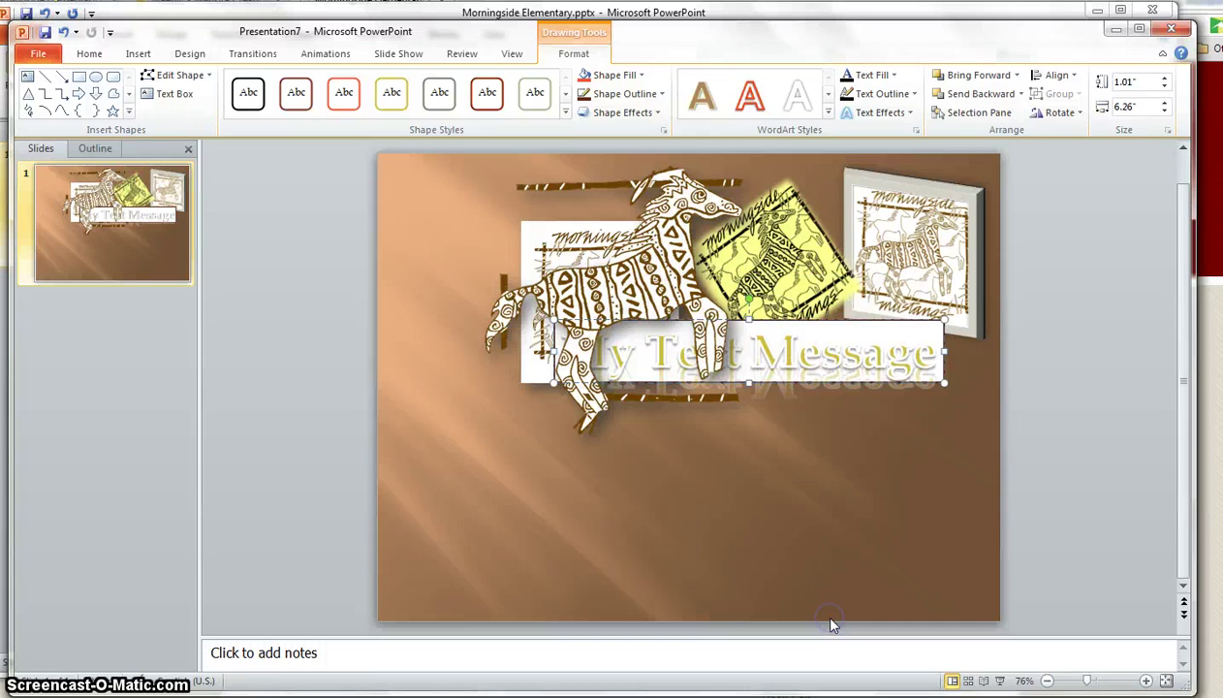
drag(1014, 330, 1036, 330)
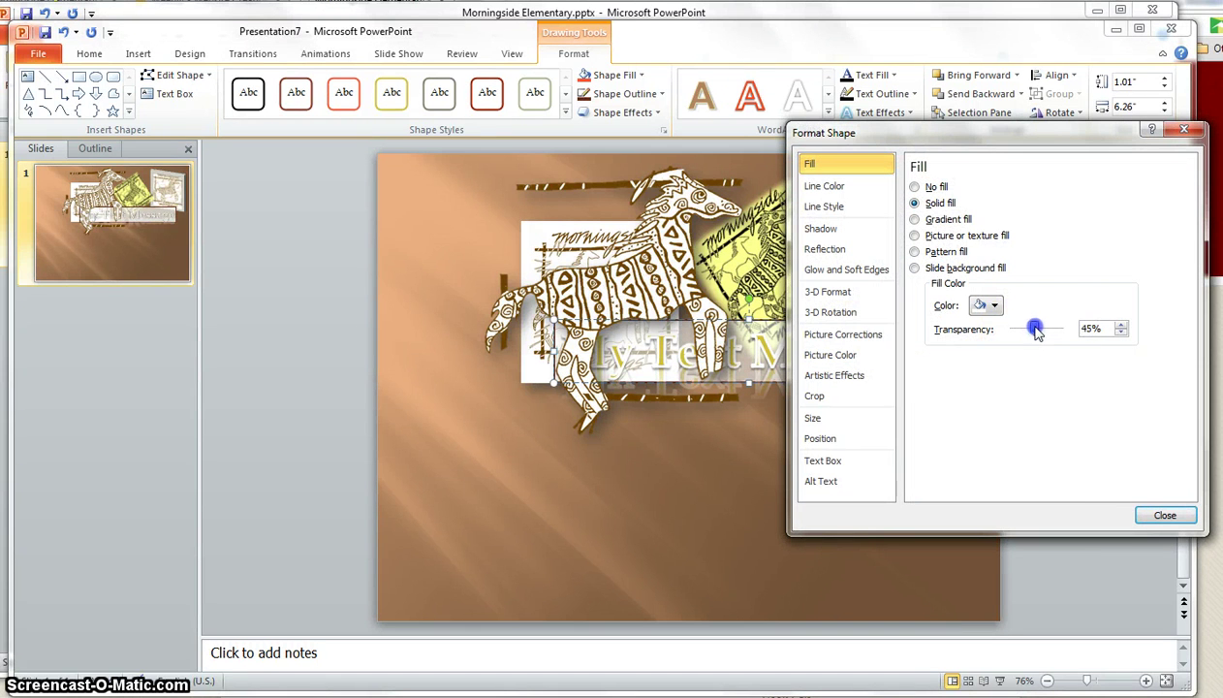
click(1159, 514)
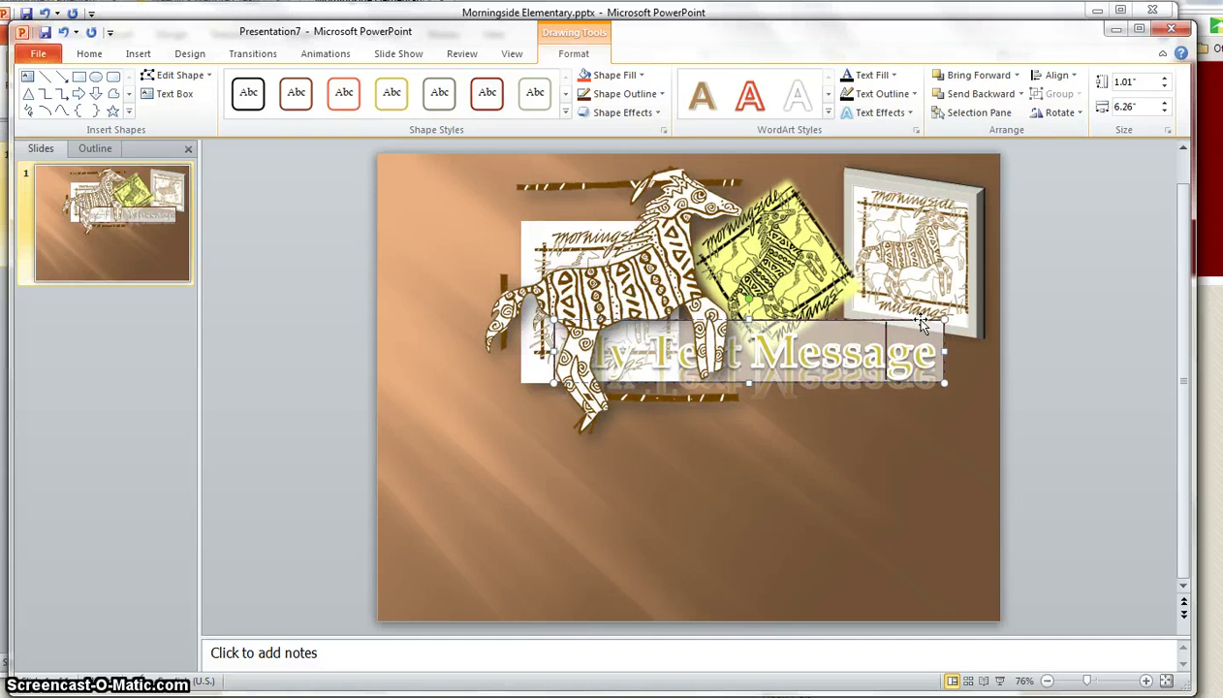
drag(922, 324, 892, 443)
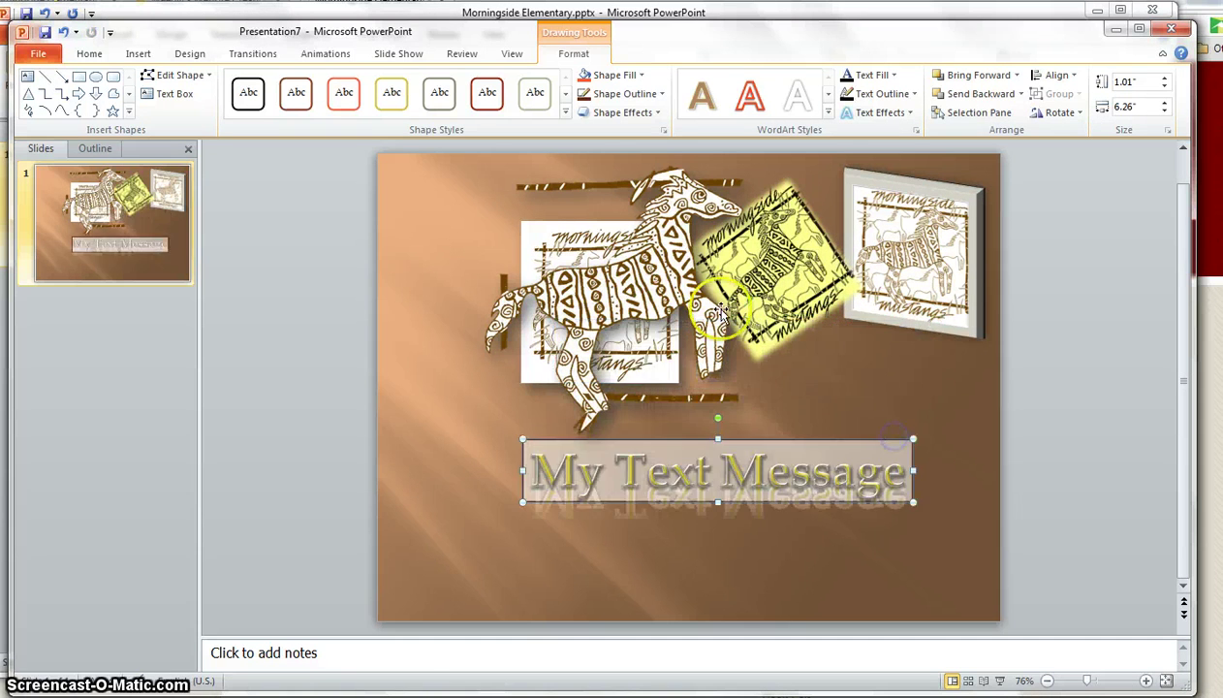
drag(657, 296, 552, 308)
Tilt the white logo slightly, raise My Text Message beneath the pictures, and nudge the horse right.
click(668, 276)
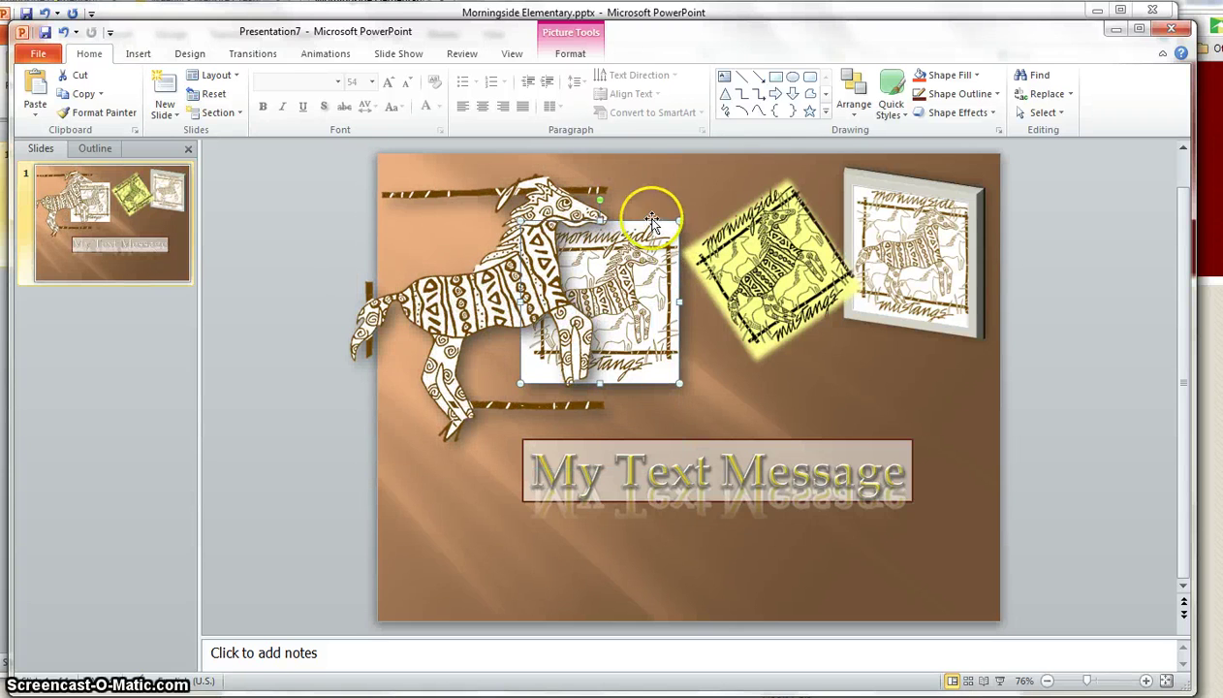
drag(652, 221, 723, 225)
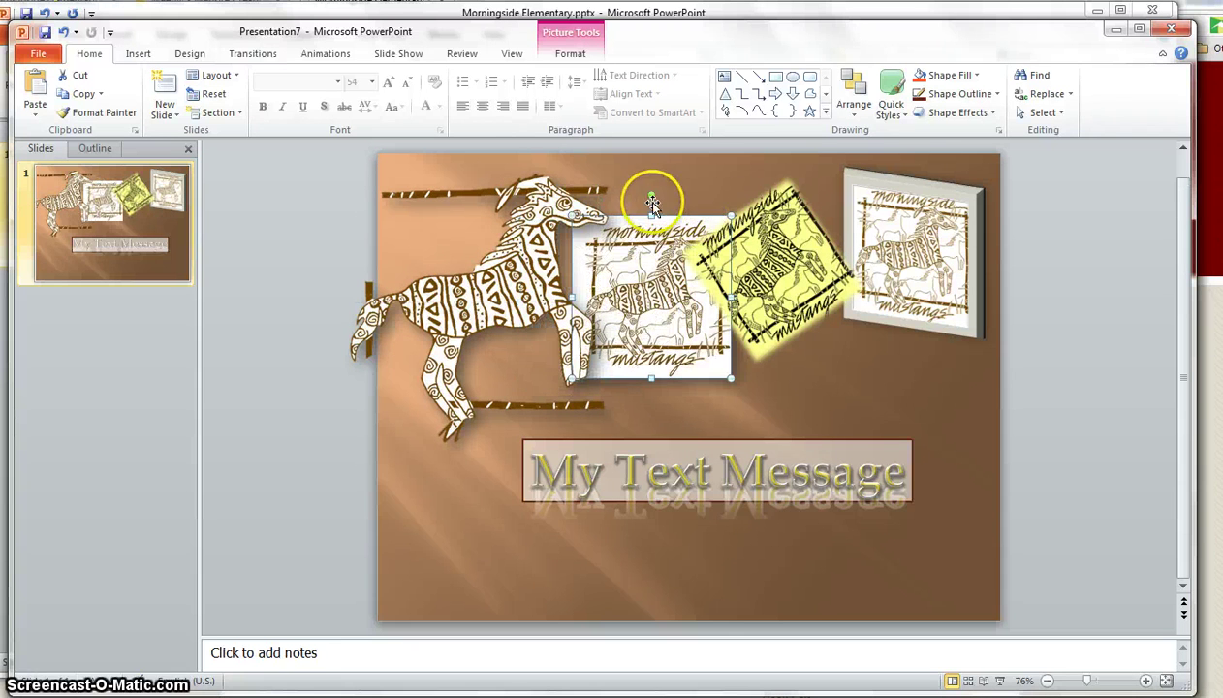
drag(647, 191, 625, 191)
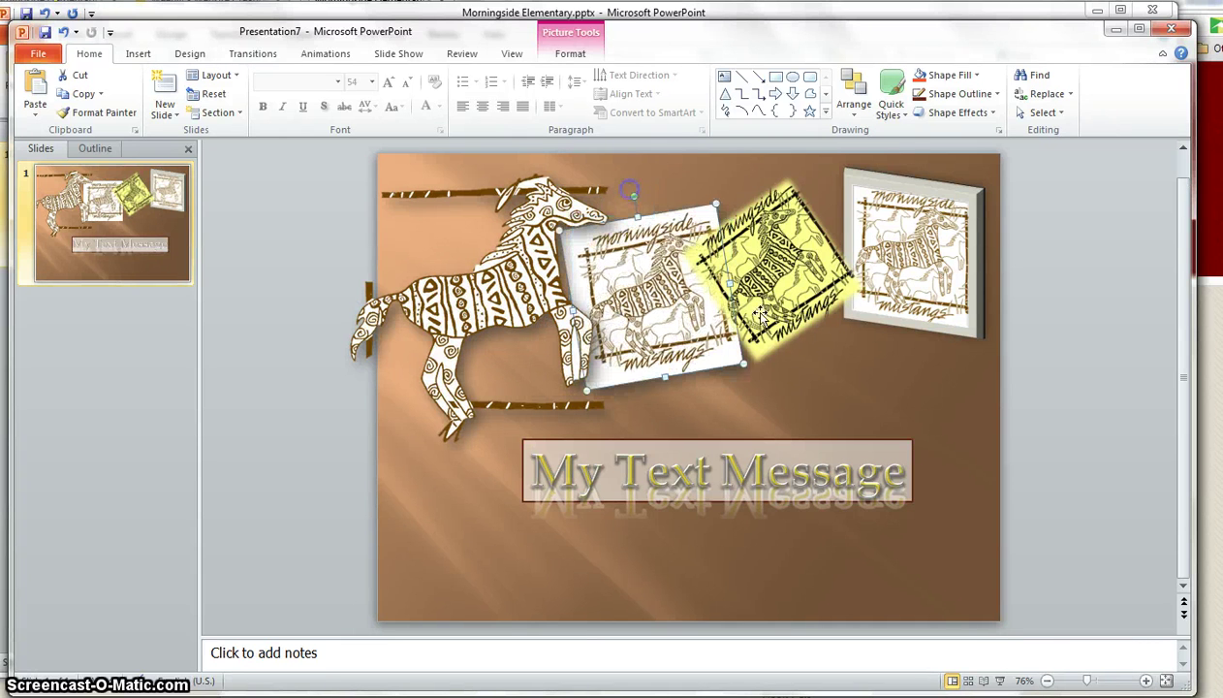
click(835, 396)
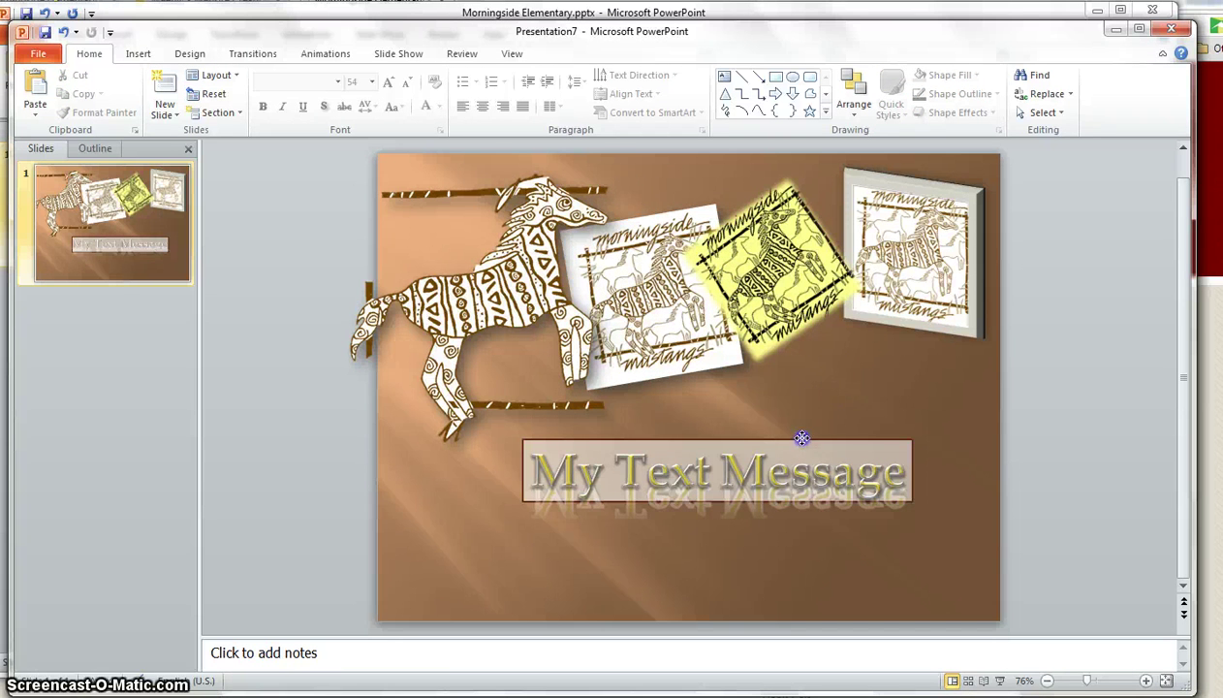
drag(799, 438, 868, 377)
click(790, 539)
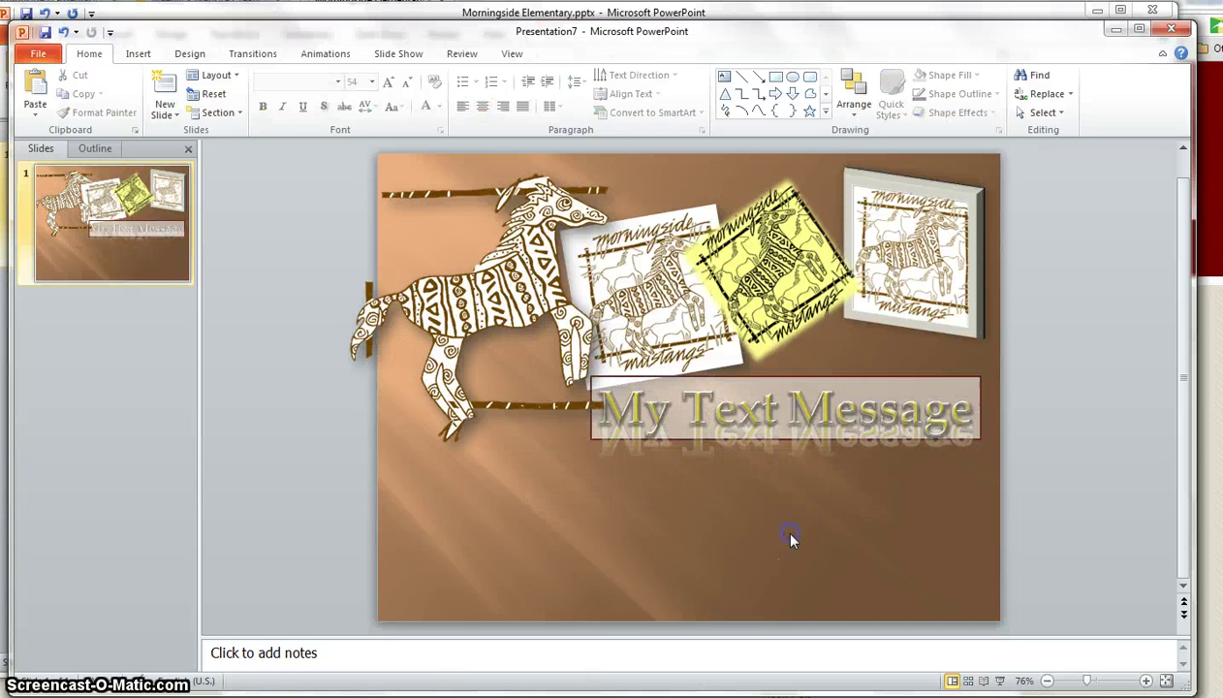
drag(512, 275, 545, 281)
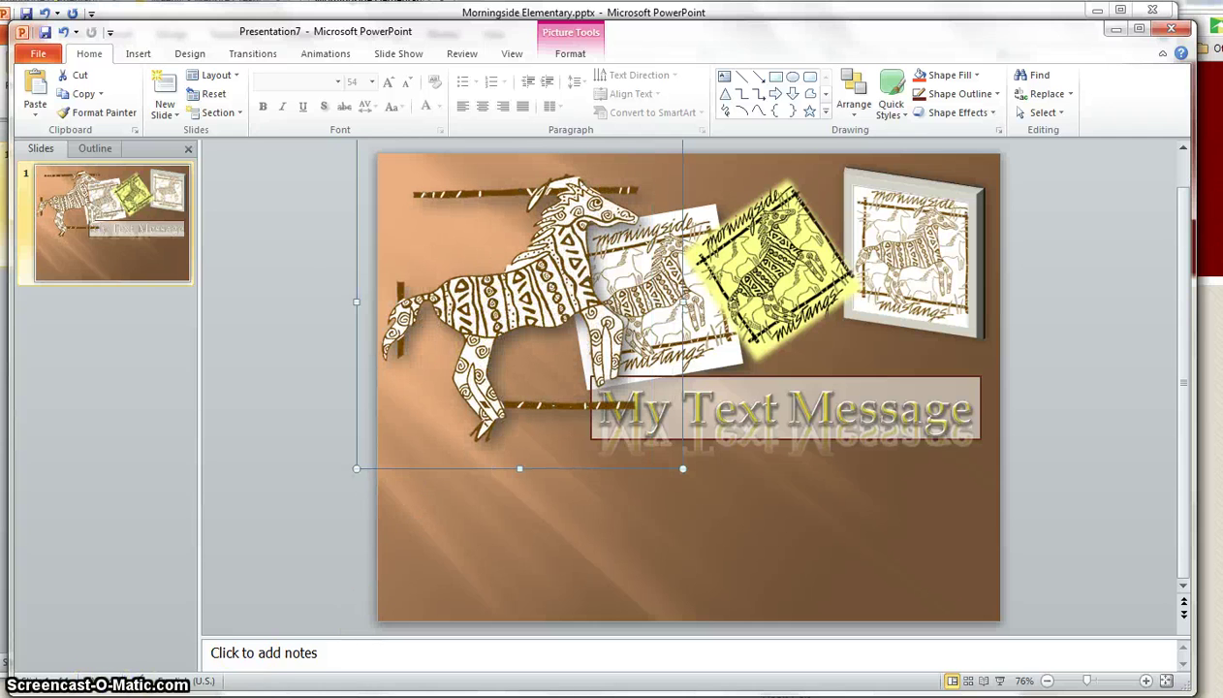
Launch Snipping Tool from Windows search and capture the whole collage slide as a snip.
key(super)
text(s)
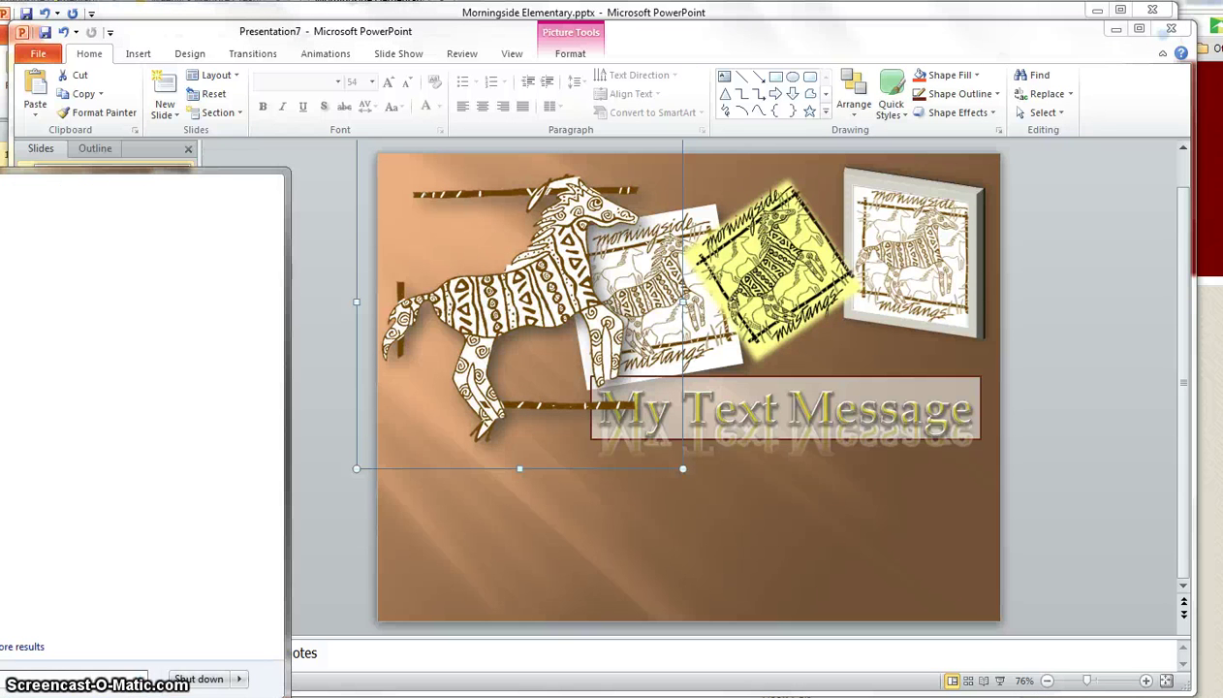
click(22, 215)
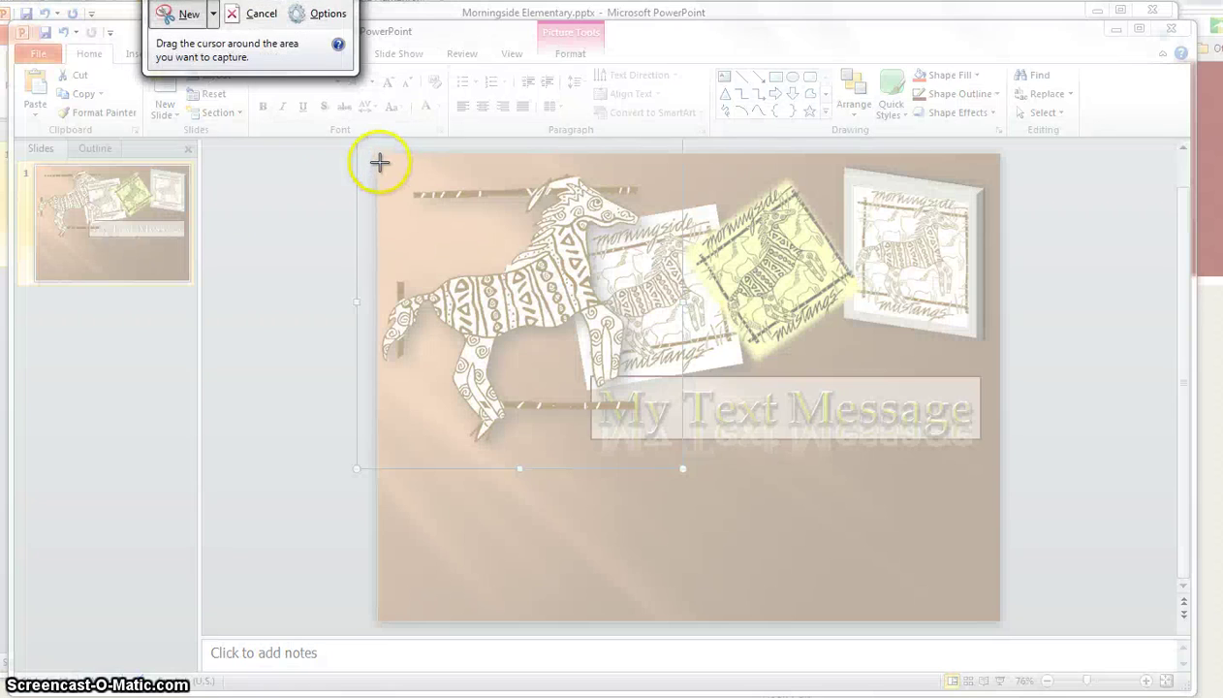
drag(378, 163, 583, 355)
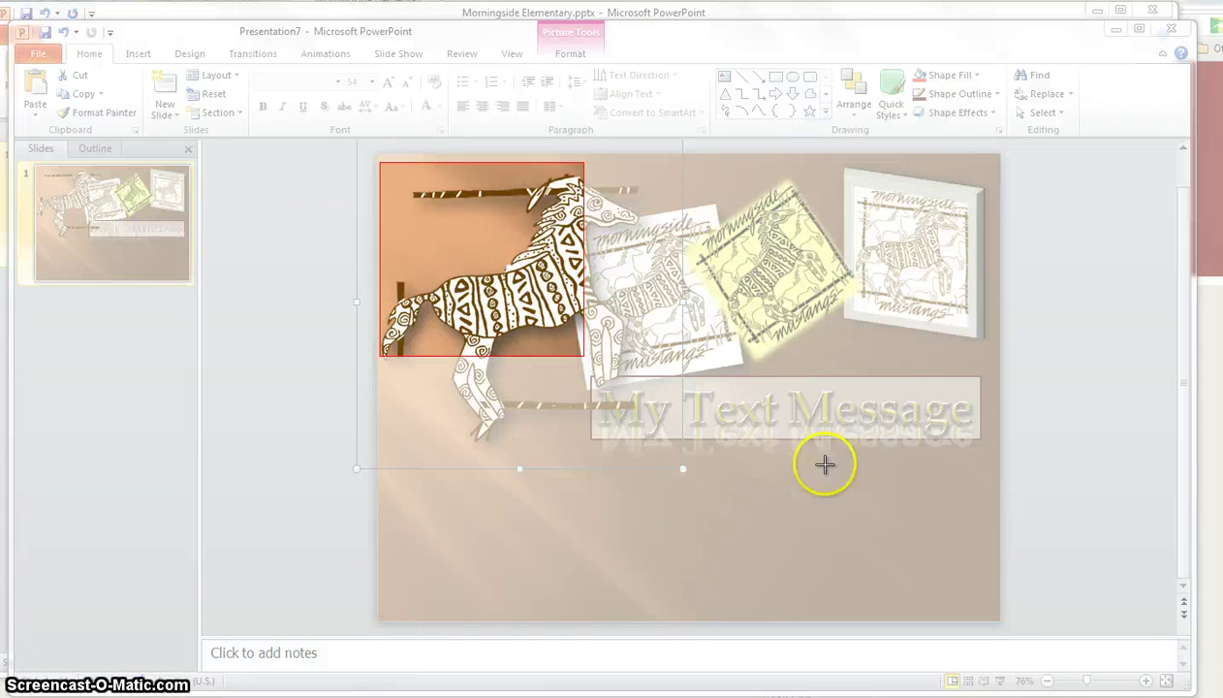
drag(824, 465, 992, 469)
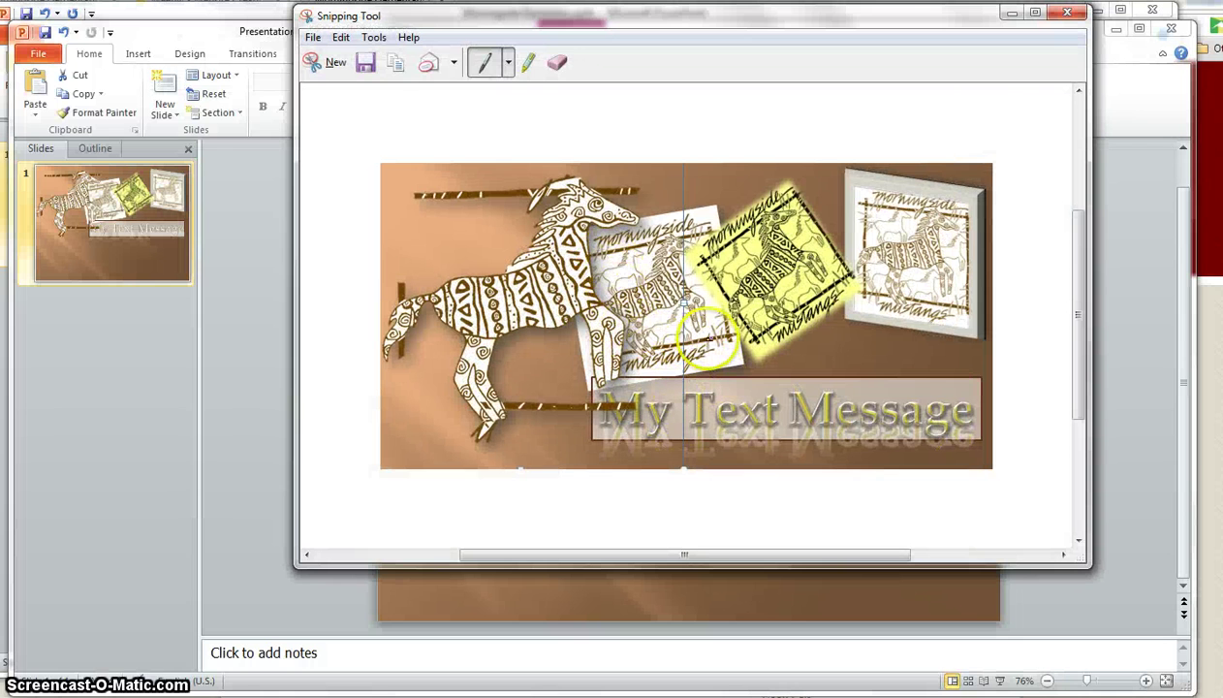
Cancel closing Snipping Tool to keep the snip, and return to the presentation.
click(1067, 12)
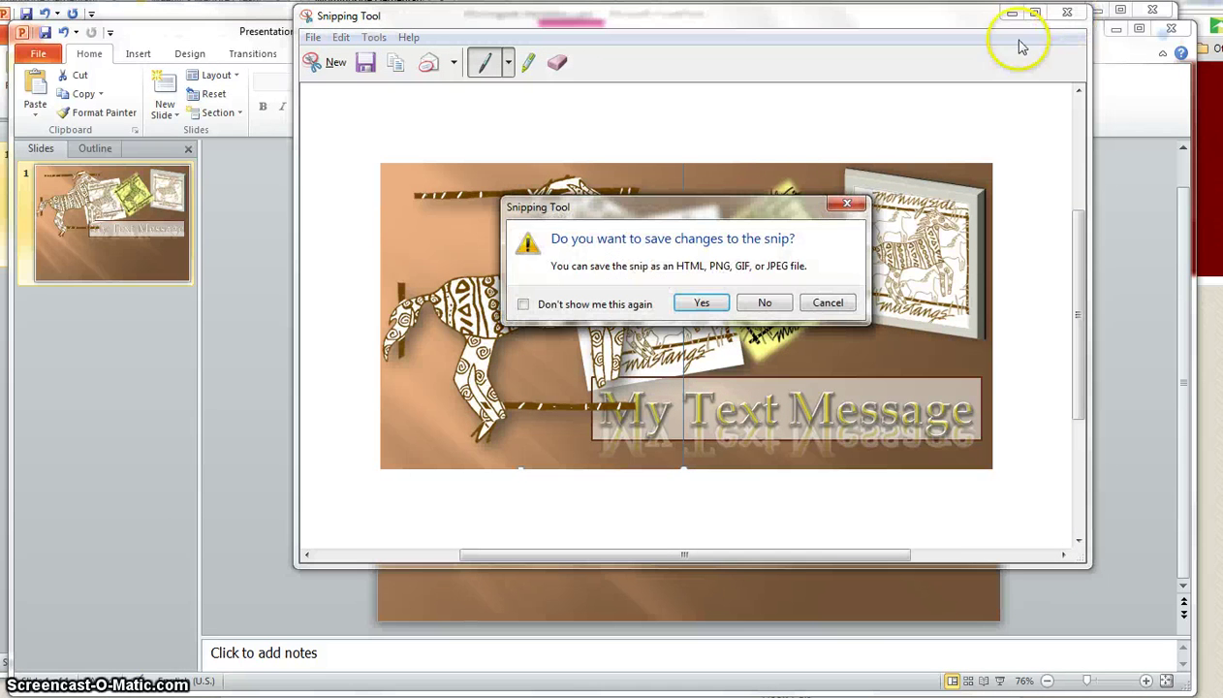
click(827, 302)
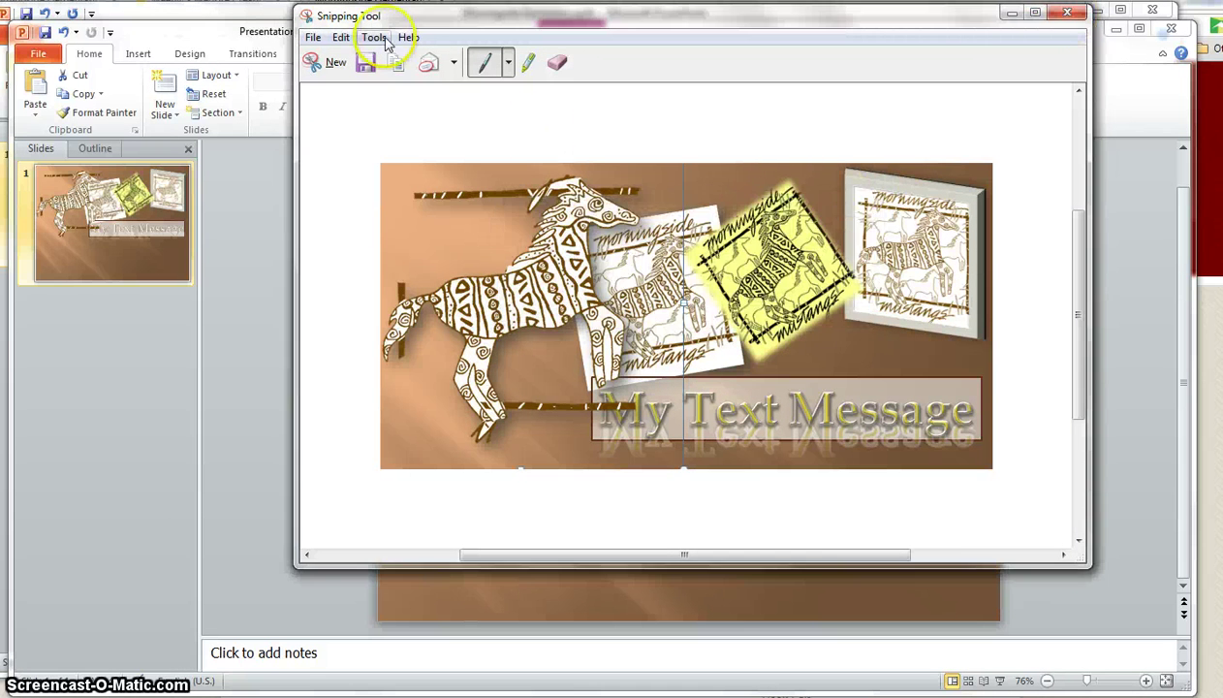
click(250, 235)
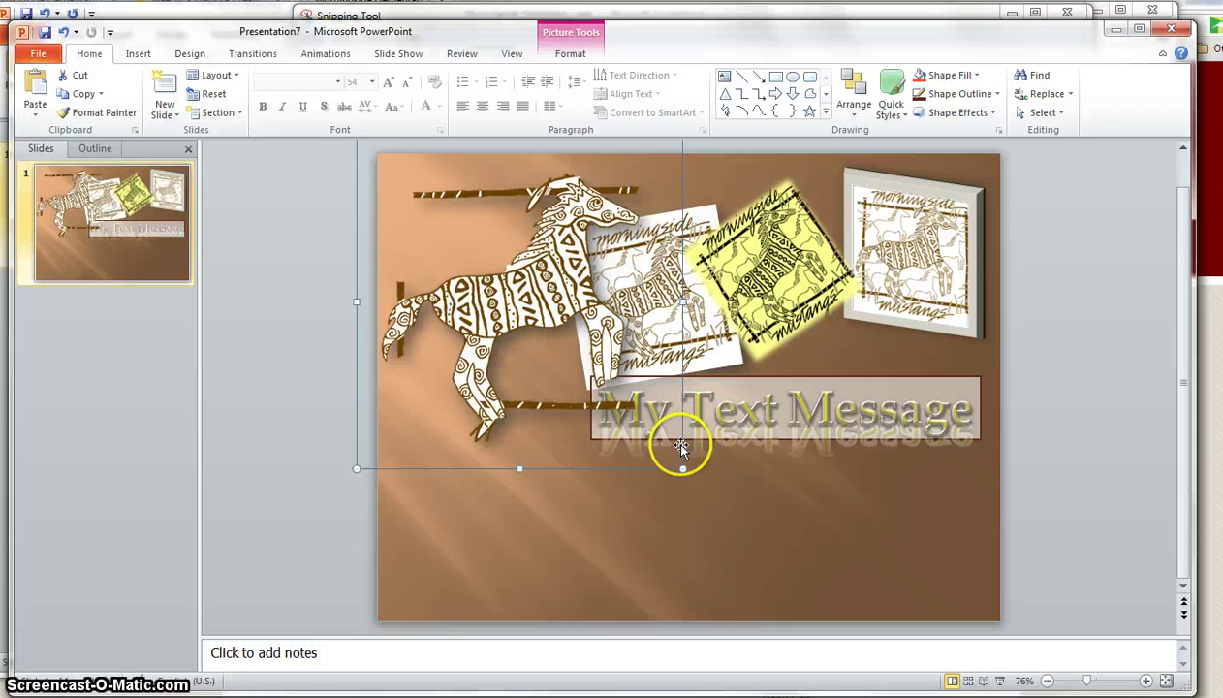
Deselect the horse, then take a new snip of the whole collage slide without selection outlines.
click(674, 531)
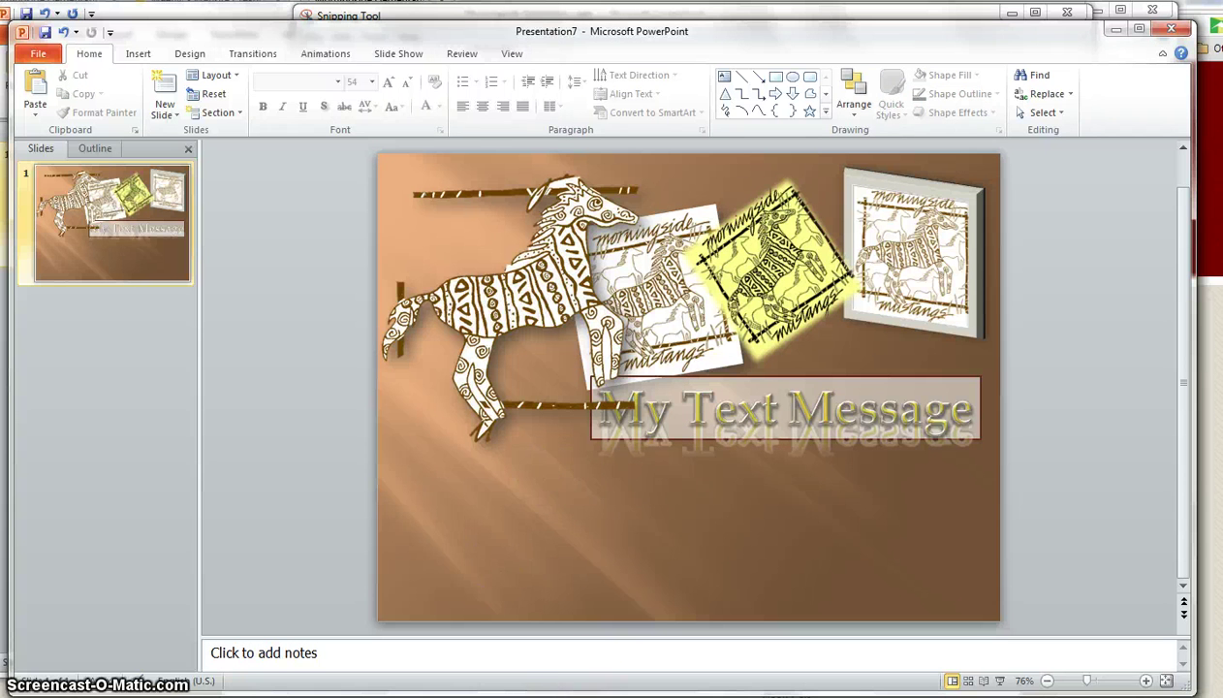
key(alt+Tab)
click(325, 65)
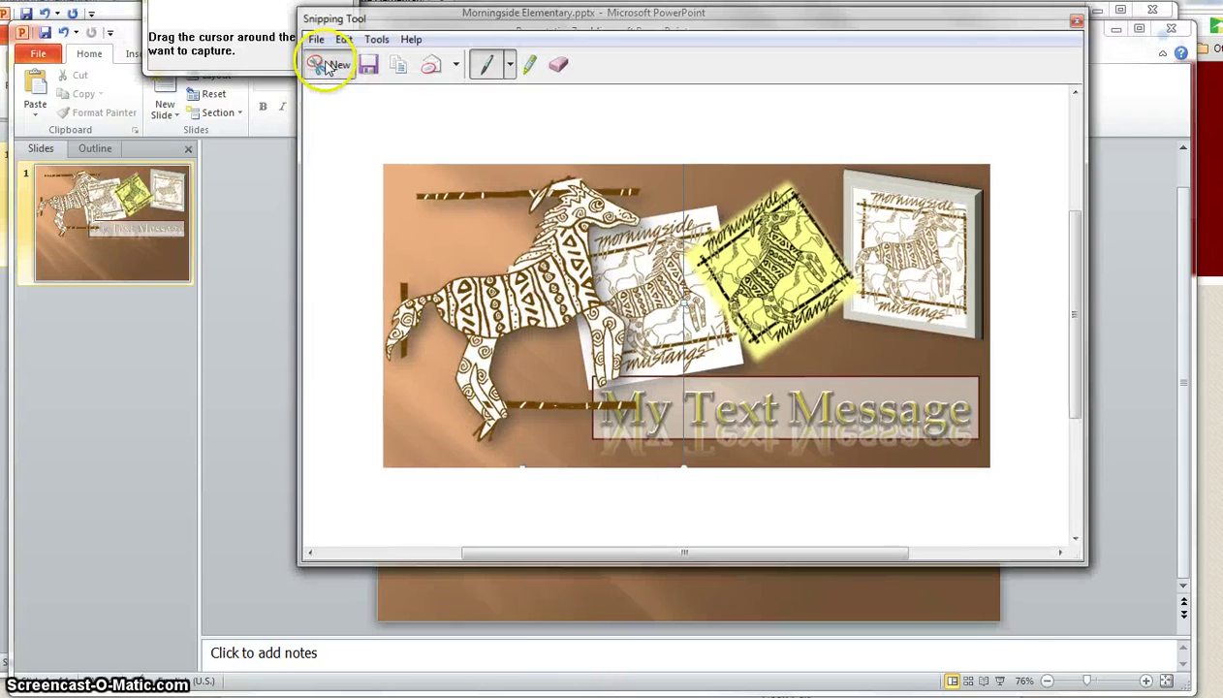
drag(381, 154, 992, 462)
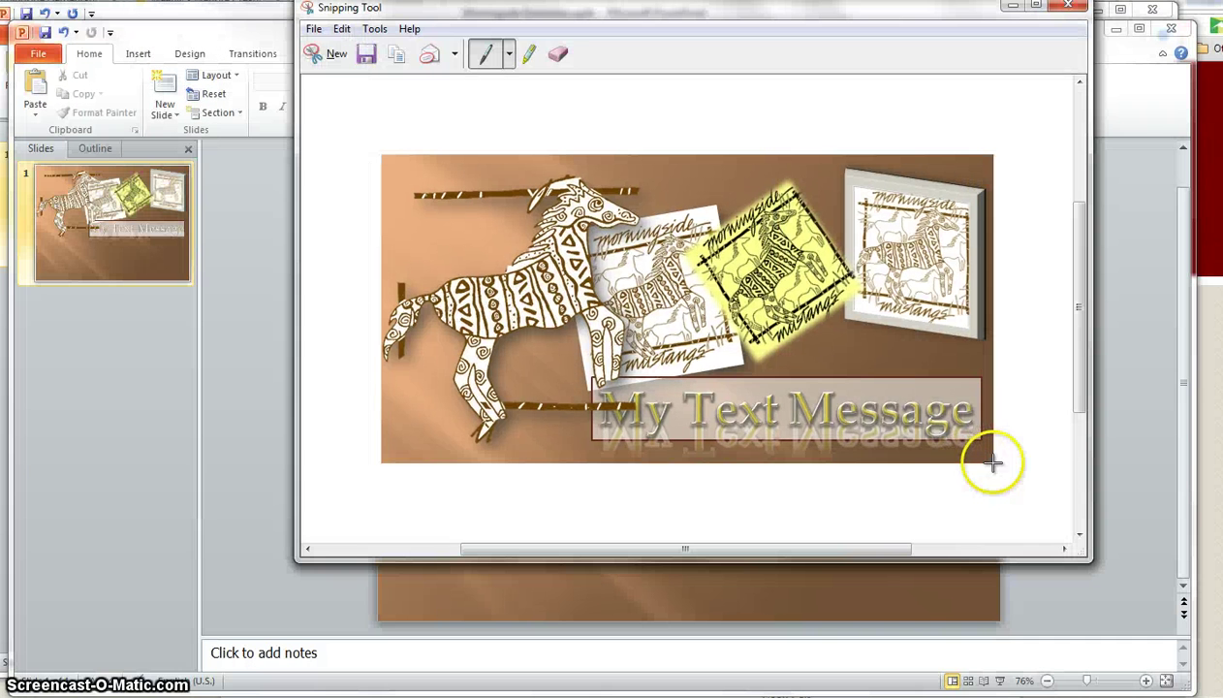